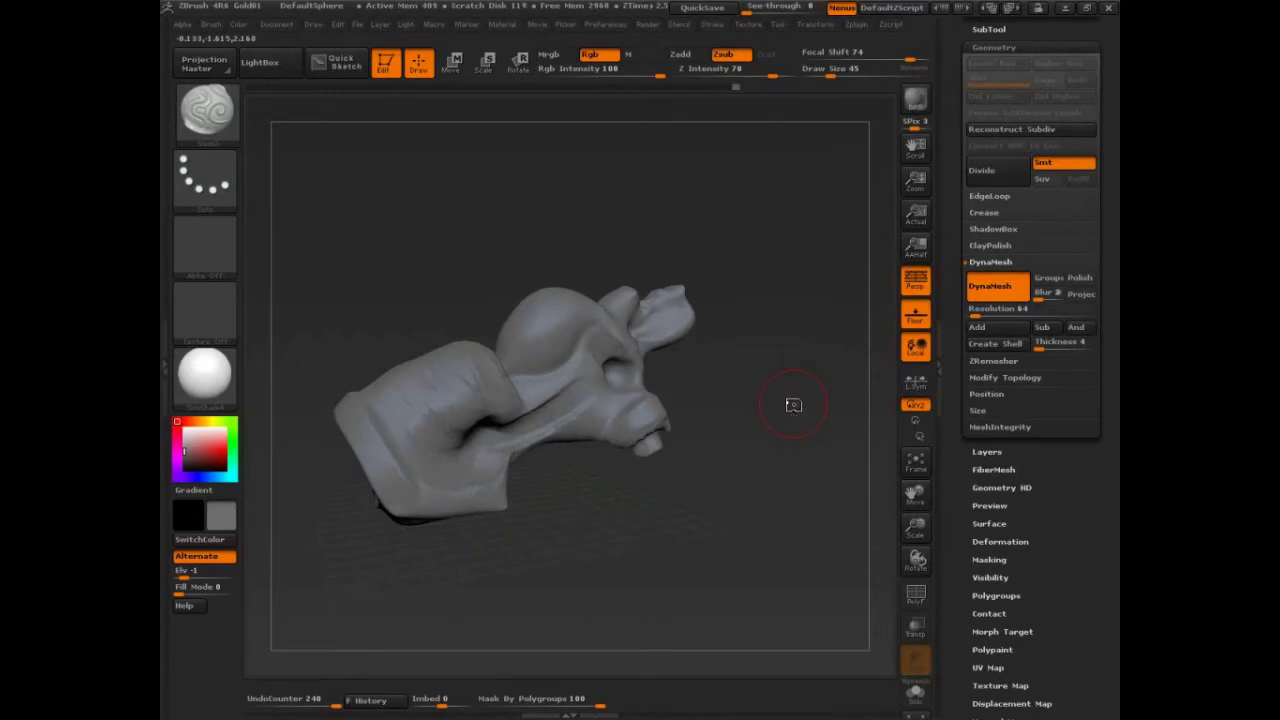
- Select the second PolySphere subtool in the subtool list
mouse_move(777, 374)
mouse_down()
mouse_move(770, 384)
mouse_move(740, 363)
mouse_move(772, 464)
mouse_up()
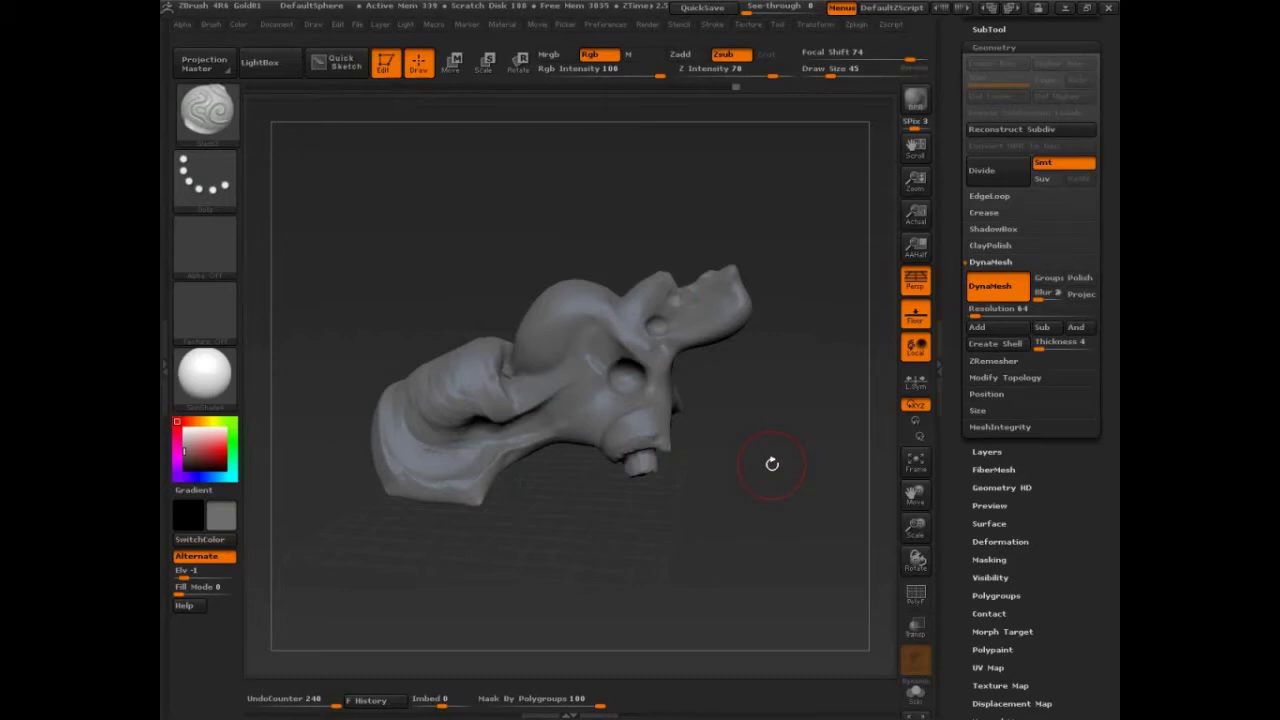
mouse_move(772, 464)
mouse_down()
mouse_move(786, 528)
mouse_move(849, 546)
mouse_move(789, 531)
mouse_move(797, 538)
mouse_move(767, 561)
mouse_up()
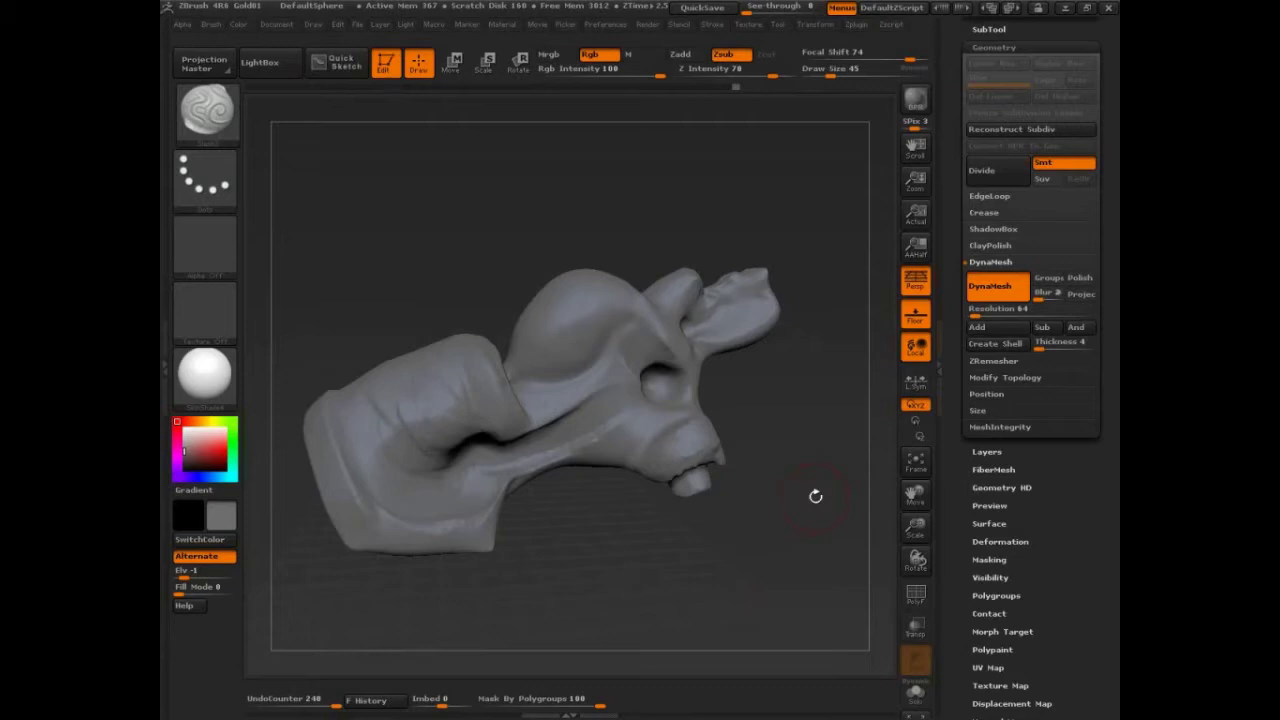
drag(814, 494, 830, 482)
click(1002, 45)
click(995, 32)
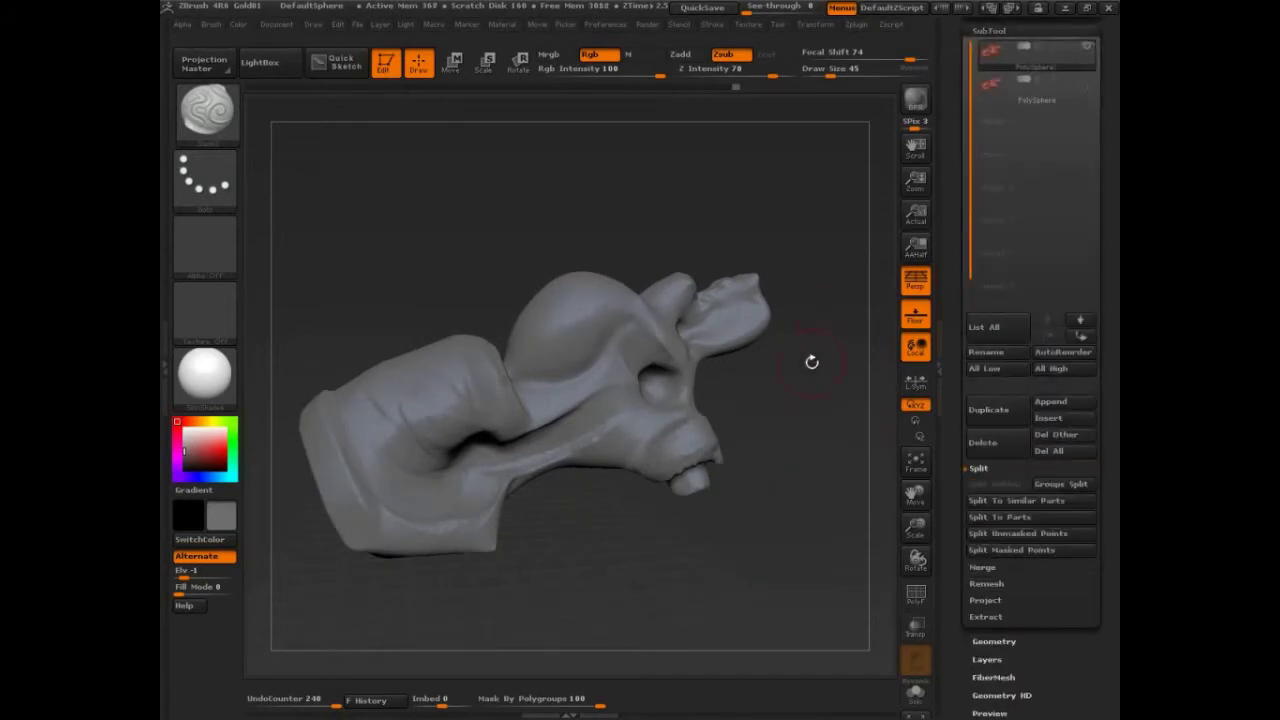
drag(812, 362, 820, 428)
click(1000, 90)
- Flatten the cranium with the TrimDynamic brush at draw size 131 and the snout at draw size 65
key(s)
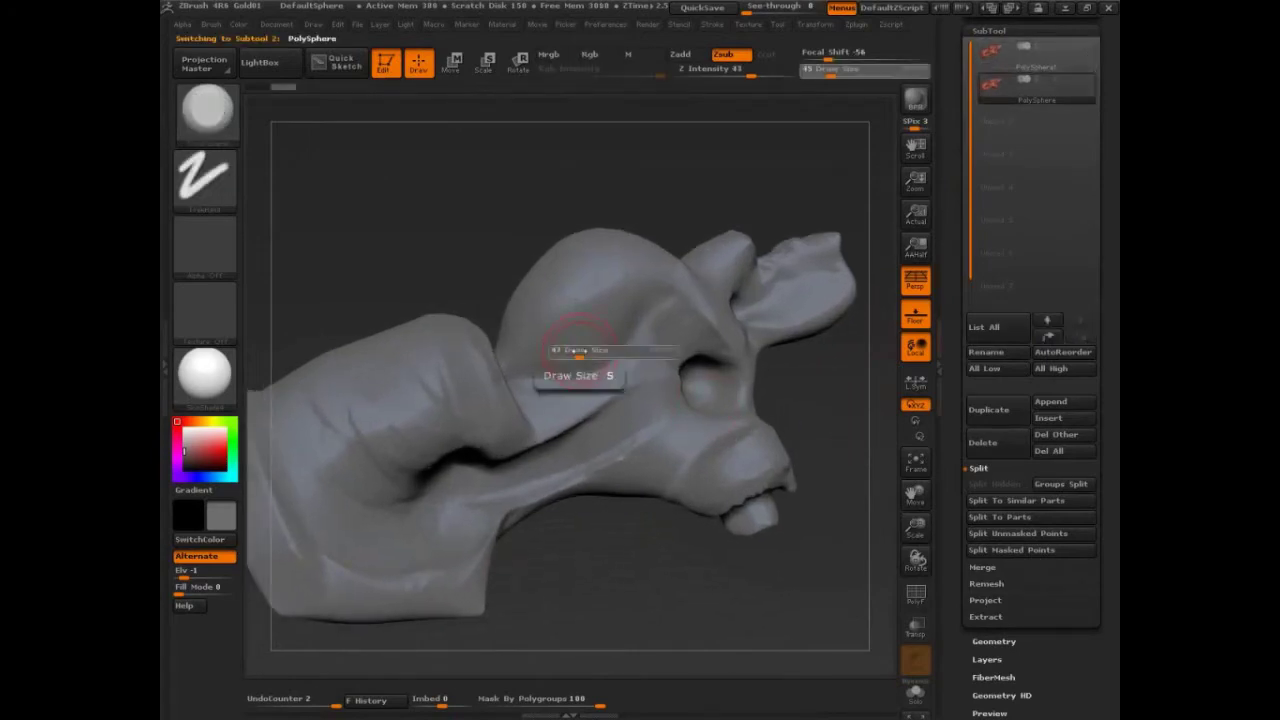
drag(583, 356, 597, 356)
mouse_move(545, 312)
mouse_down()
mouse_move(585, 301)
mouse_move(557, 308)
mouse_move(566, 271)
mouse_move(641, 272)
mouse_up()
drag(608, 300, 657, 288)
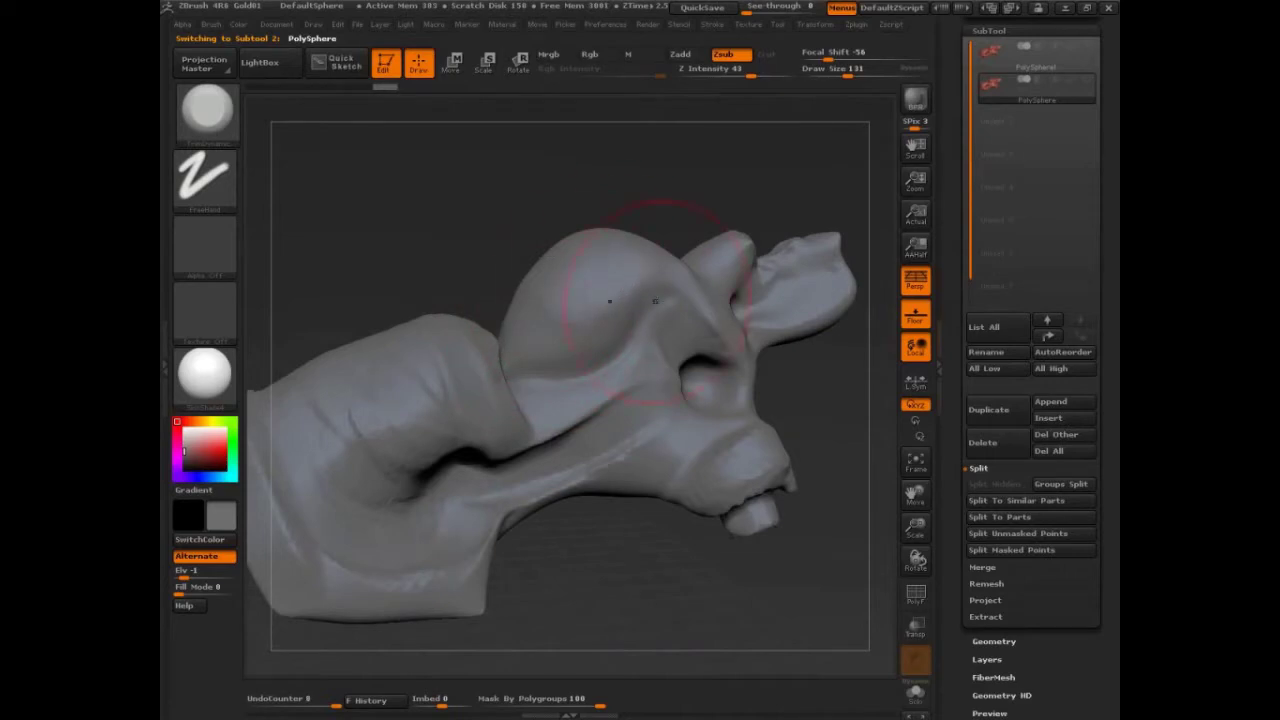
key(s)
drag(655, 336, 643, 336)
mouse_move(803, 411)
mouse_down()
mouse_move(816, 413)
mouse_move(822, 388)
mouse_up()
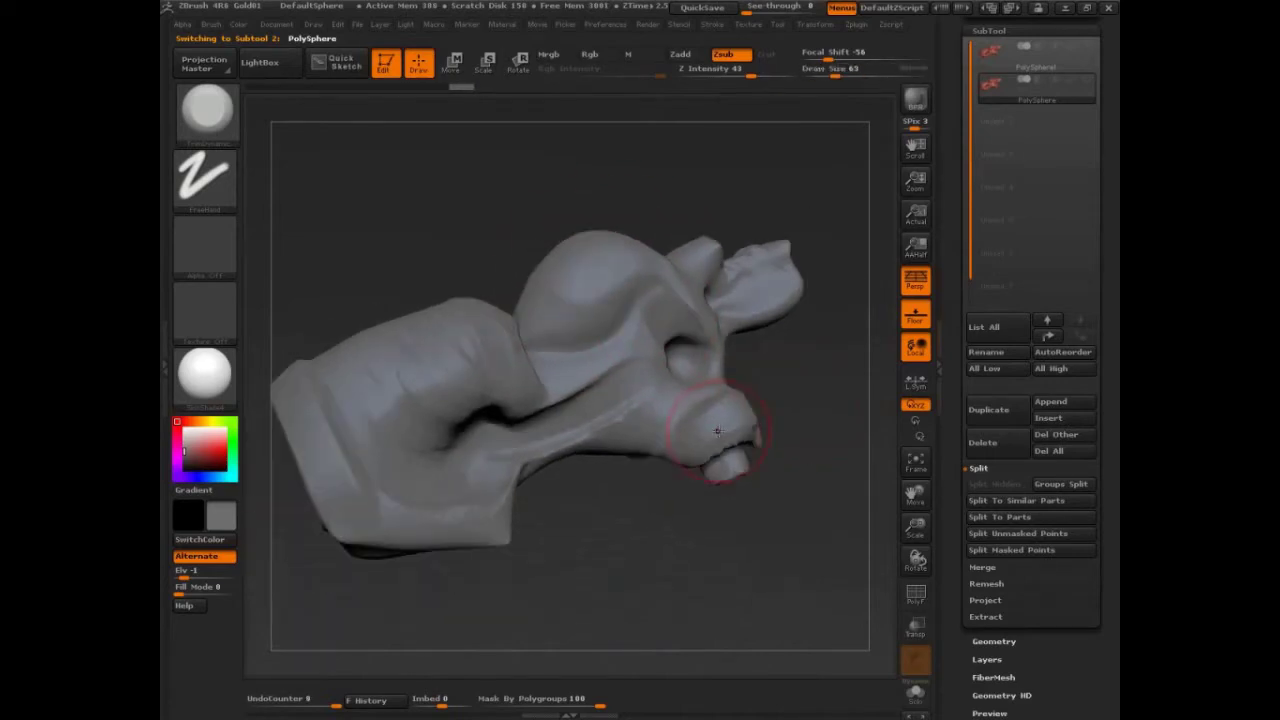
mouse_move(714, 424)
mouse_down()
mouse_move(720, 411)
mouse_move(712, 457)
mouse_up()
- Change to a planar polishing brush at draw size 105 and flatten the cheek area towards the neck
key(s)
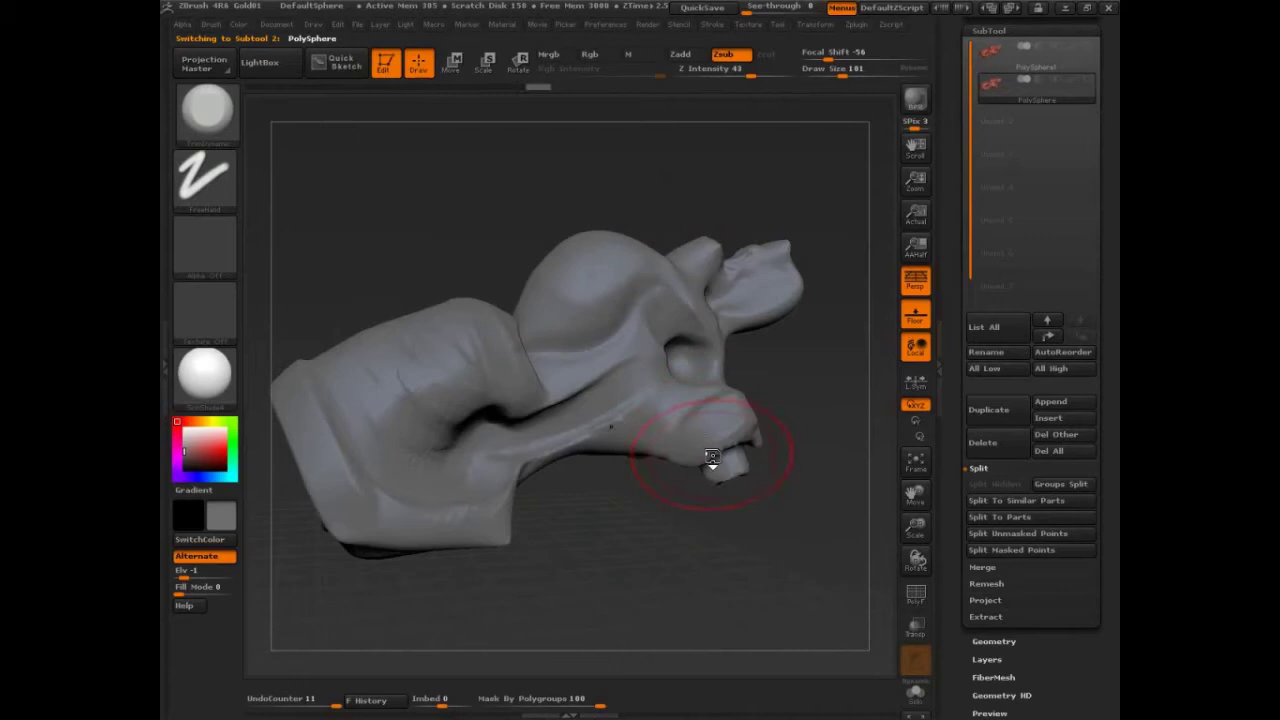
key(b)
key(p)
key(i)
drag(655, 500, 667, 498)
key(s)
drag(530, 439, 521, 439)
mouse_move(602, 390)
mouse_down()
mouse_move(550, 402)
mouse_move(569, 389)
mouse_move(442, 448)
mouse_move(461, 453)
mouse_up()
key(s)
key(s)
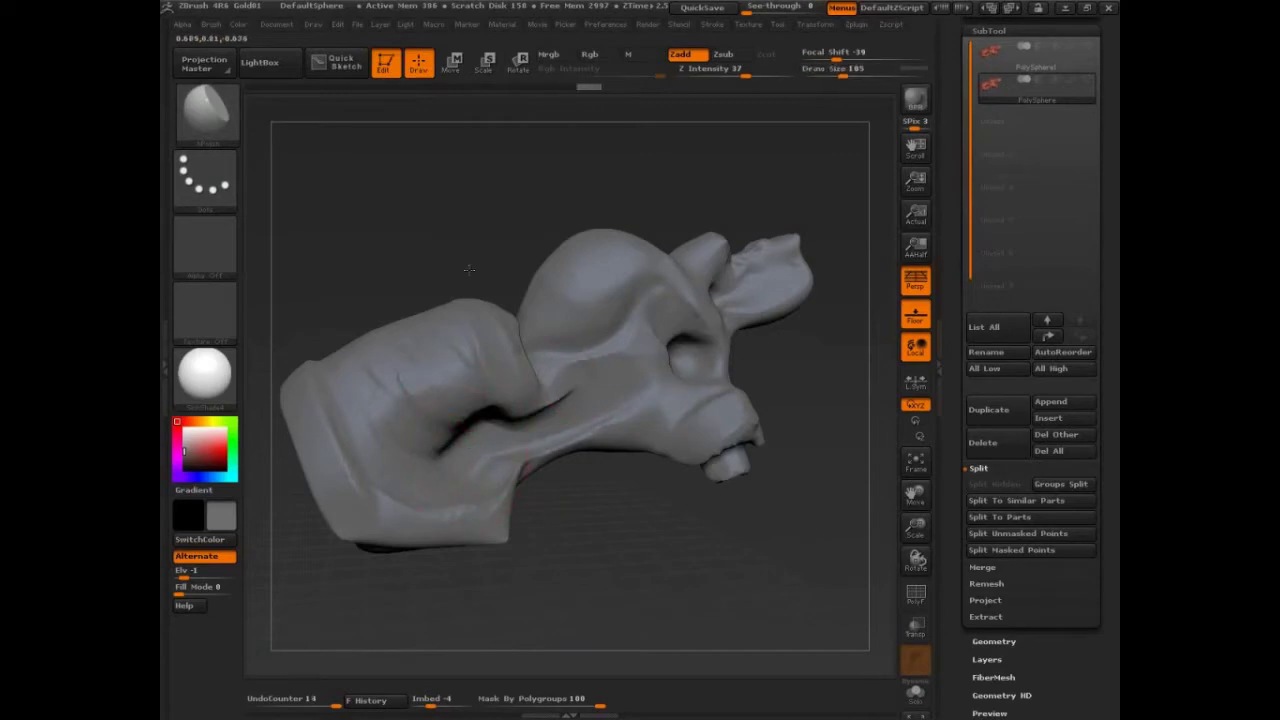
- Try flattening the neck and the back of the cranium into broad planes with the polishing brush
mouse_move(469, 270)
mouse_down()
mouse_move(497, 248)
mouse_move(452, 340)
mouse_up()
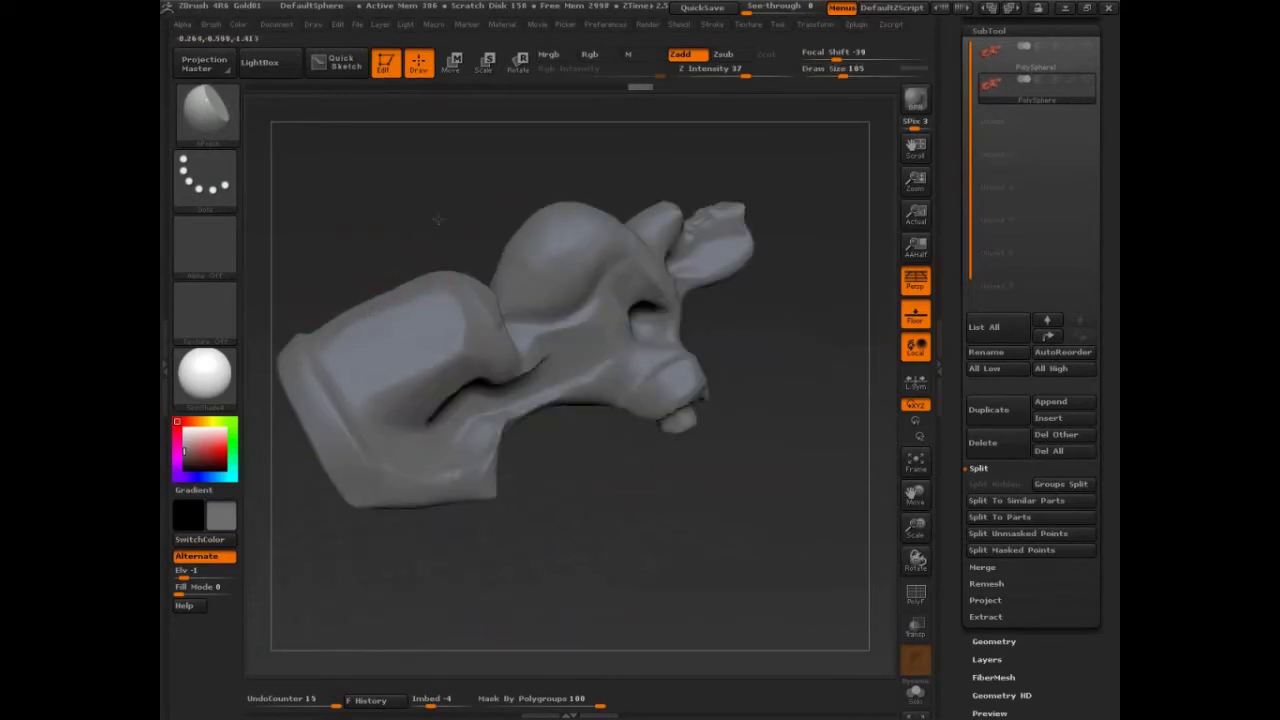
drag(438, 219, 464, 226)
mouse_move(372, 276)
mouse_down()
mouse_move(305, 306)
mouse_move(362, 280)
mouse_move(325, 300)
mouse_move(330, 412)
mouse_move(318, 306)
mouse_up()
mouse_move(529, 220)
mouse_down()
mouse_move(477, 212)
mouse_move(514, 214)
mouse_move(492, 226)
mouse_up()
mouse_move(757, 245)
mouse_down()
mouse_move(795, 345)
mouse_move(817, 467)
mouse_up()
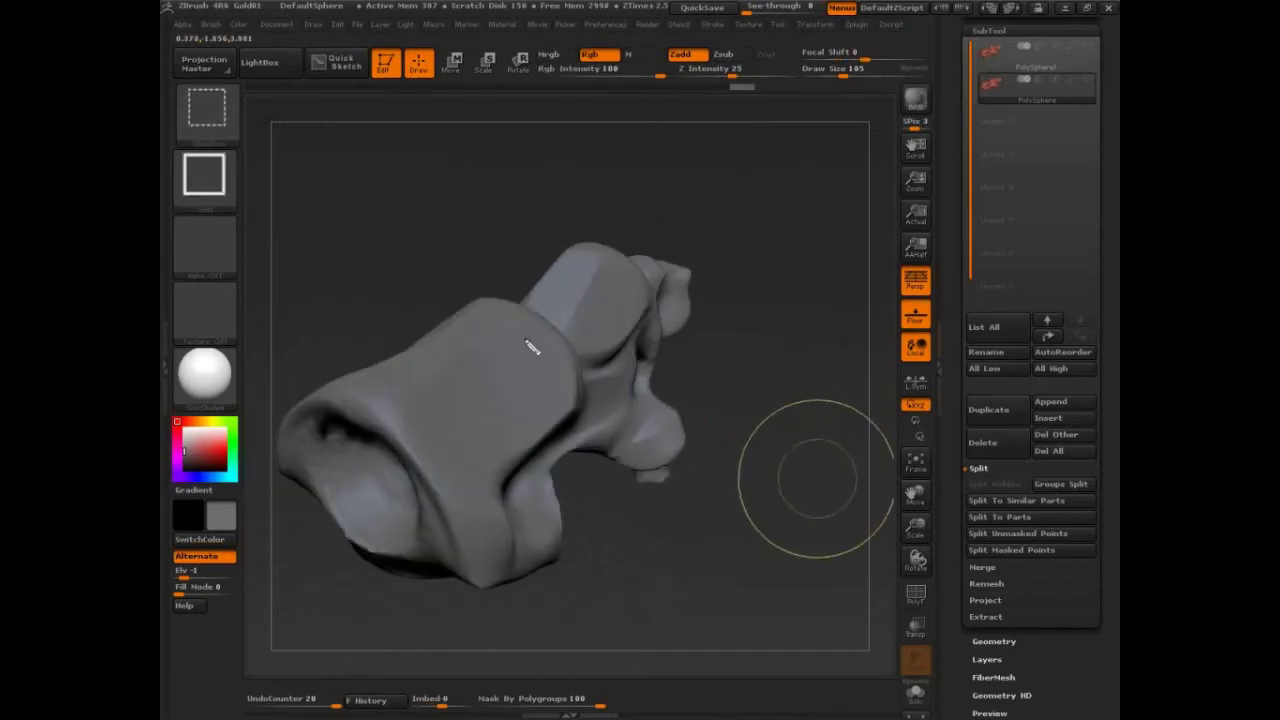
- Draw diagonal annotation lines across the flattened plane of the neck
mouse_move(510, 335)
mouse_down()
mouse_move(563, 408)
mouse_move(532, 428)
mouse_up()
drag(456, 352, 502, 436)
drag(430, 376, 494, 448)
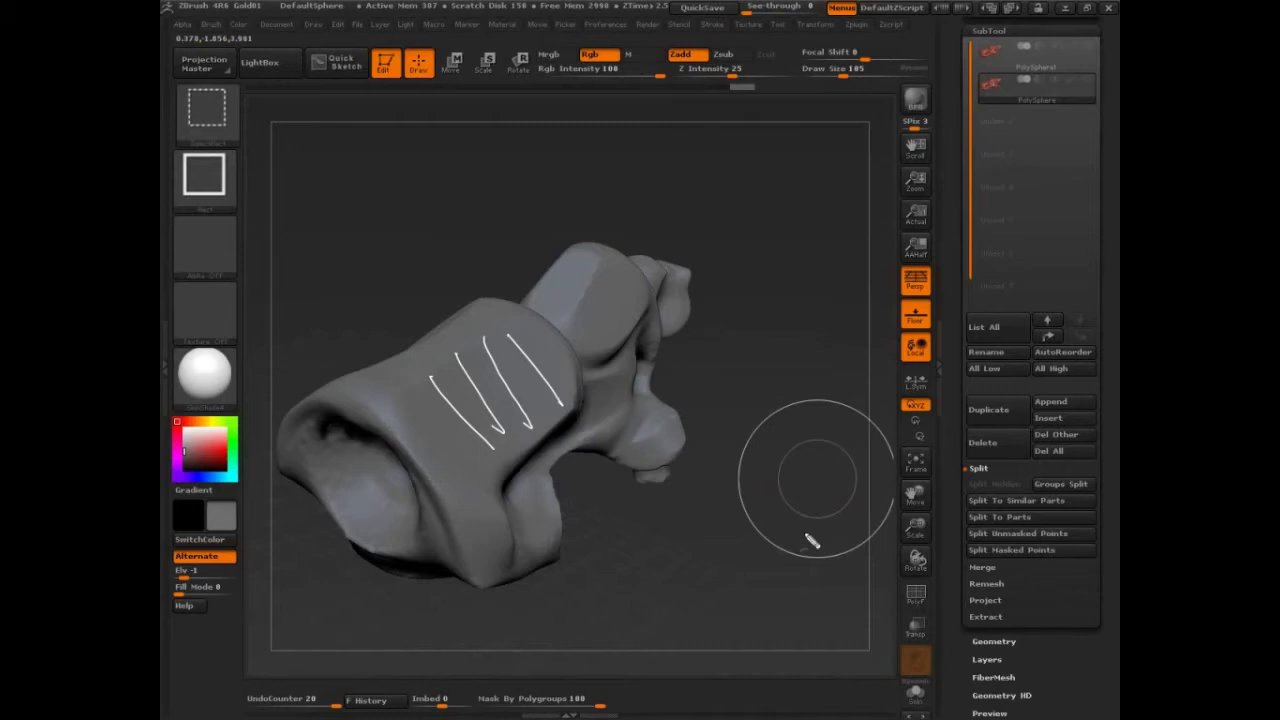
- Clear the annotation lines and undo the flattening strokes on the neck and cranium
key(ctrl+z)
drag(811, 531, 825, 557)
key(ctrl+z)
key(ctrl+z)
key(ctrl+z)
key(ctrl+z)
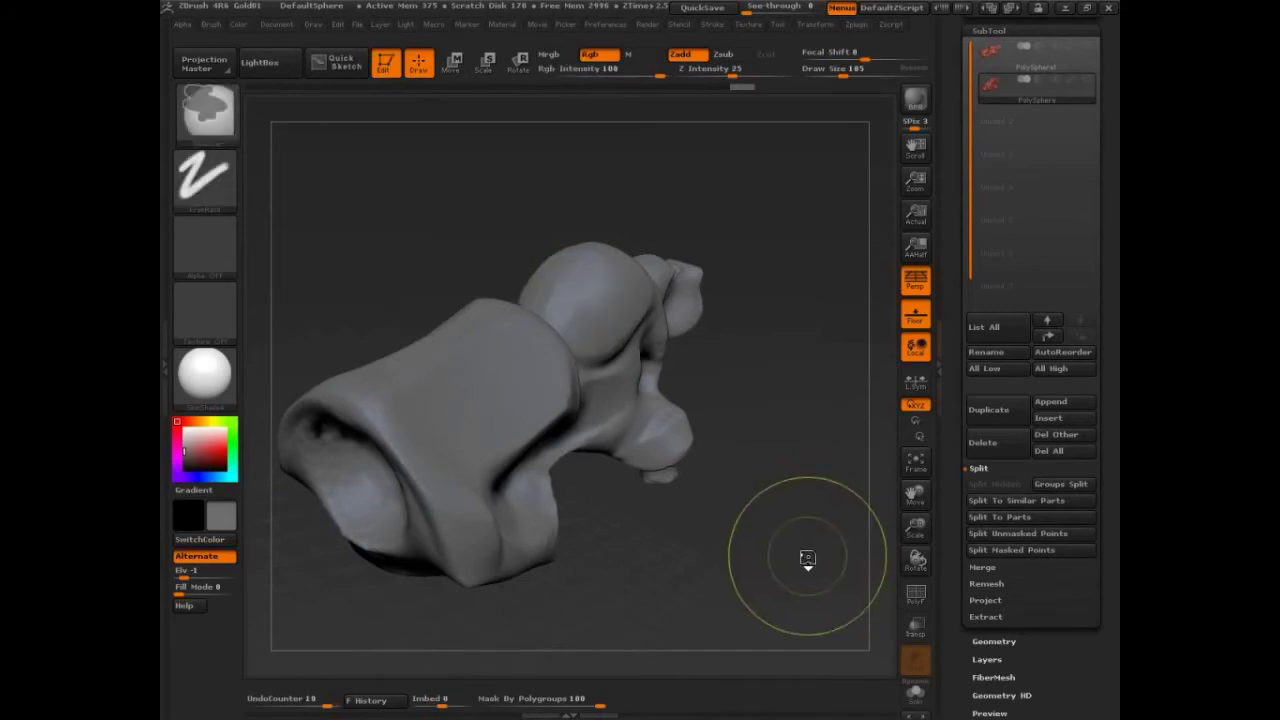
key(ctrl+z)
key(ctrl+z)
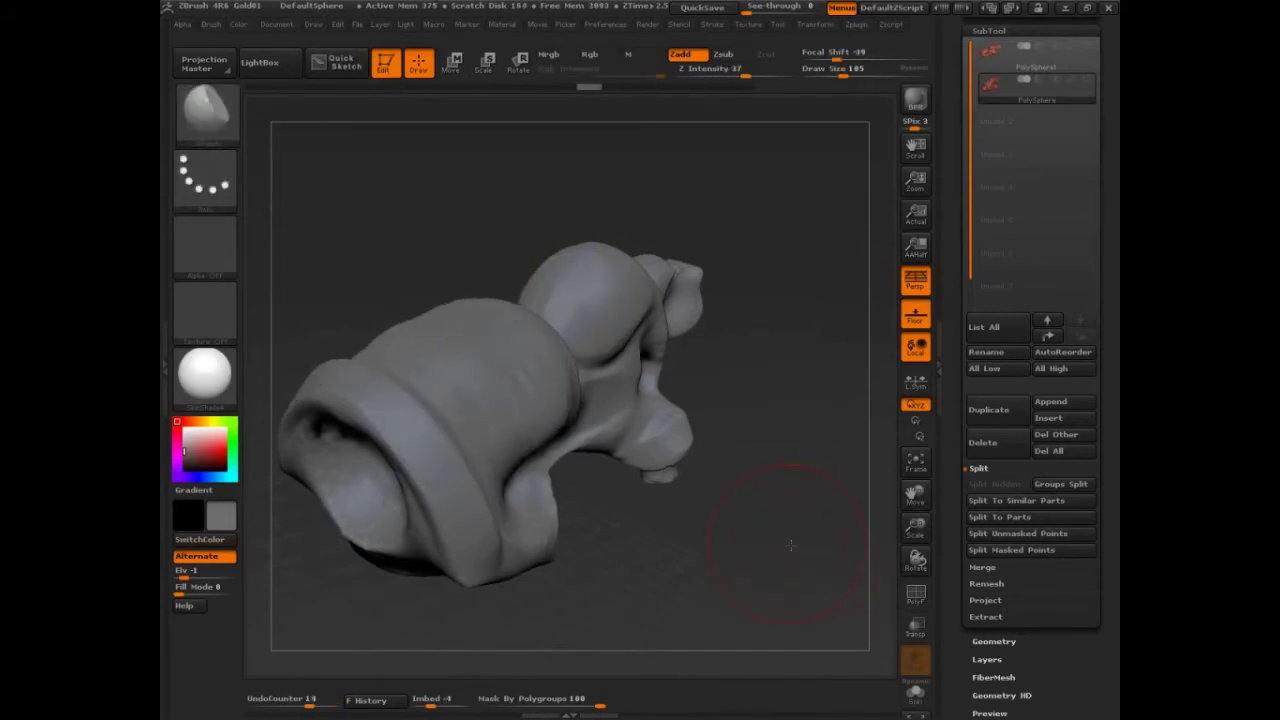
drag(807, 546, 753, 538)
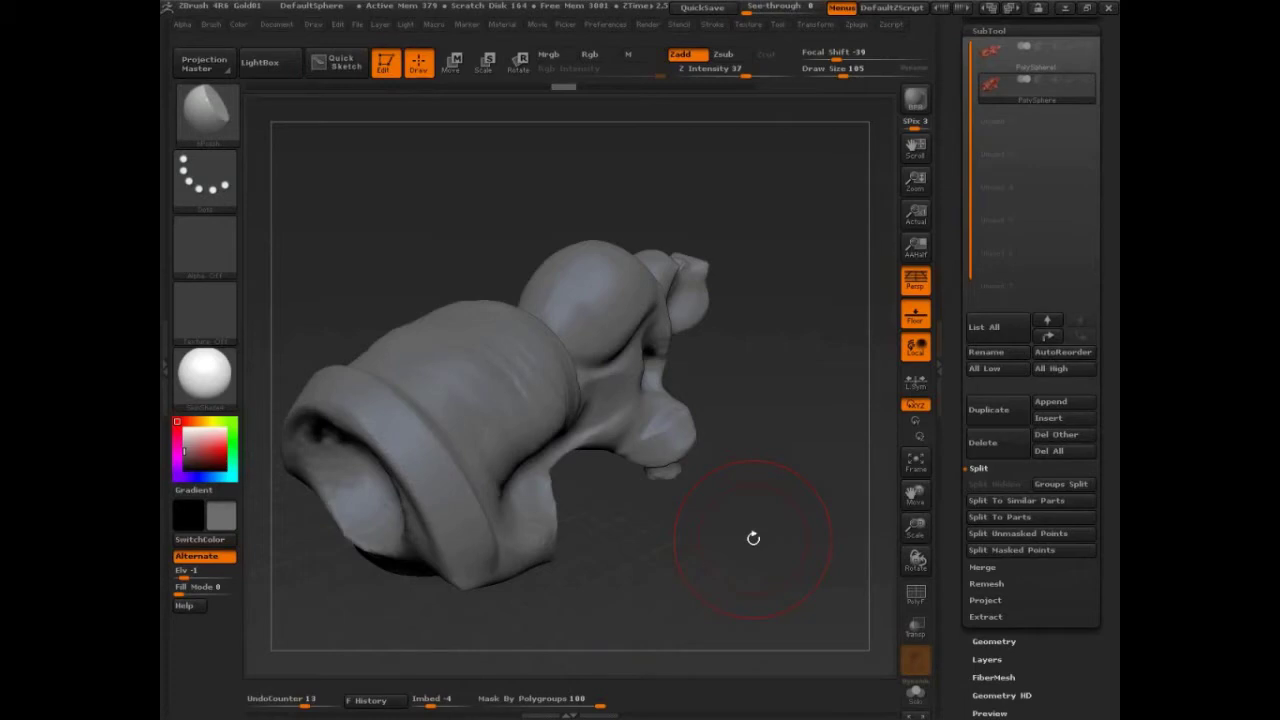
mouse_move(753, 538)
mouse_down()
mouse_move(814, 497)
mouse_move(815, 511)
mouse_up()
- Write the workflow over the view as annotations: "Masks", "groups", "polish by feature", "panel loops" and "separates", with arrows linking the first three
key(ctrl+shift+d)
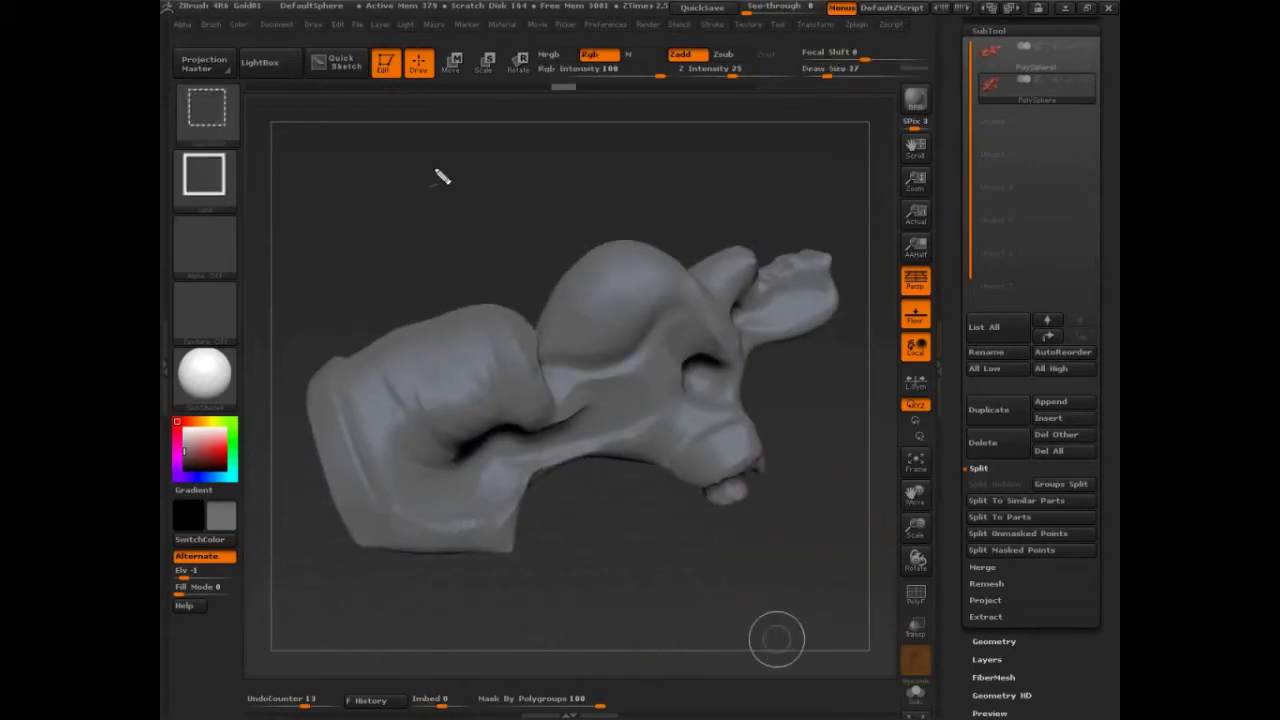
mouse_move(434, 168)
mouse_down()
mouse_move(485, 187)
mouse_move(594, 144)
mouse_move(622, 160)
mouse_move(575, 180)
mouse_up()
mouse_move(698, 158)
mouse_down()
mouse_move(420, 280)
mouse_move(490, 263)
mouse_move(495, 245)
mouse_move(538, 262)
mouse_move(582, 230)
mouse_move(613, 268)
mouse_move(630, 238)
mouse_up()
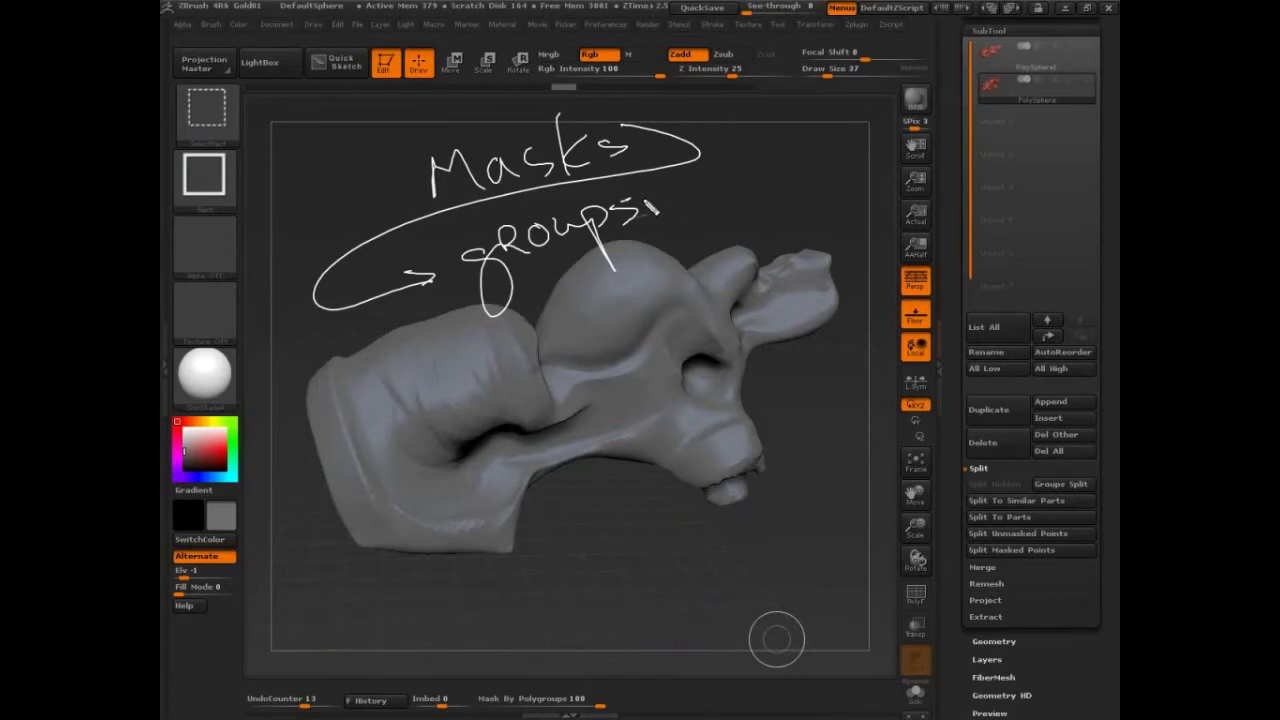
mouse_move(641, 205)
mouse_down()
mouse_move(676, 199)
mouse_move(483, 400)
mouse_up()
drag(466, 393, 472, 408)
mouse_move(513, 368)
mouse_down()
mouse_move(537, 431)
mouse_move(565, 375)
mouse_move(676, 335)
mouse_move(737, 252)
mouse_move(748, 300)
mouse_move(770, 240)
mouse_move(738, 298)
mouse_move(838, 258)
mouse_up()
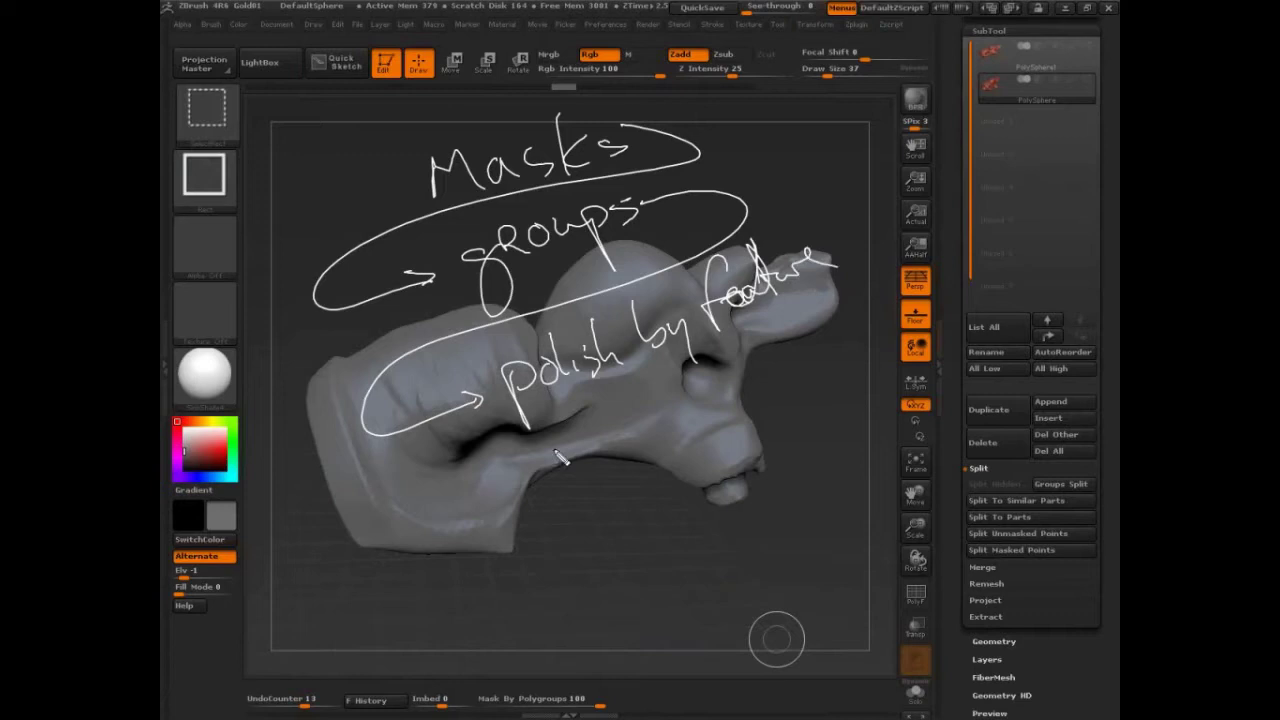
mouse_move(547, 446)
mouse_down()
mouse_move(573, 503)
mouse_move(612, 437)
mouse_move(698, 370)
mouse_move(736, 344)
mouse_move(775, 388)
mouse_move(785, 335)
mouse_move(805, 340)
mouse_up()
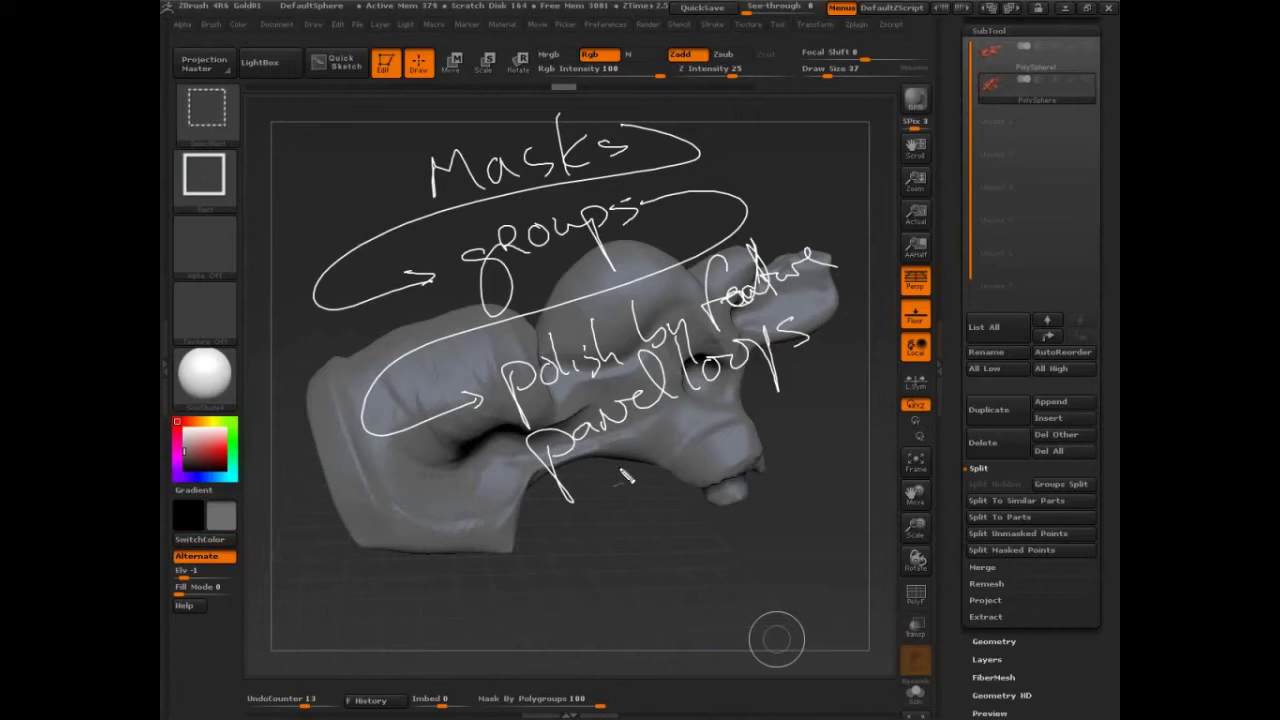
mouse_move(620, 474)
mouse_down()
mouse_move(778, 400)
mouse_move(870, 324)
mouse_up()
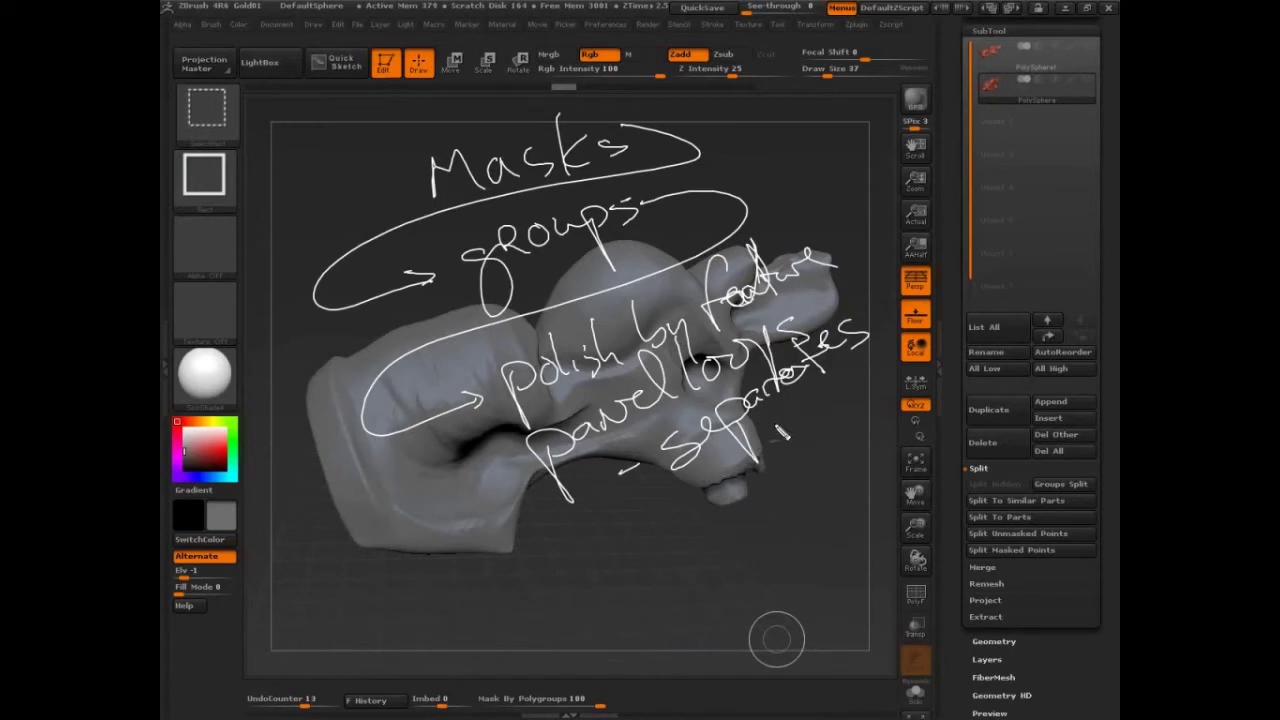
- Sketch temporary annotation lines for panel boundaries across the neck and around the cranium, clearing each set of markings
mouse_move(422, 316)
mouse_down()
mouse_move(416, 335)
mouse_move(502, 481)
mouse_up()
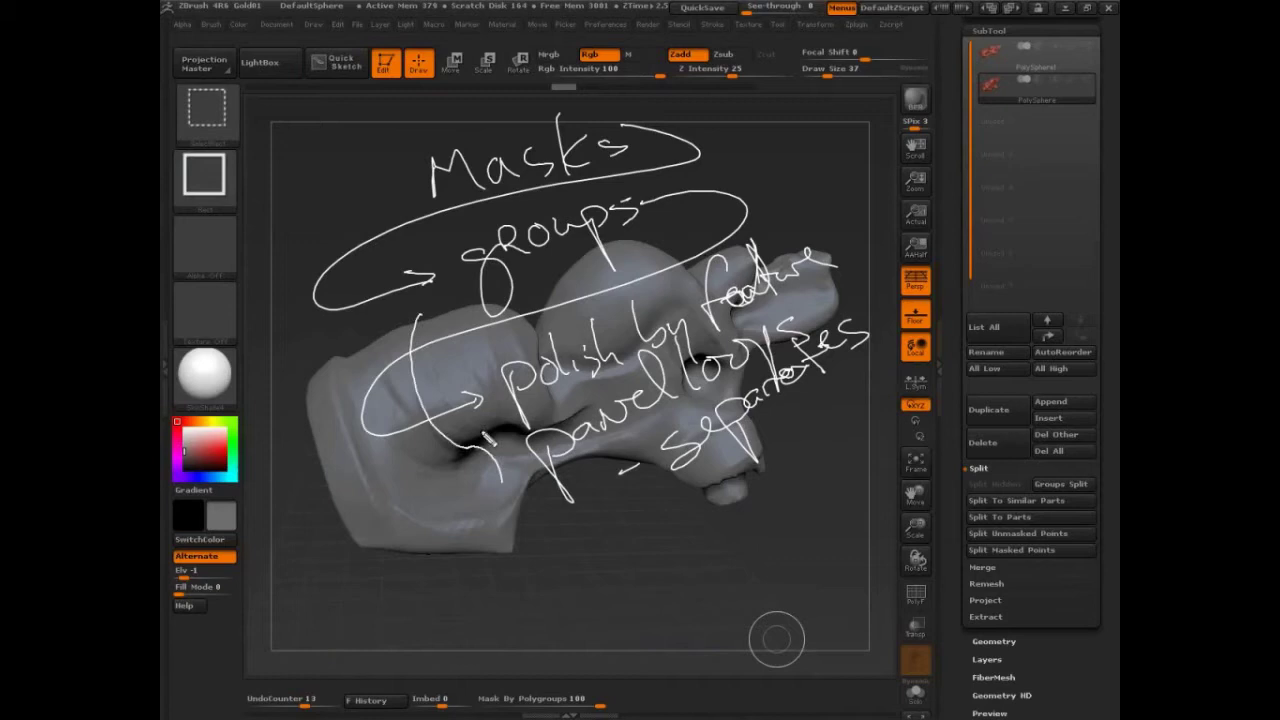
mouse_move(462, 330)
mouse_down()
mouse_move(456, 388)
mouse_move(474, 428)
mouse_up()
drag(490, 432, 500, 465)
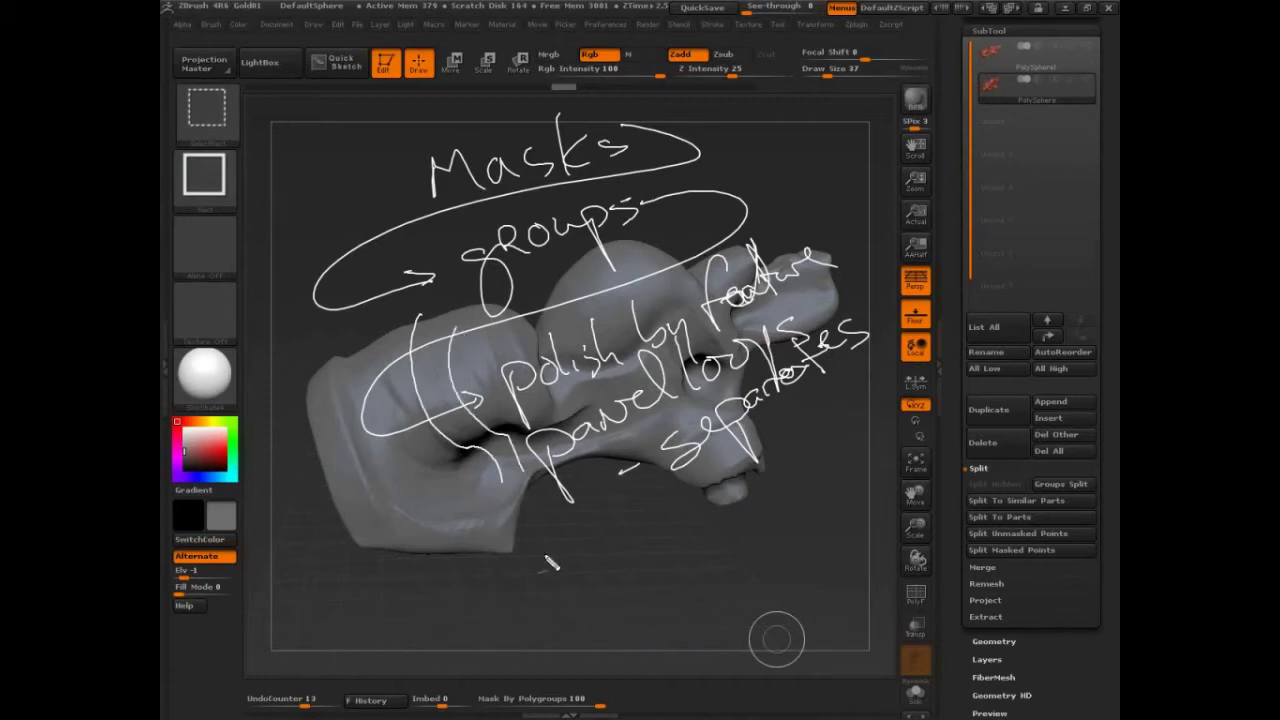
key(Escape)
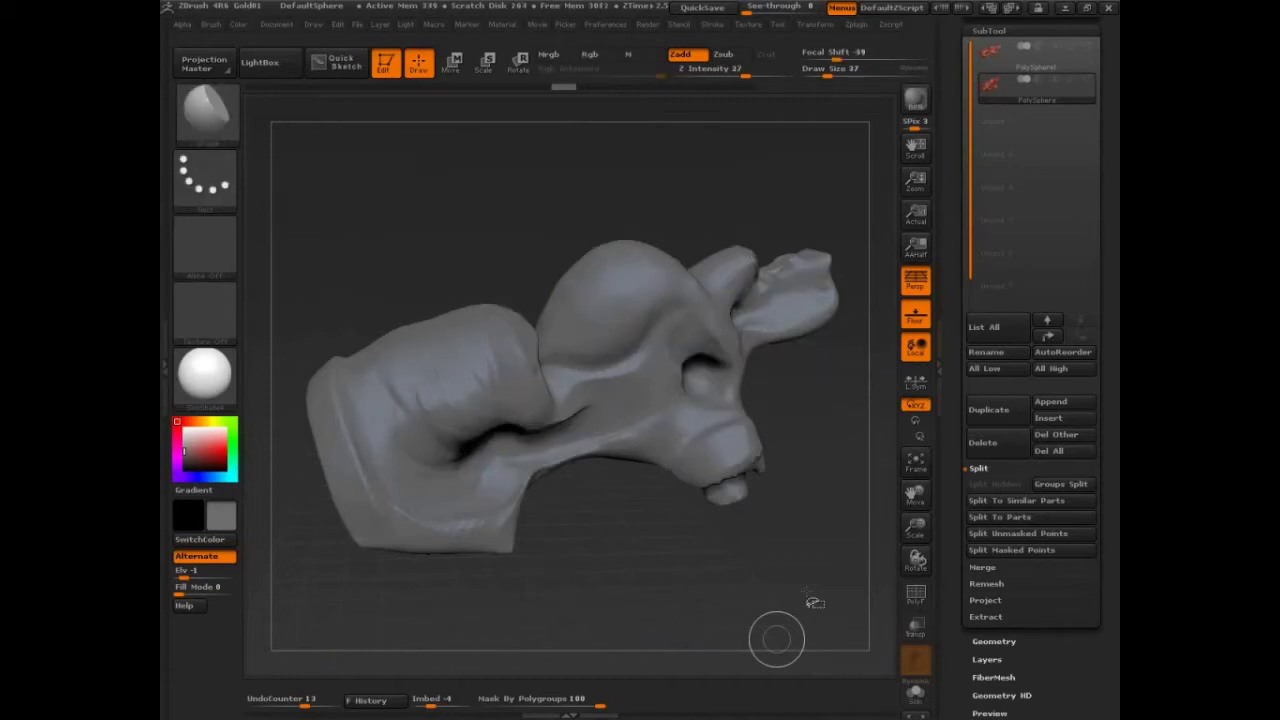
mouse_move(660, 245)
mouse_down()
mouse_move(571, 263)
mouse_move(606, 377)
mouse_move(686, 263)
mouse_move(632, 252)
mouse_up()
drag(425, 355, 514, 451)
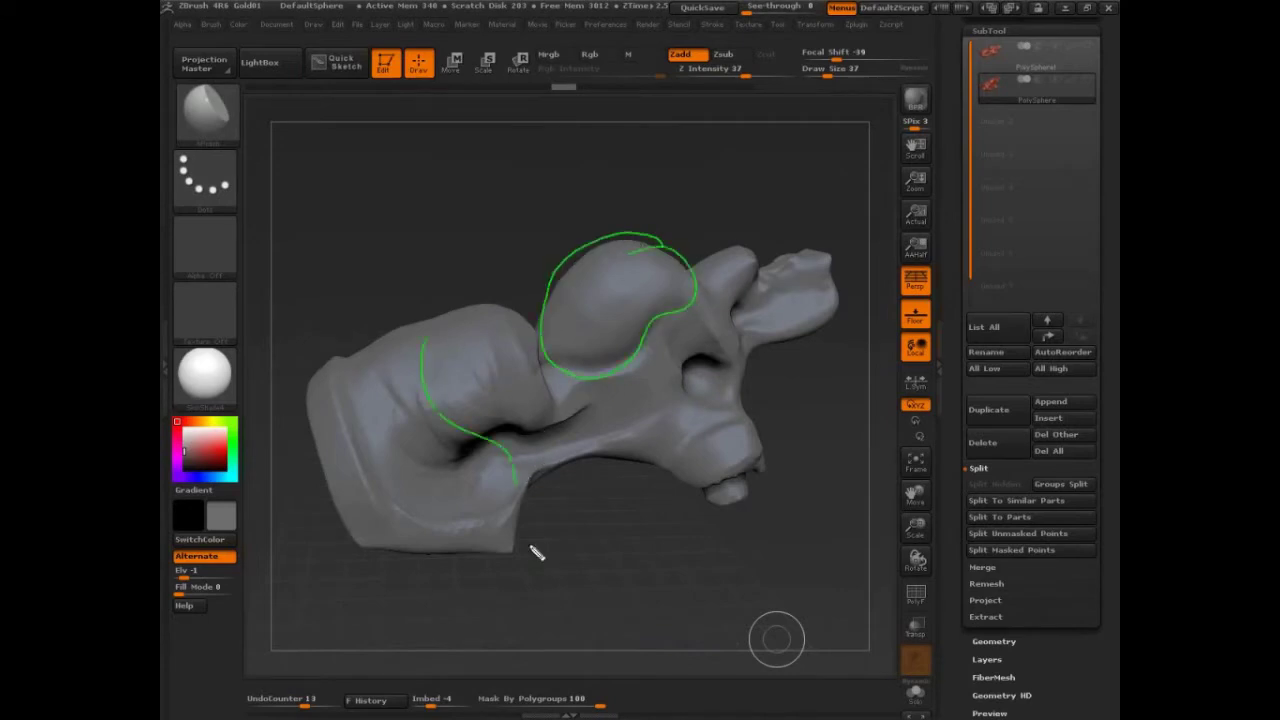
key(Escape)
- Show the polyframe wireframe and paint a mask over the rounded cranium at draw size 62
mouse_move(778, 560)
mouse_down()
mouse_move(791, 566)
mouse_move(746, 548)
mouse_up()
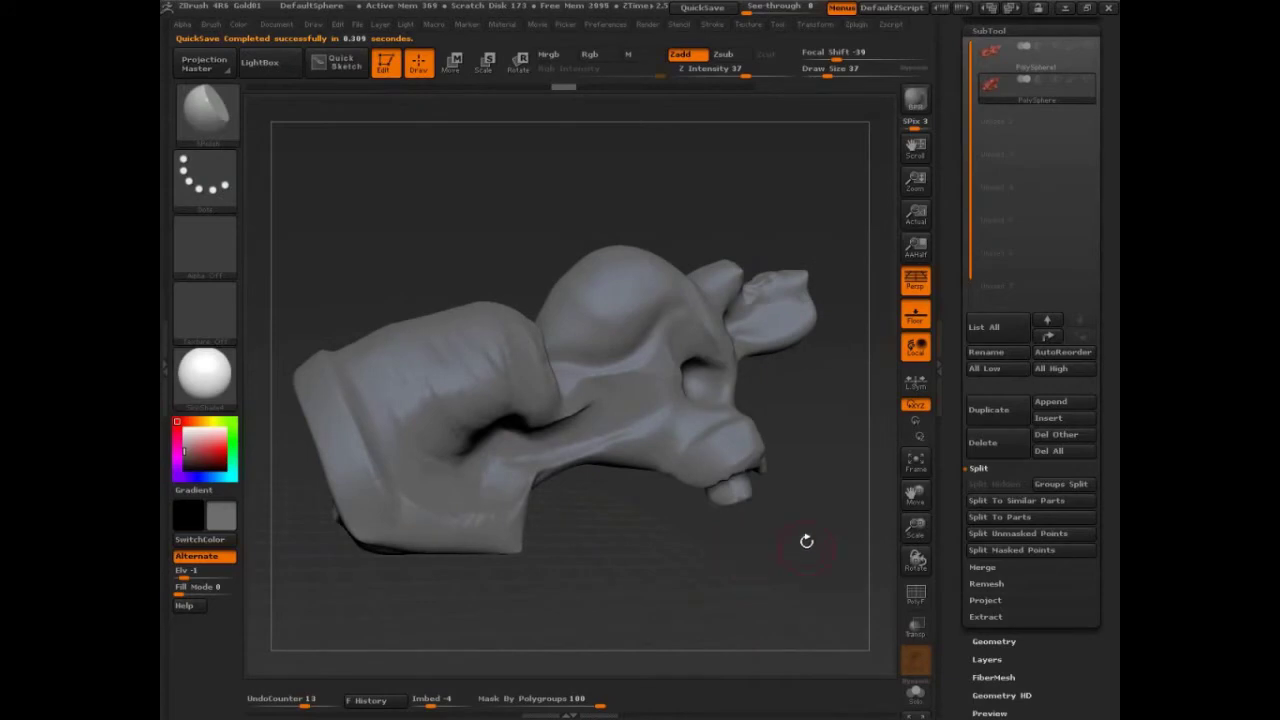
mouse_move(809, 537)
mouse_down()
mouse_move(843, 405)
mouse_move(806, 446)
mouse_move(824, 466)
mouse_move(832, 520)
mouse_up()
key(shift+f)
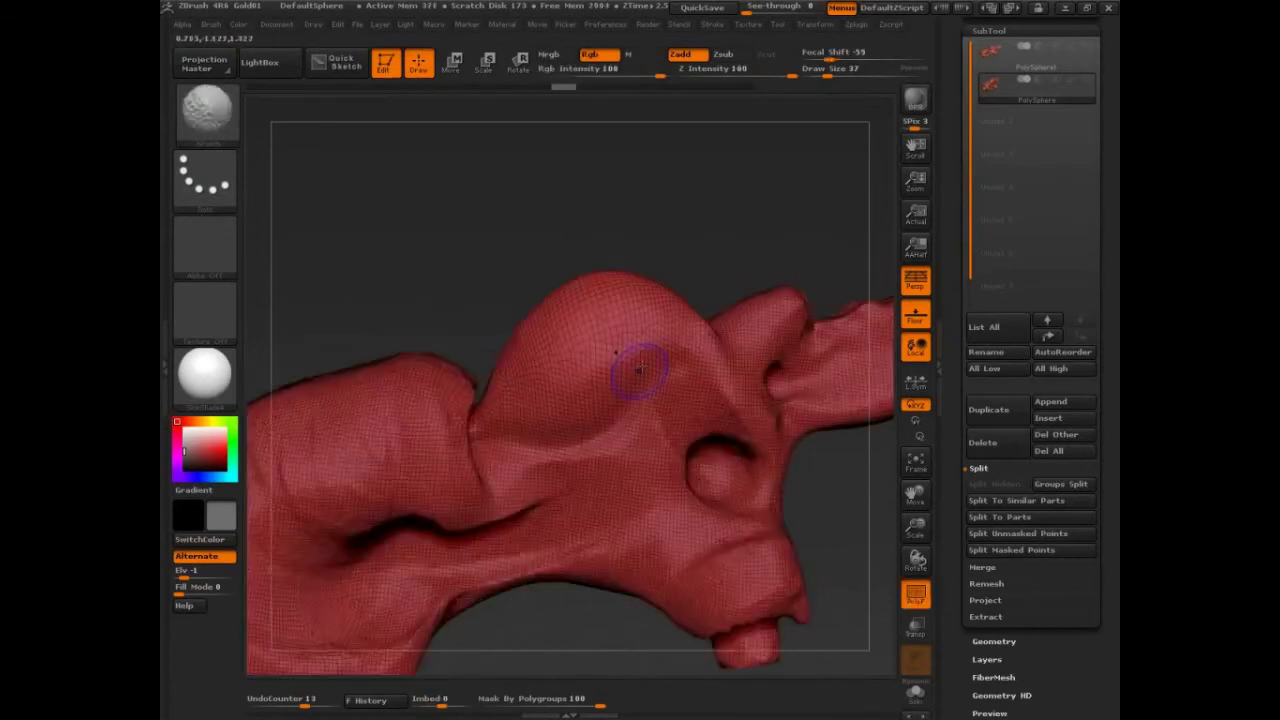
key(shift)
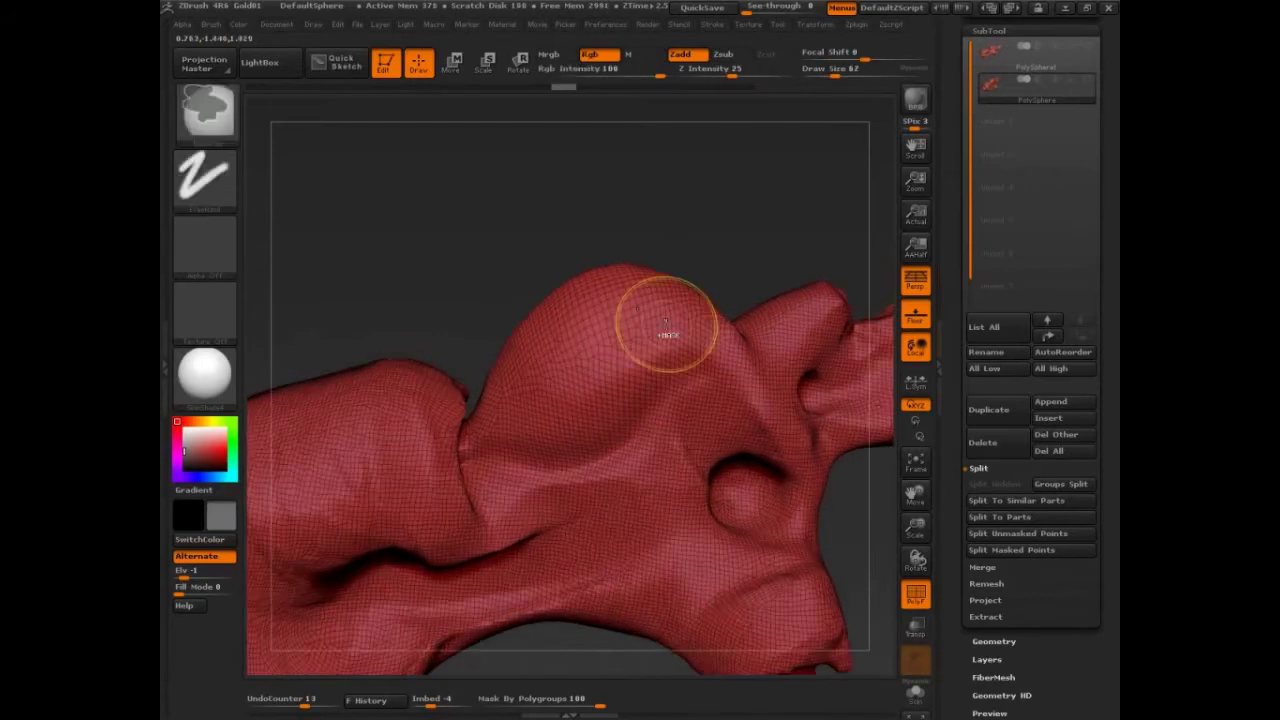
mouse_move(663, 323)
mouse_down()
mouse_move(520, 440)
mouse_move(600, 386)
mouse_move(583, 357)
mouse_move(620, 300)
mouse_move(490, 370)
mouse_move(510, 378)
mouse_up()
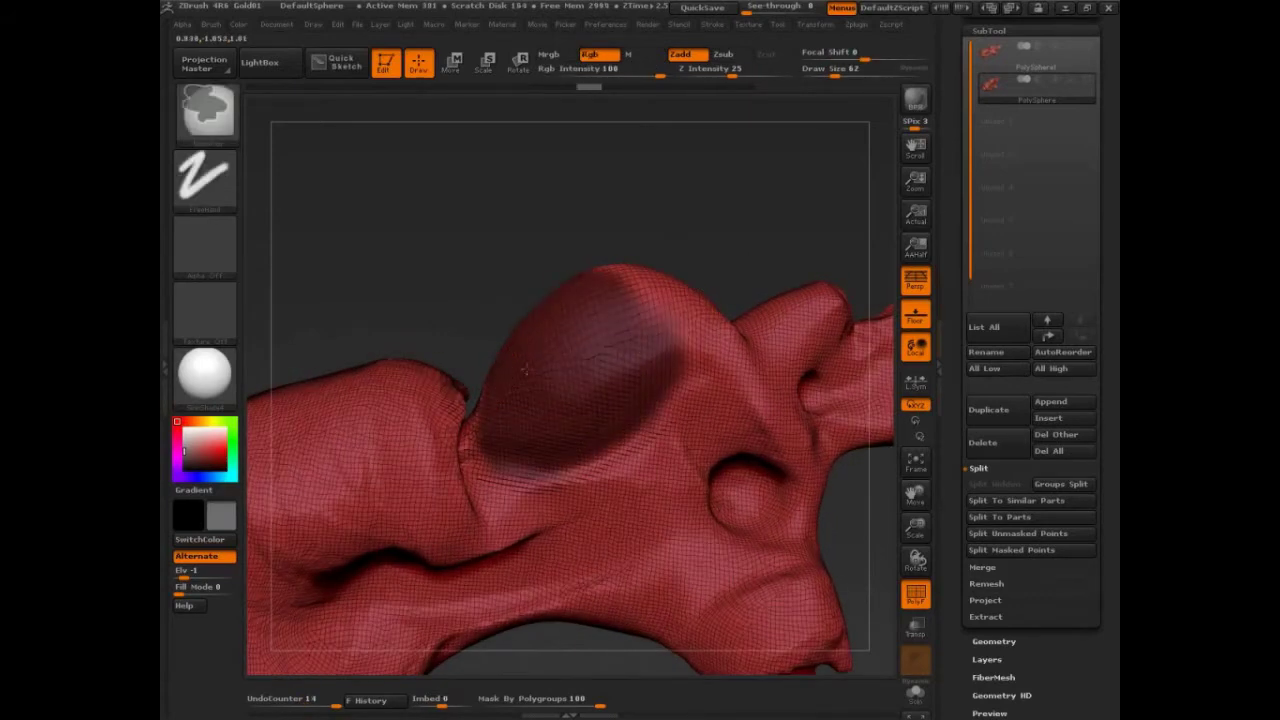
ctrl+drag(676, 338, 622, 298)
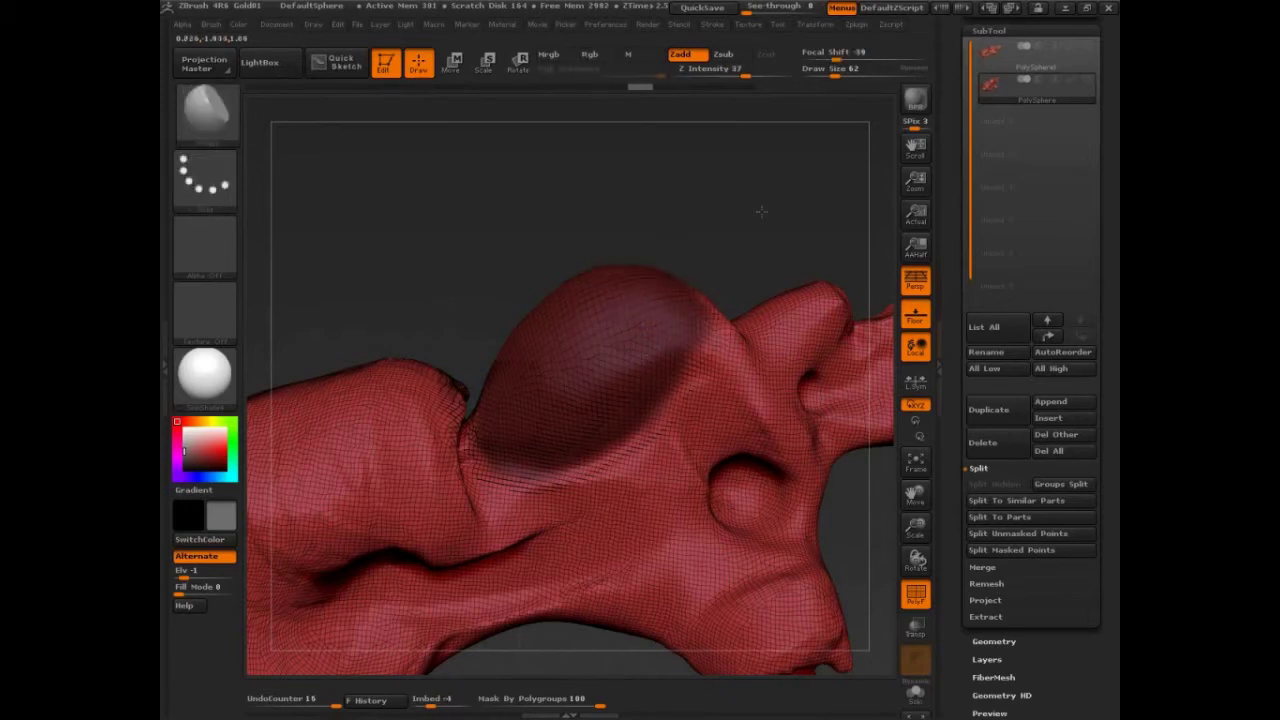
- Refine the cranium mask in the crevice where it meets the neck, using draw size 26
drag(761, 211, 760, 219)
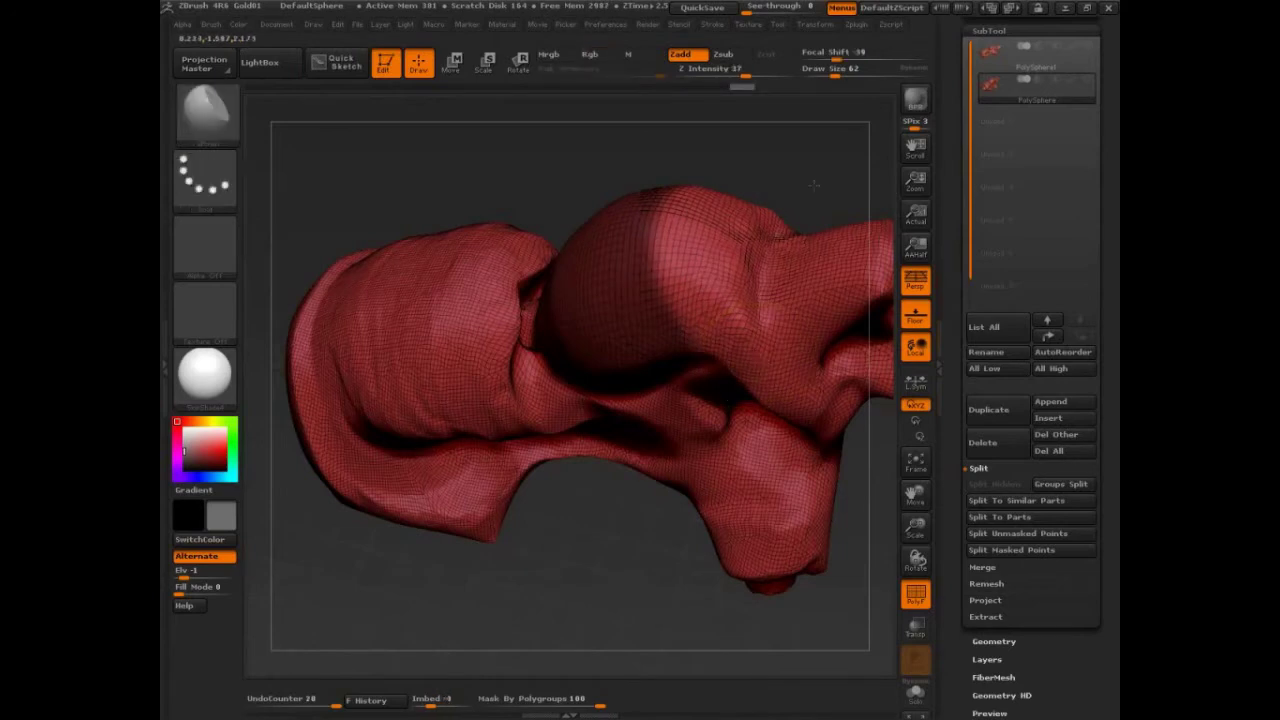
drag(815, 183, 818, 175)
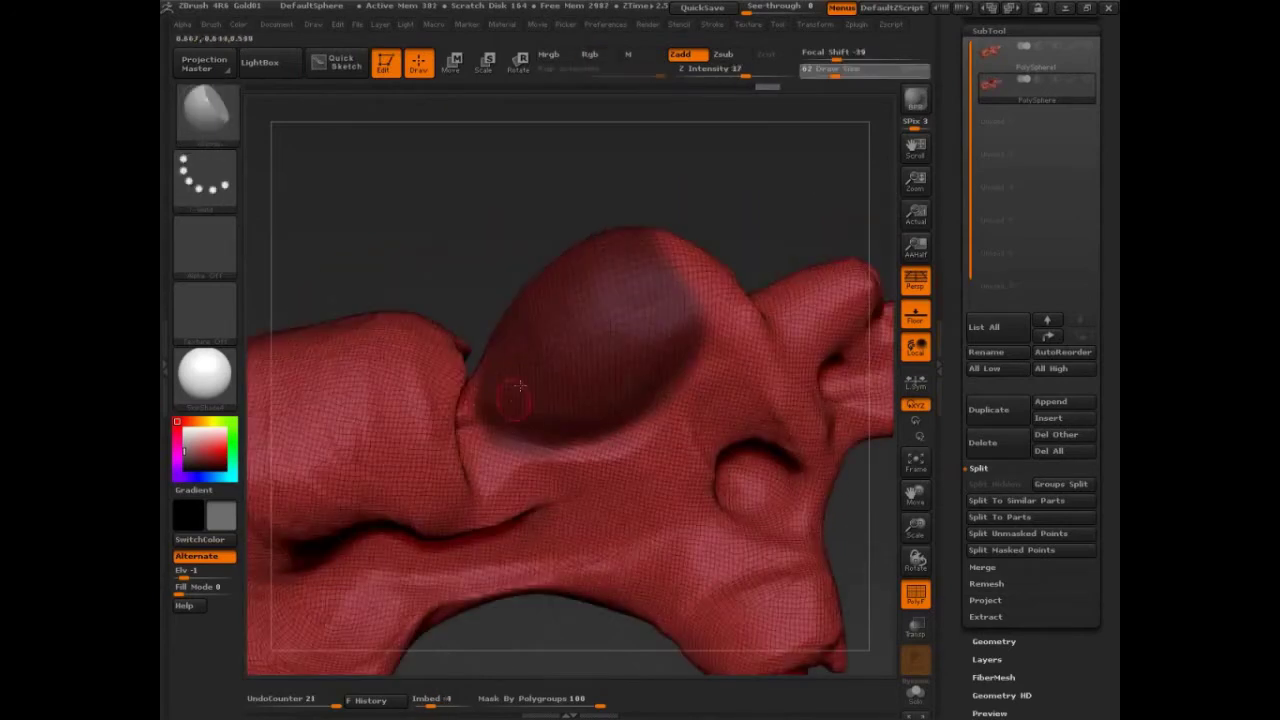
drag(747, 211, 749, 211)
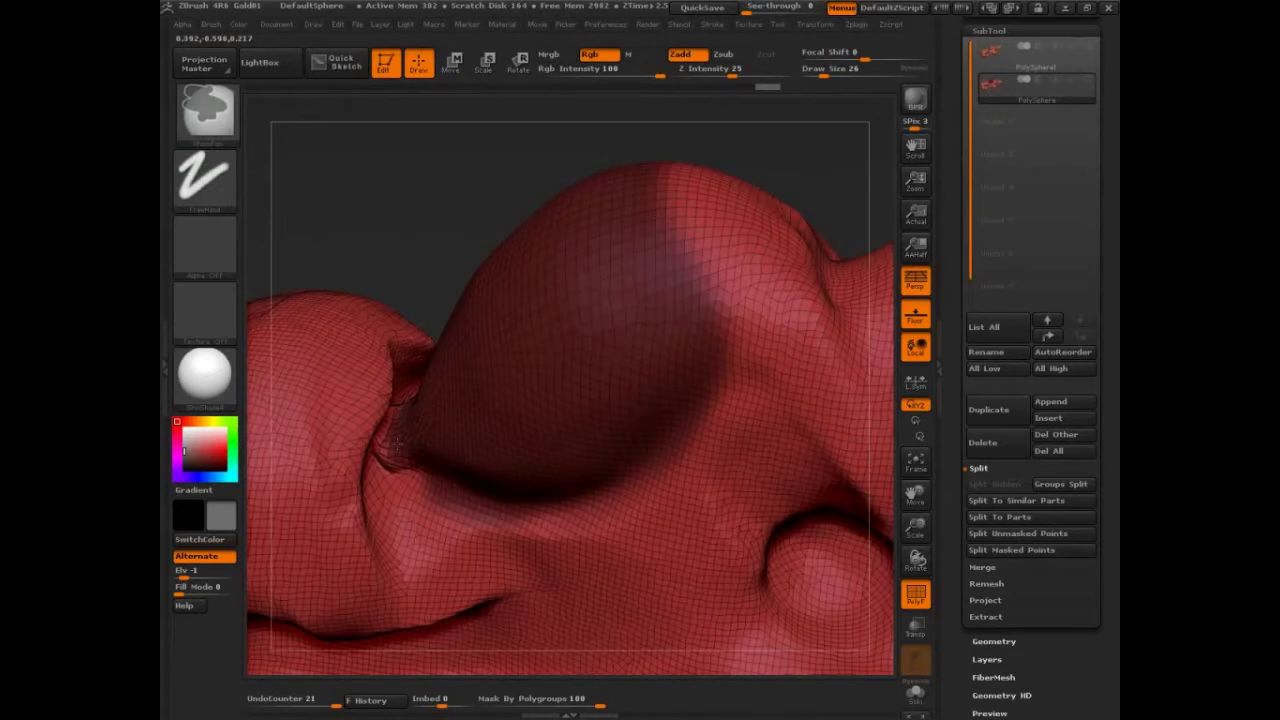
ctrl+drag(397, 443, 393, 460)
ctrl+drag(405, 341, 386, 368)
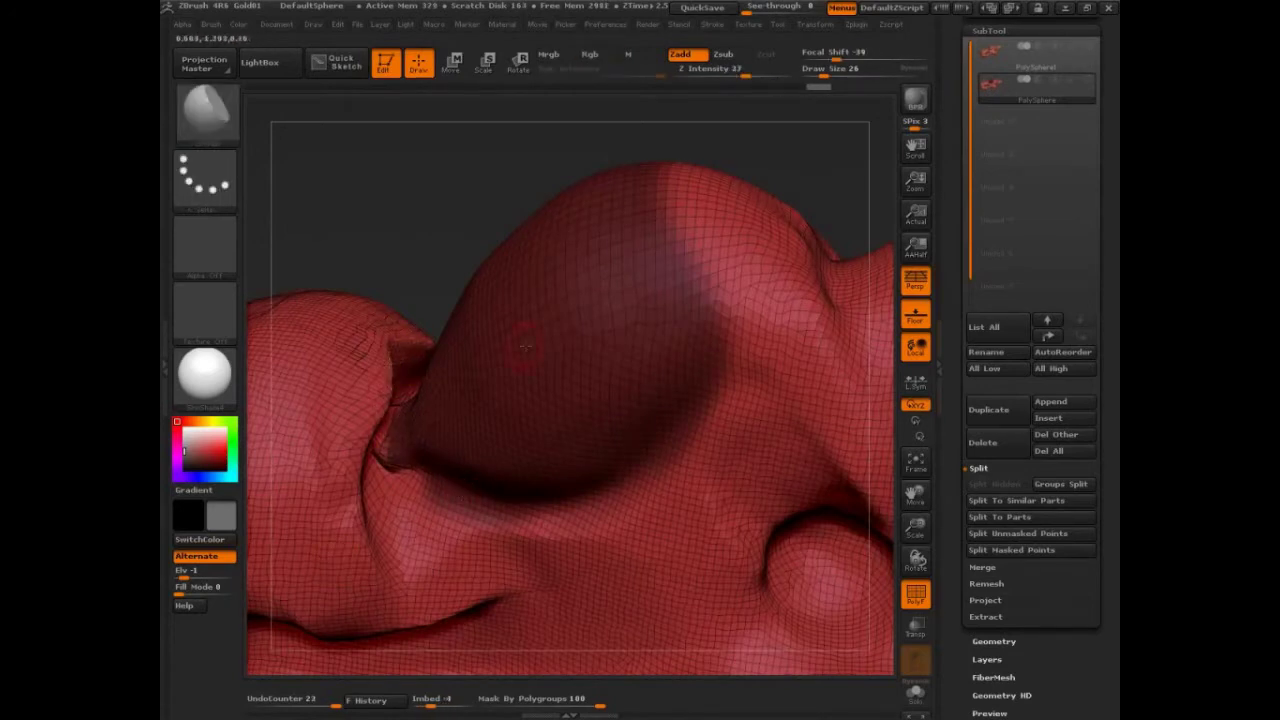
drag(463, 208, 477, 188)
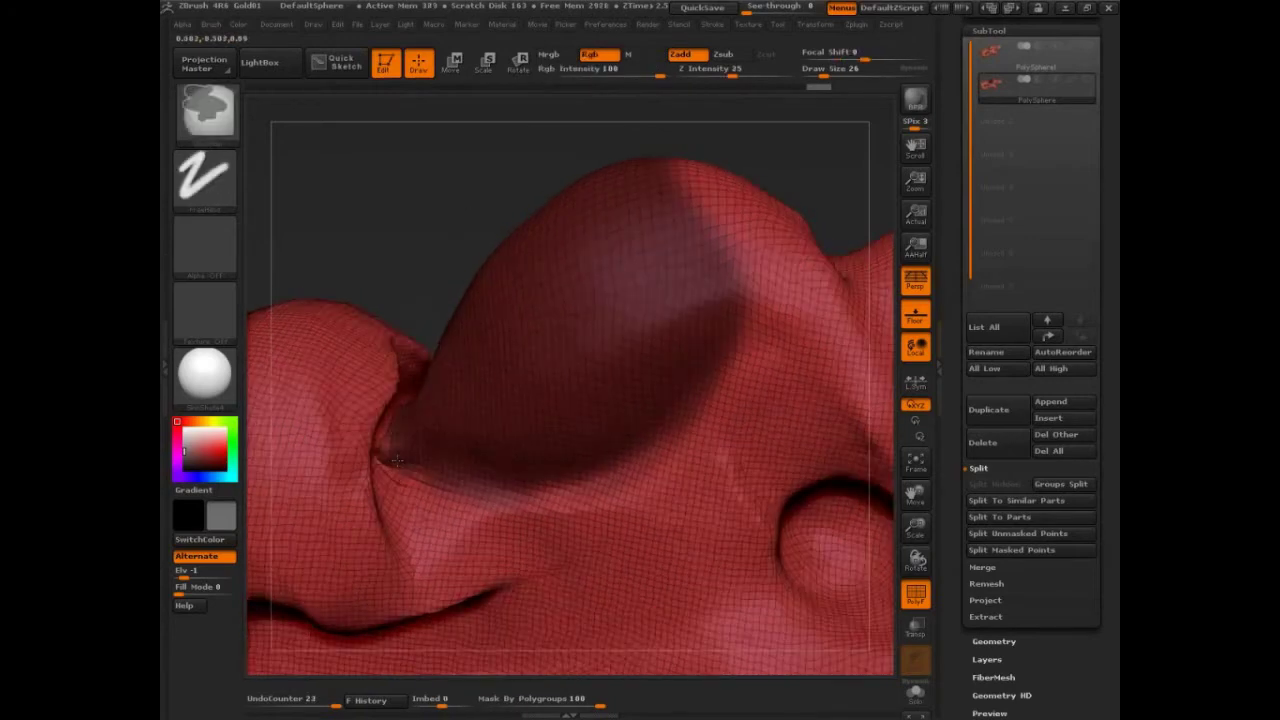
- Turn the masked cranium into its own polygroup, check it from above, and undo the last action to restore the mask
key(ctrl+w)
drag(832, 303, 836, 290)
mouse_move(837, 214)
mouse_down()
mouse_move(838, 199)
mouse_move(781, 212)
mouse_up()
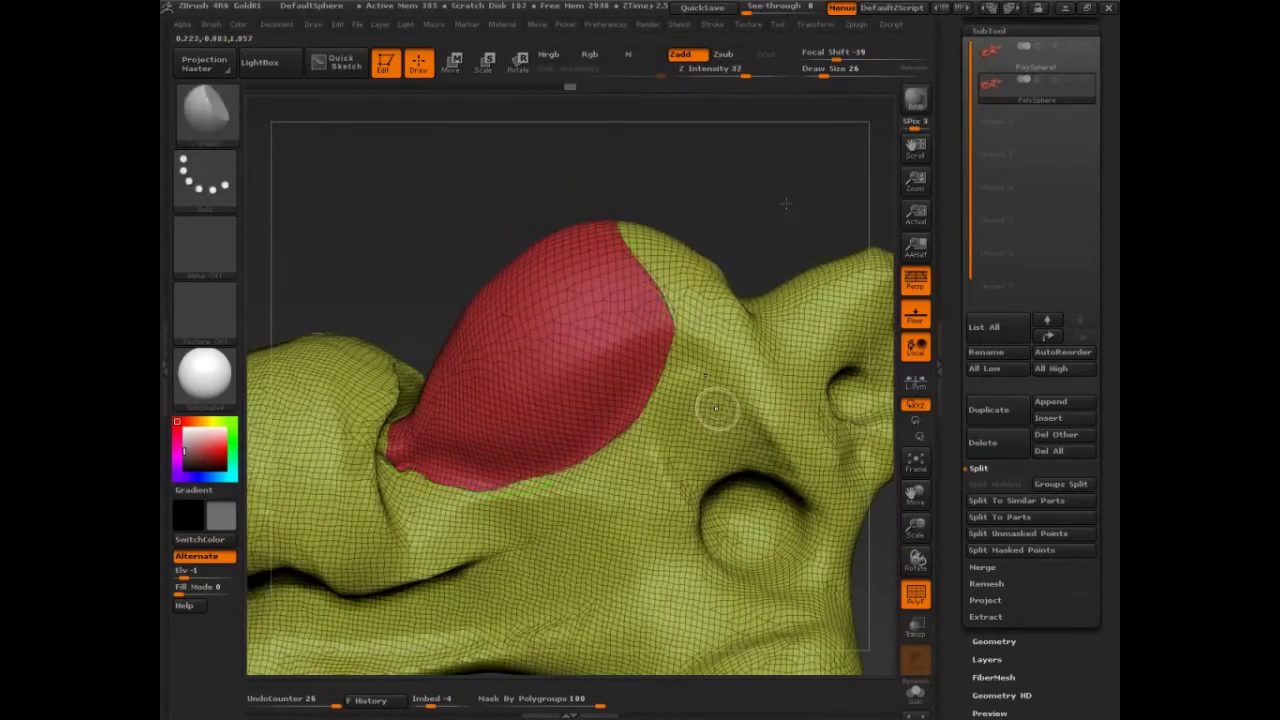
mouse_move(786, 203)
mouse_down()
mouse_move(792, 370)
mouse_move(768, 338)
mouse_up()
key(ctrl+z)
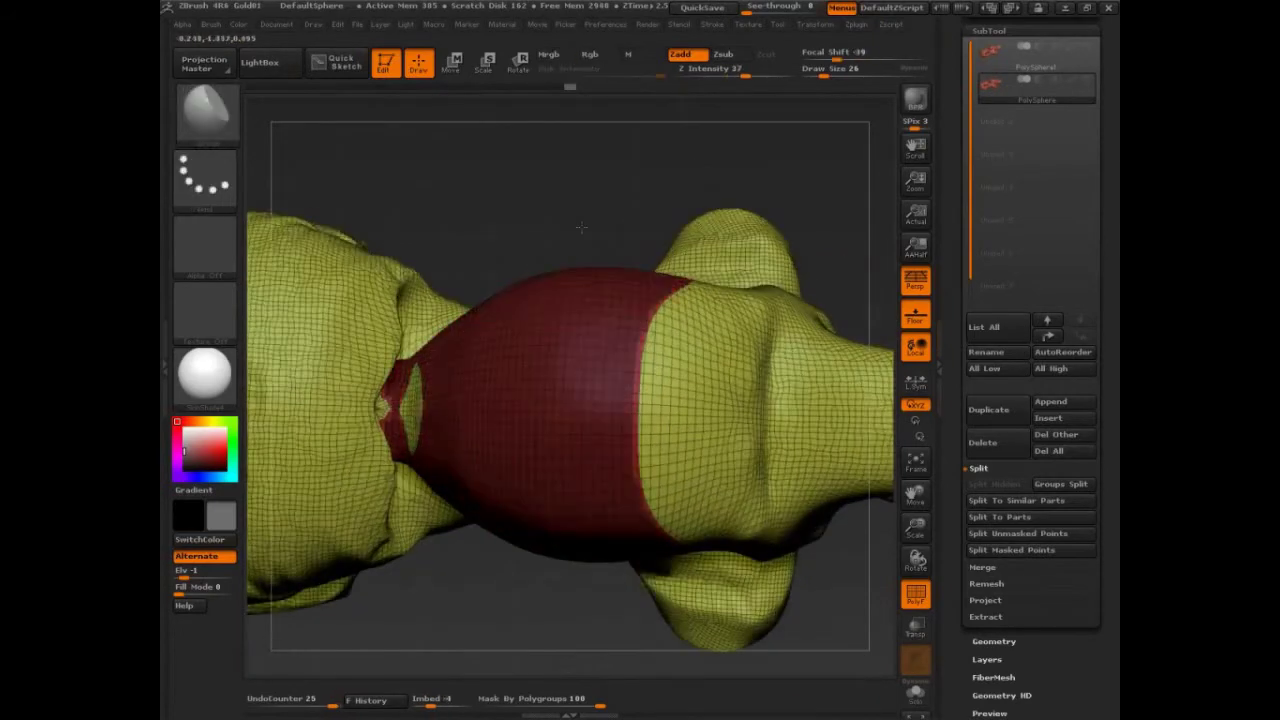
- Turn the masked cranium into its own polygroup, separate from the rest of the head
drag(581, 227, 603, 238)
key(ctrl+w)
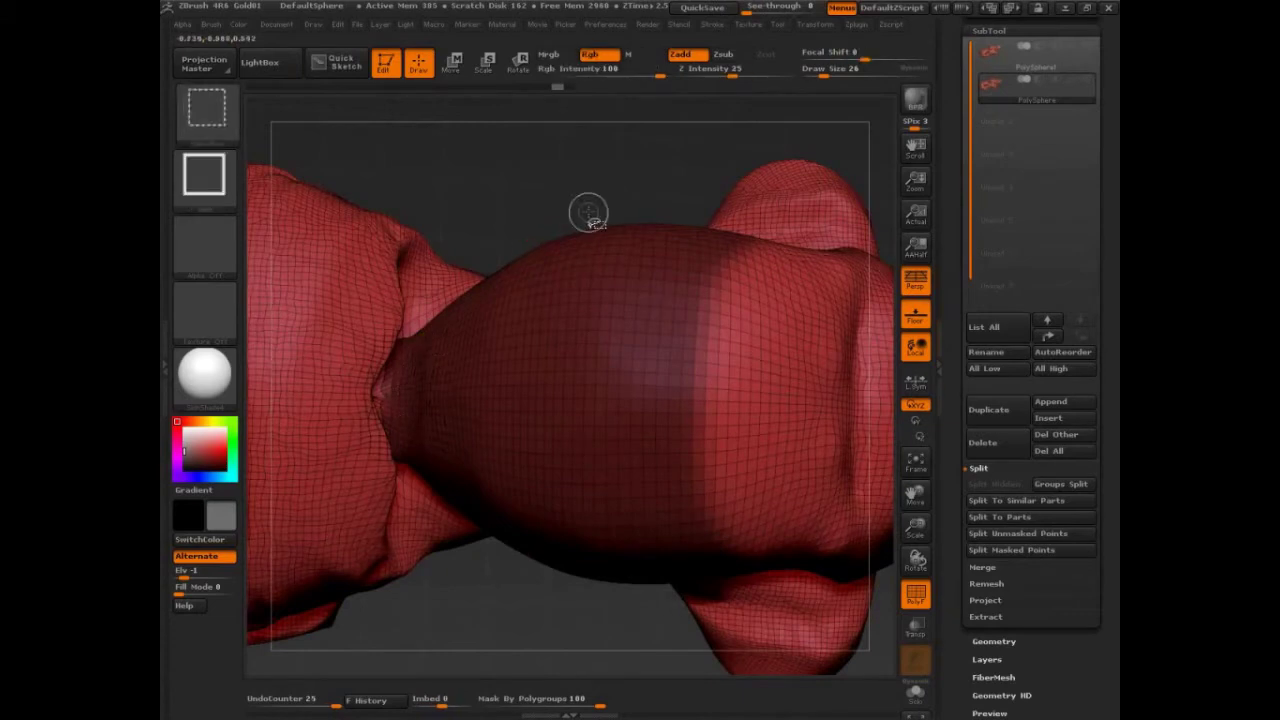
key(ctrl+w)
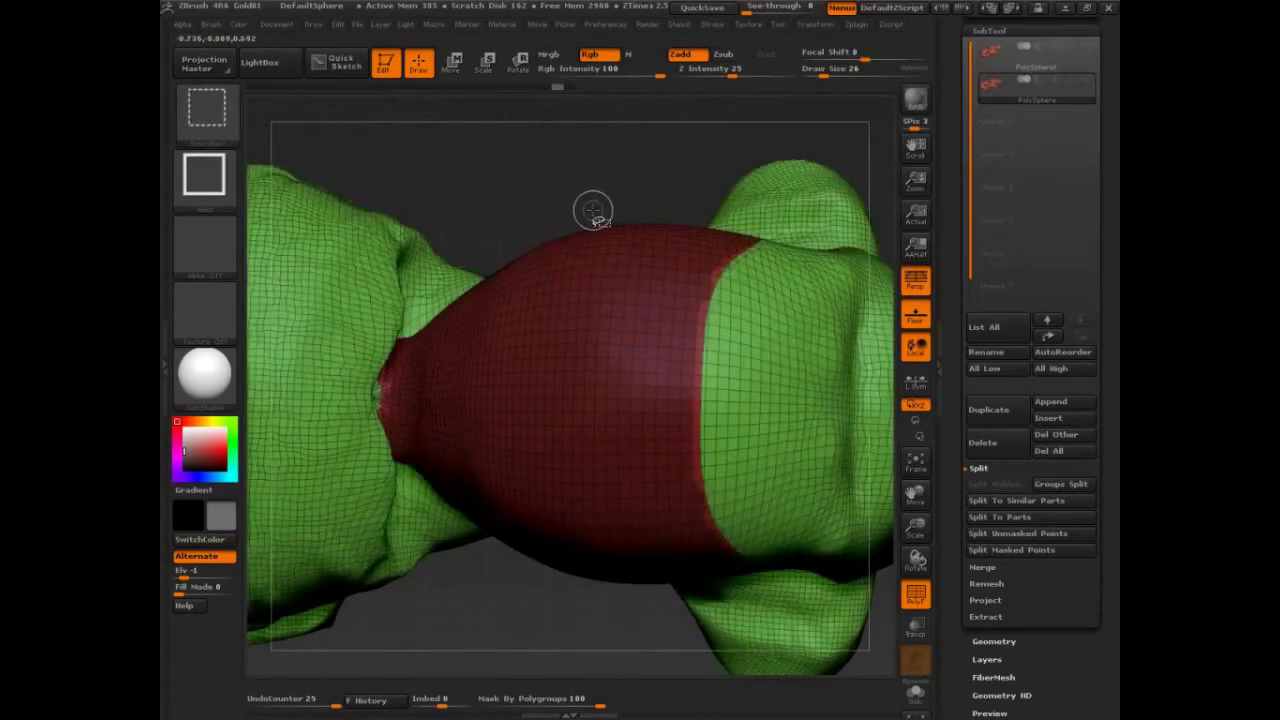
- Adjust the draw size, mask the front face of the brow ridge, and turn that patch into its own polygroup
mouse_move(593, 212)
mouse_down()
mouse_move(605, 153)
mouse_move(666, 166)
mouse_move(710, 205)
mouse_up()
mouse_move(710, 205)
alt+mouse_down()
mouse_move(740, 217)
mouse_move(682, 334)
mouse_move(702, 335)
alt+mouse_up()
key(s)
mouse_move(702, 335)
mouse_down()
mouse_move(777, 330)
mouse_move(735, 350)
mouse_move(700, 262)
mouse_up()
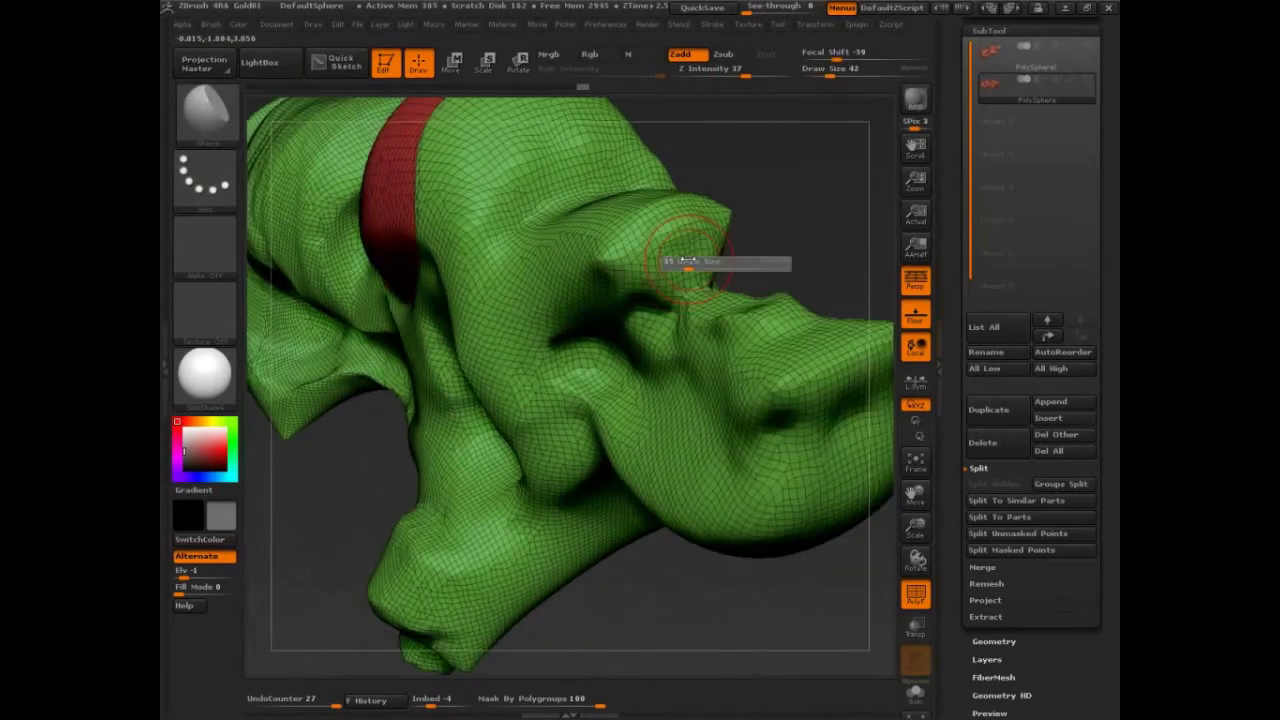
key(ctrl+shift)
key(ctrl+w)
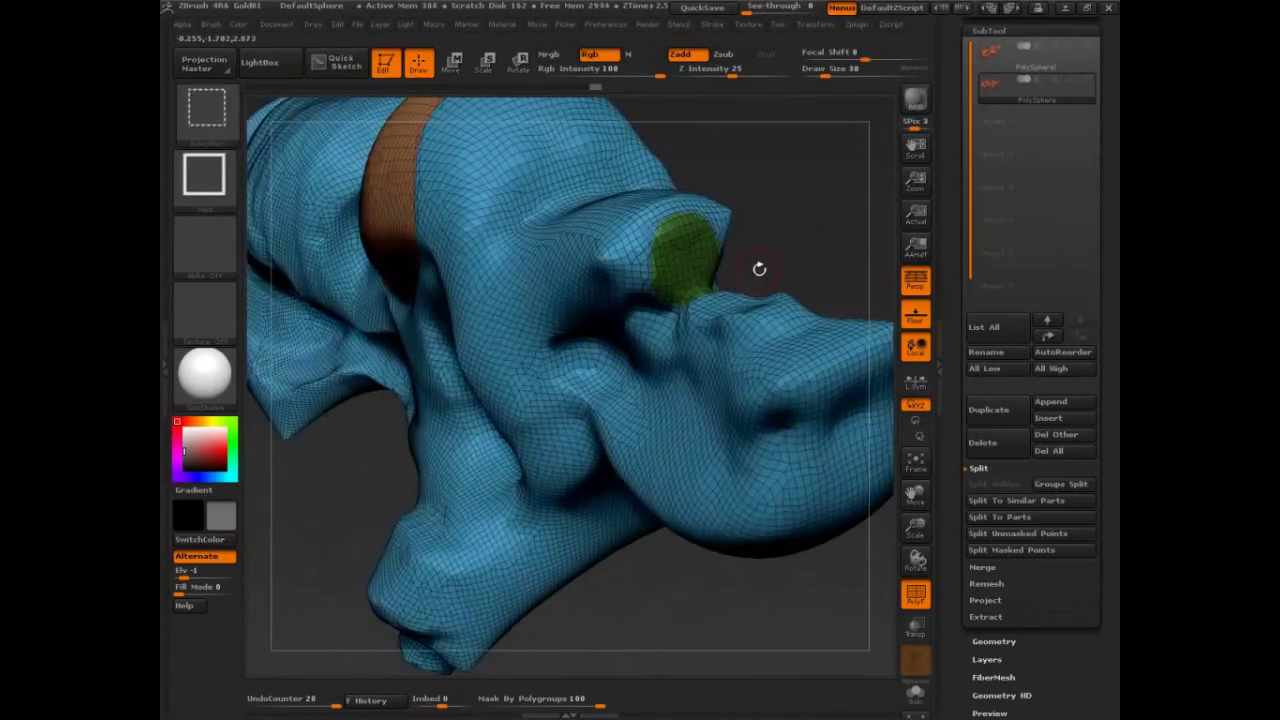
- Mask the raised area on top of the snout, checking it with the main polygroup isolated, and make it a separate polygroup
drag(759, 269, 826, 198)
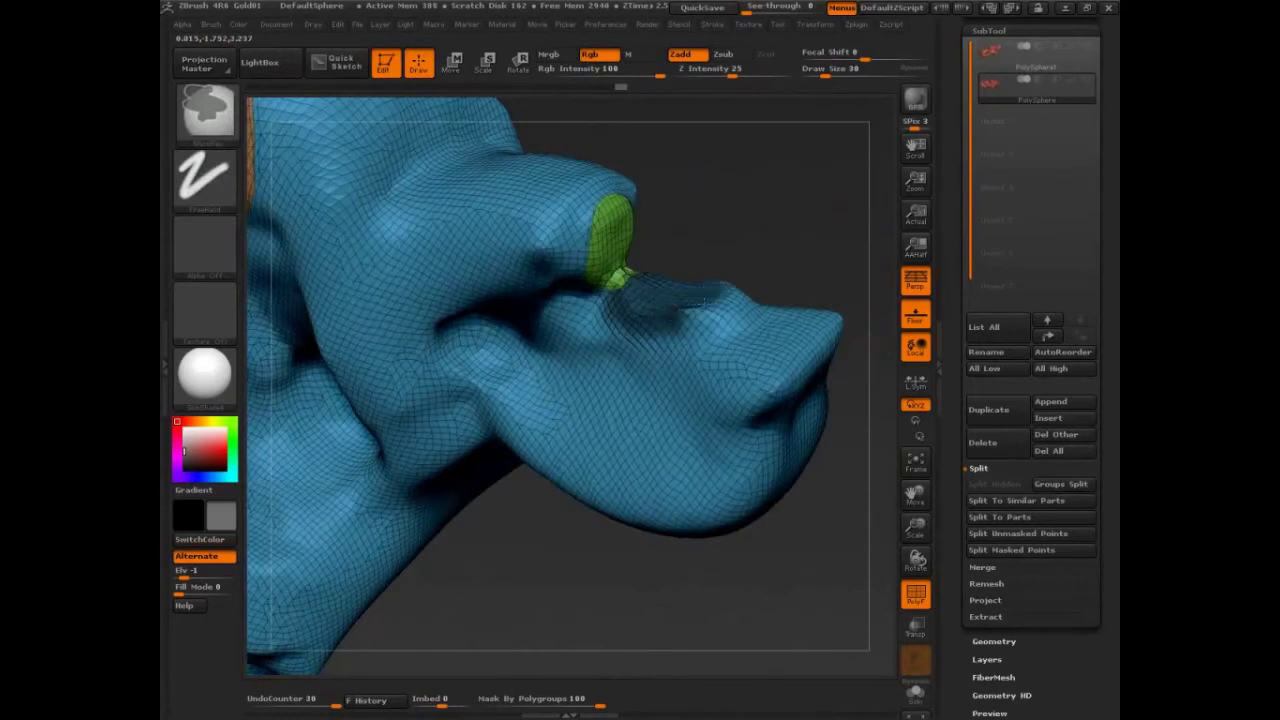
mouse_move(704, 300)
ctrl+mouse_down()
mouse_move(724, 330)
mouse_move(687, 331)
ctrl+mouse_up()
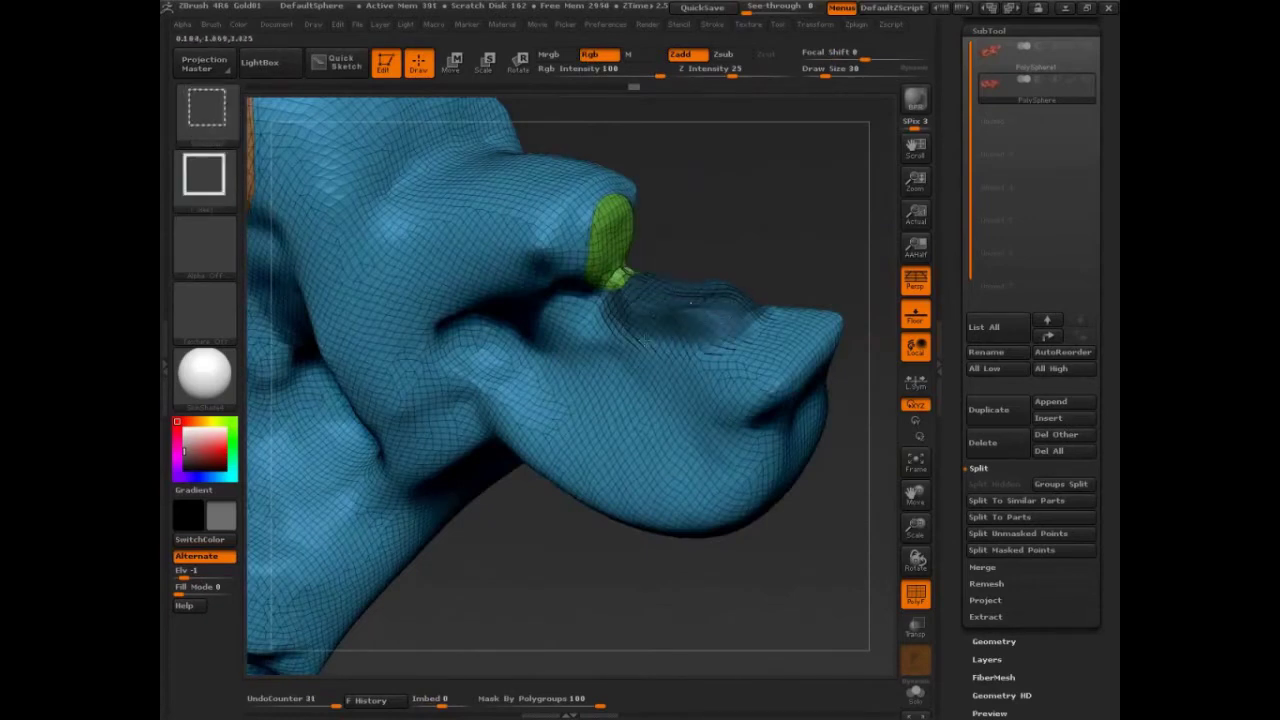
ctrl+shift+click(690, 303)
key(ctrl+w)
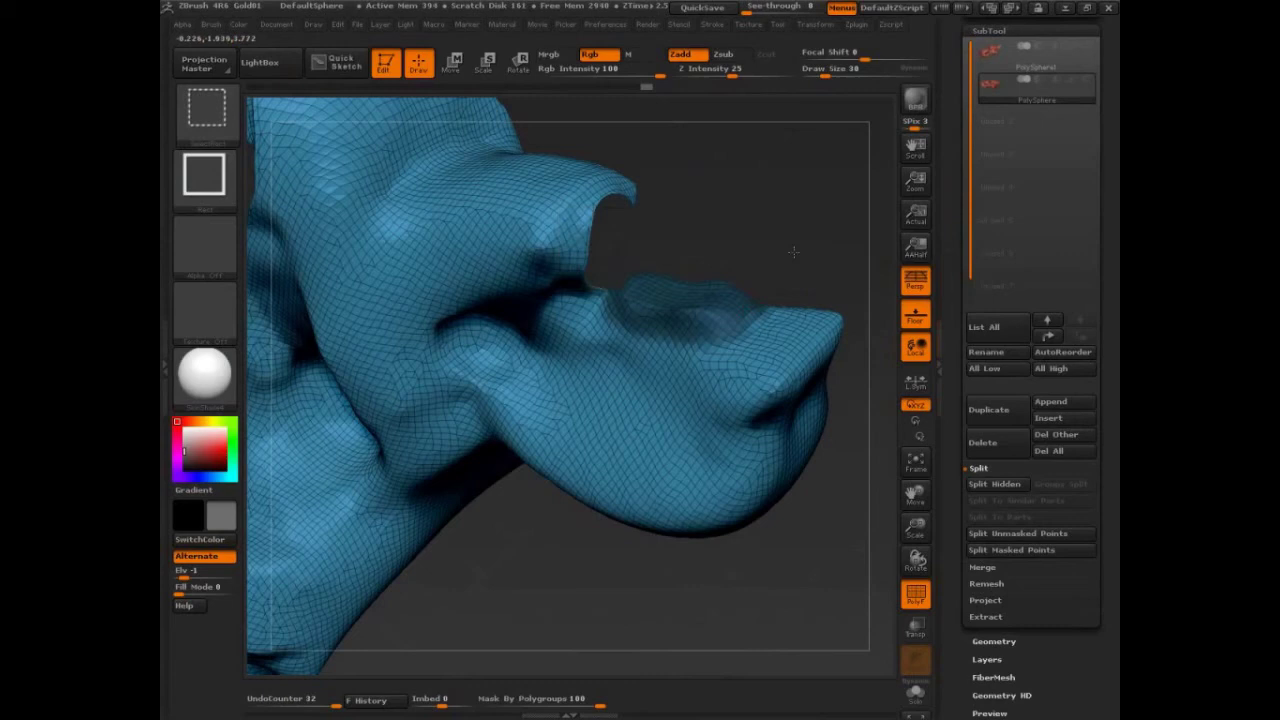
ctrl+shift+click(800, 254)
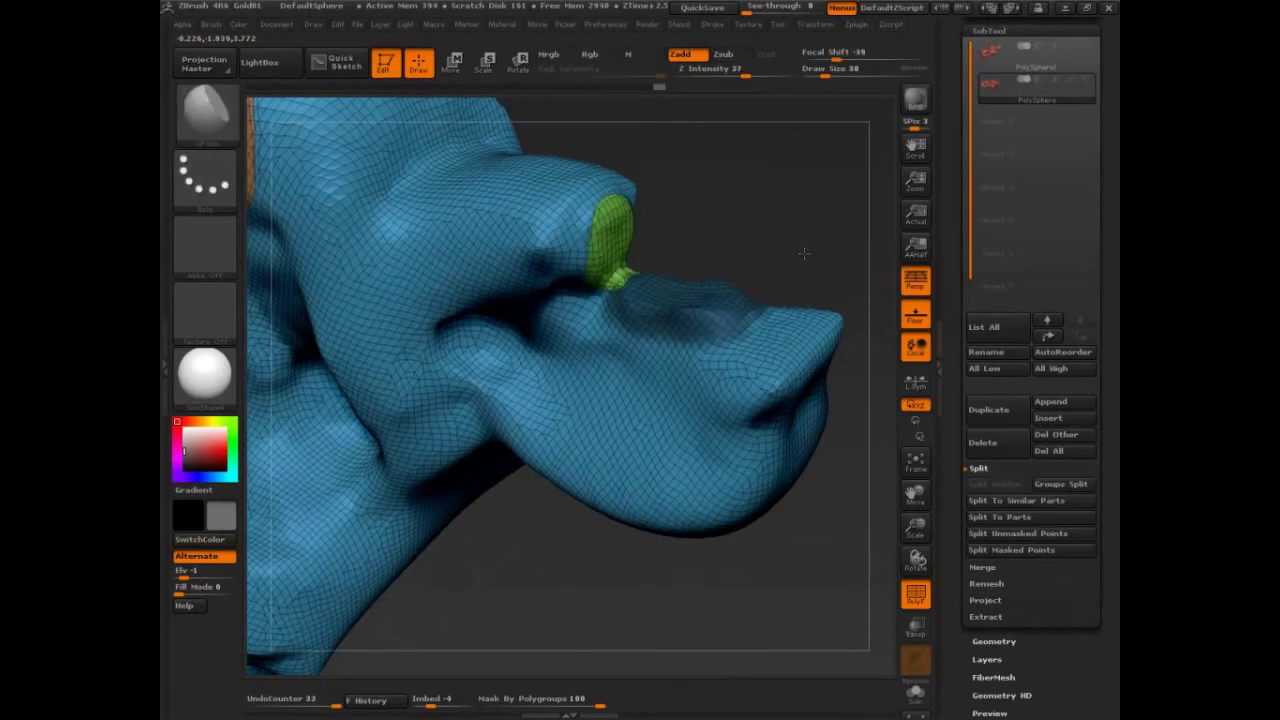
mouse_move(804, 253)
mouse_down()
mouse_move(799, 274)
mouse_move(769, 221)
mouse_up()
key(ctrl+w)
- Select the hPolish brush and set the draw size to 47
key(b)
key(h)
key(p)
key(s)
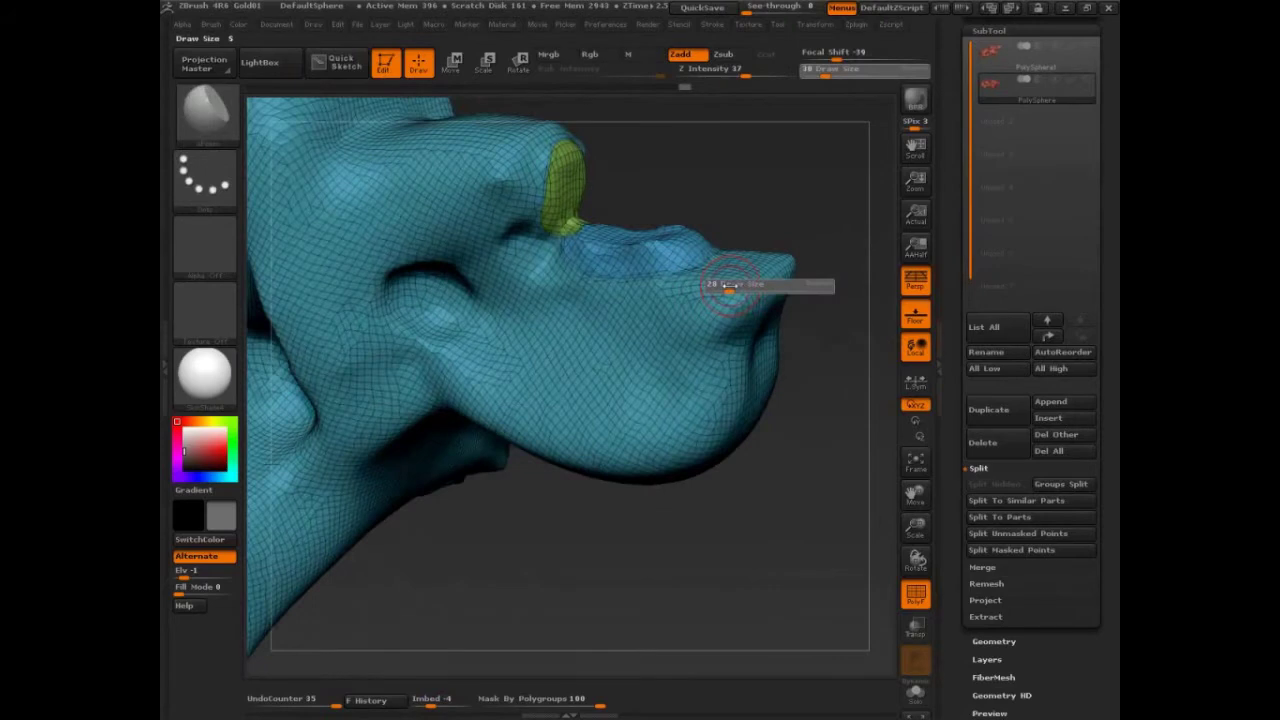
drag(730, 285, 738, 285)
drag(825, 290, 775, 250)
key(s)
drag(555, 321, 551, 321)
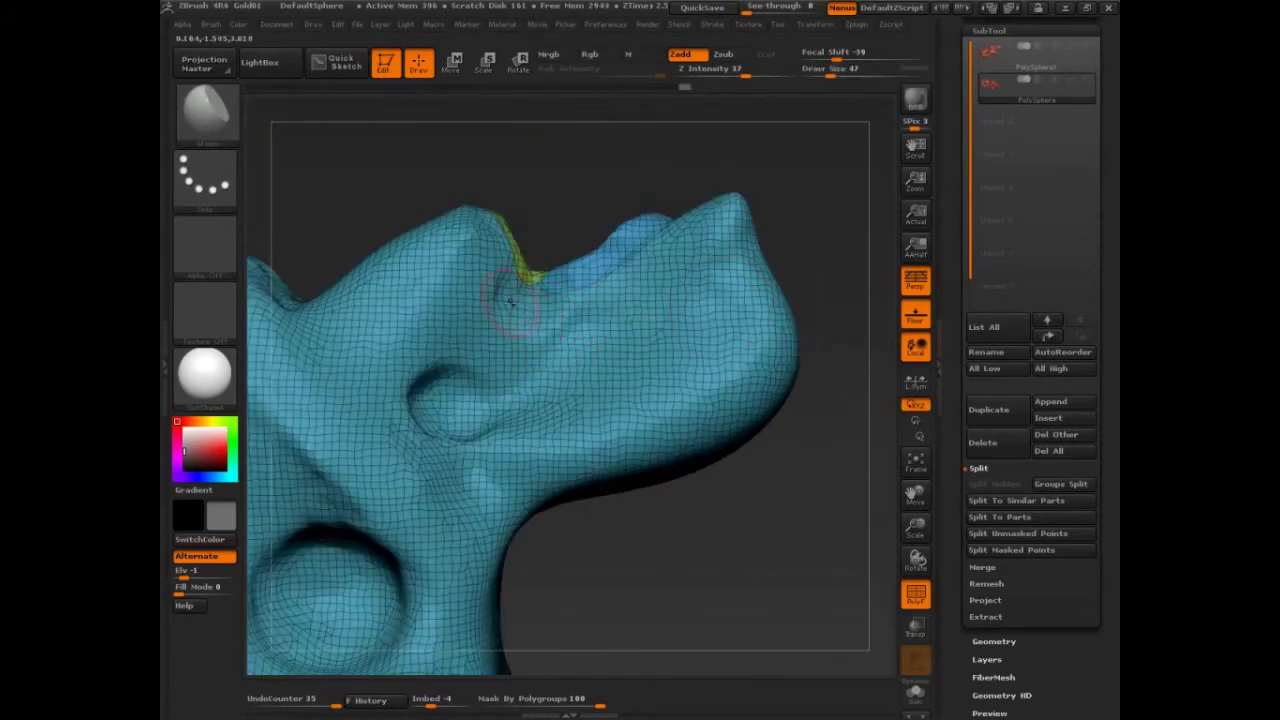
- Isolate the main polygroup and paint a mask over the side of the brow ridge at draw size 93
mouse_move(581, 194)
mouse_down()
mouse_move(514, 229)
mouse_move(629, 520)
mouse_up()
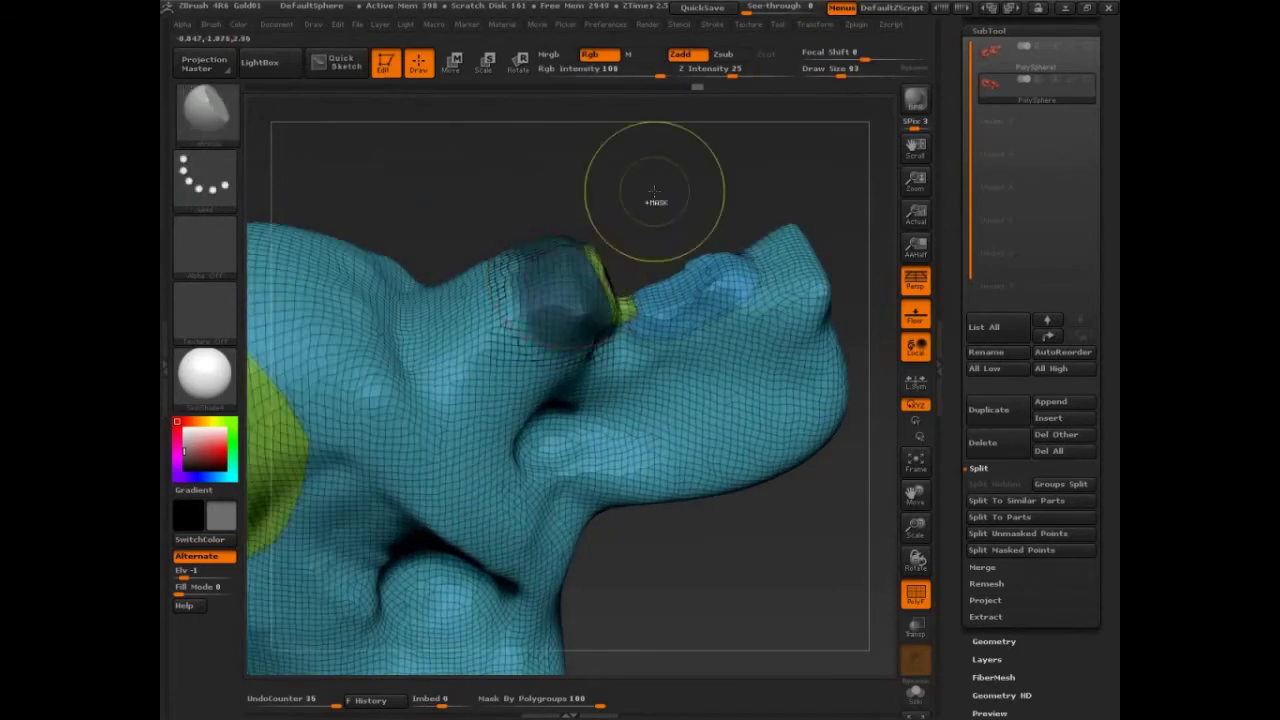
ctrl+shift+click(548, 335)
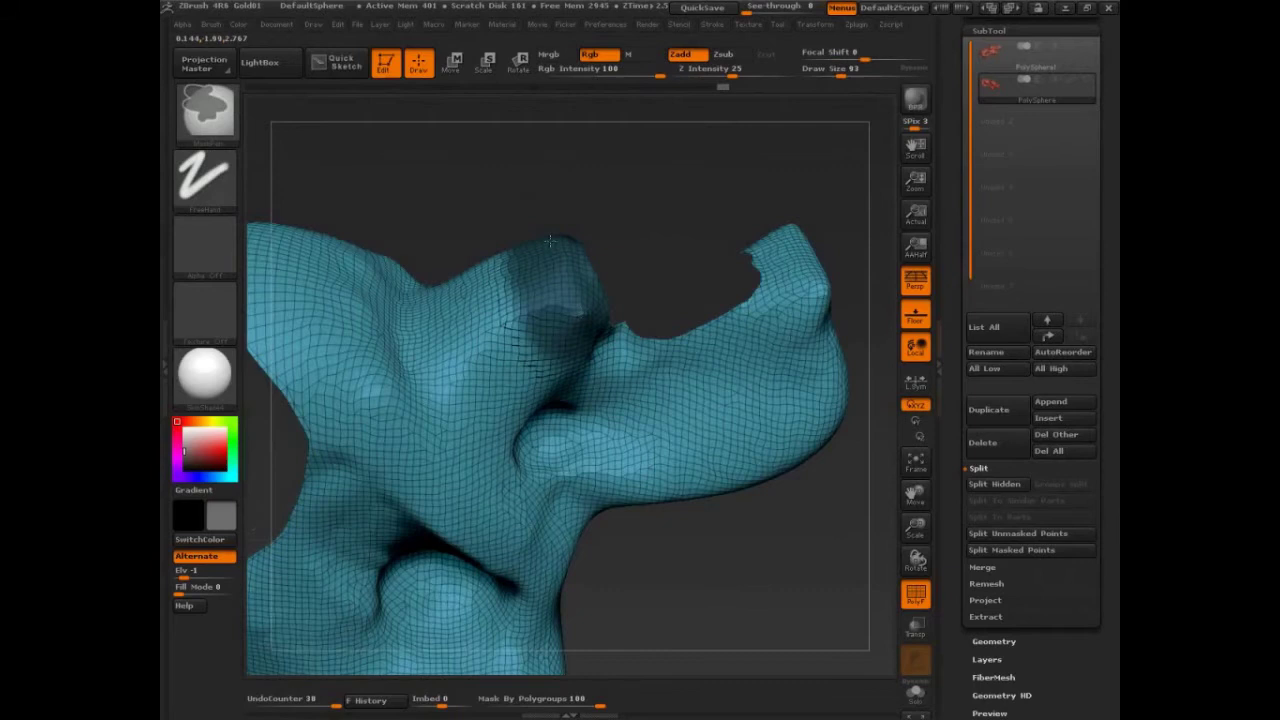
mouse_move(519, 330)
ctrl+mouse_down()
mouse_move(470, 355)
mouse_move(452, 375)
mouse_move(458, 394)
ctrl+mouse_up()
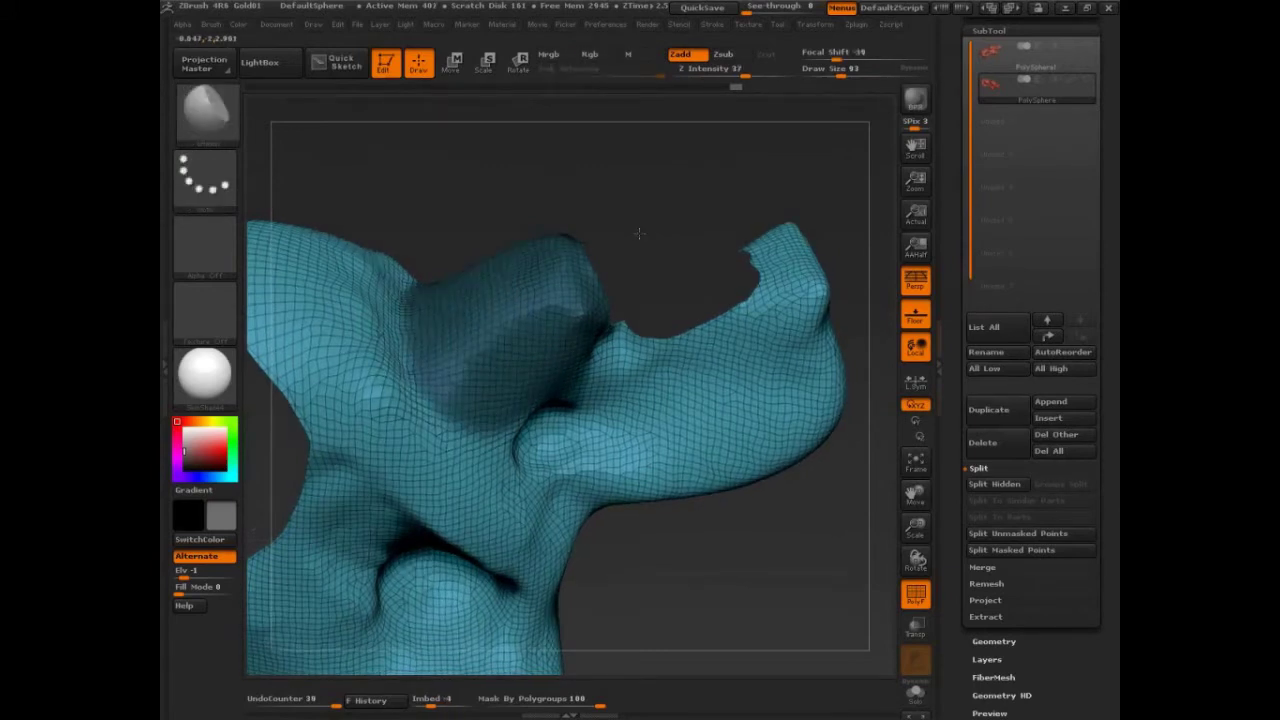
ctrl+drag(440, 425, 510, 420)
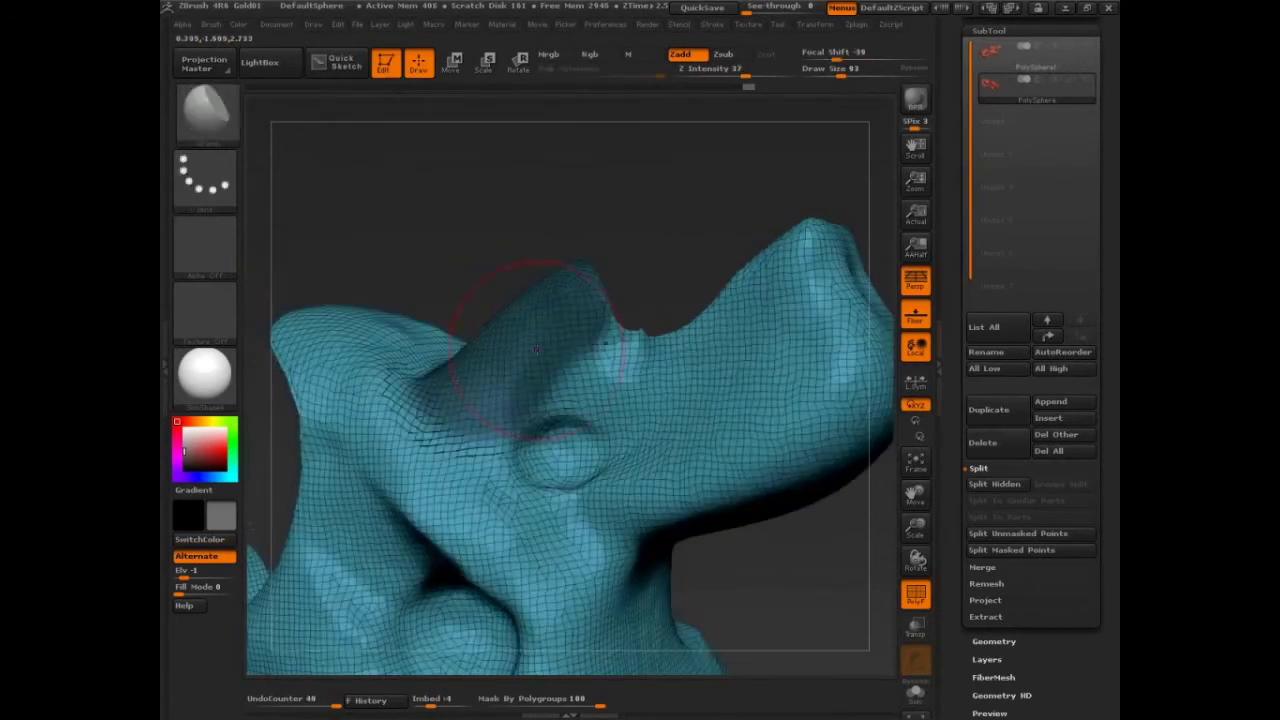
- Refine the brow mask's lower edge with smaller brushes down to draw size 42, show all parts, and make it a polygroup
ctrl+alt+drag(598, 350, 518, 412)
ctrl+drag(604, 318, 564, 366)
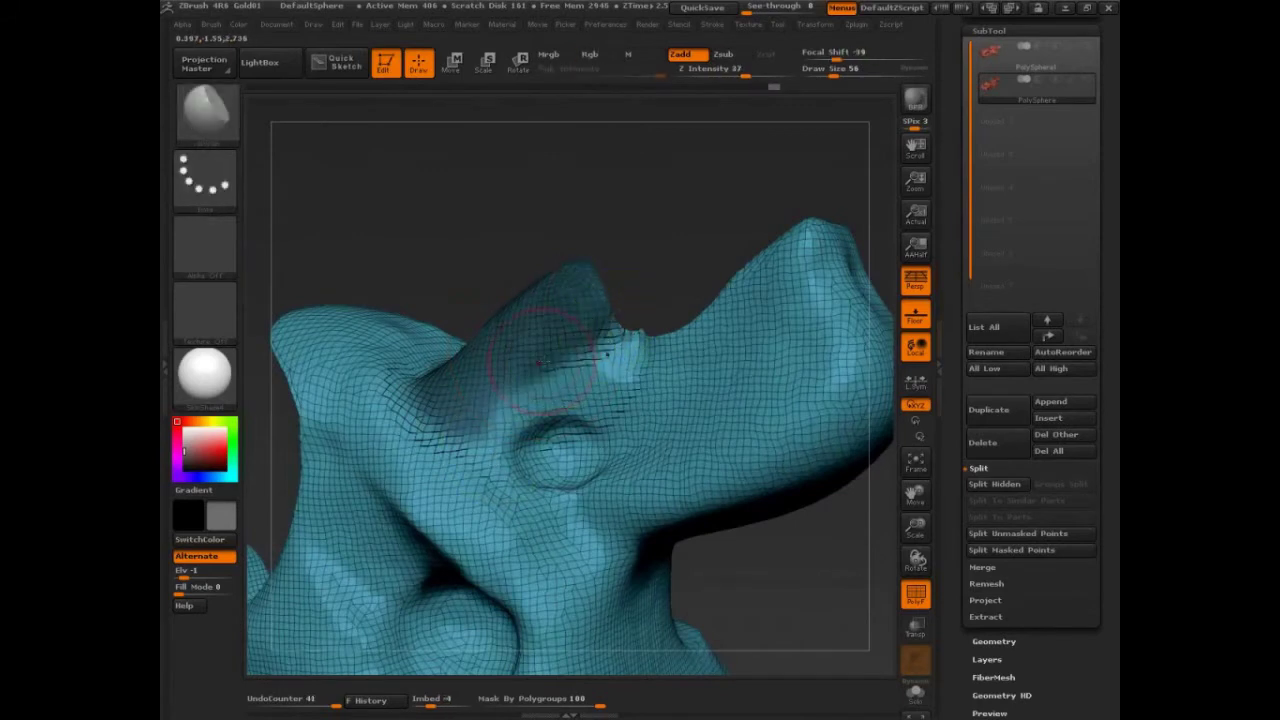
mouse_move(602, 312)
ctrl+mouse_down()
mouse_move(586, 352)
mouse_move(489, 411)
mouse_move(476, 438)
mouse_move(550, 372)
mouse_move(519, 415)
mouse_move(580, 392)
mouse_move(551, 406)
ctrl+mouse_up()
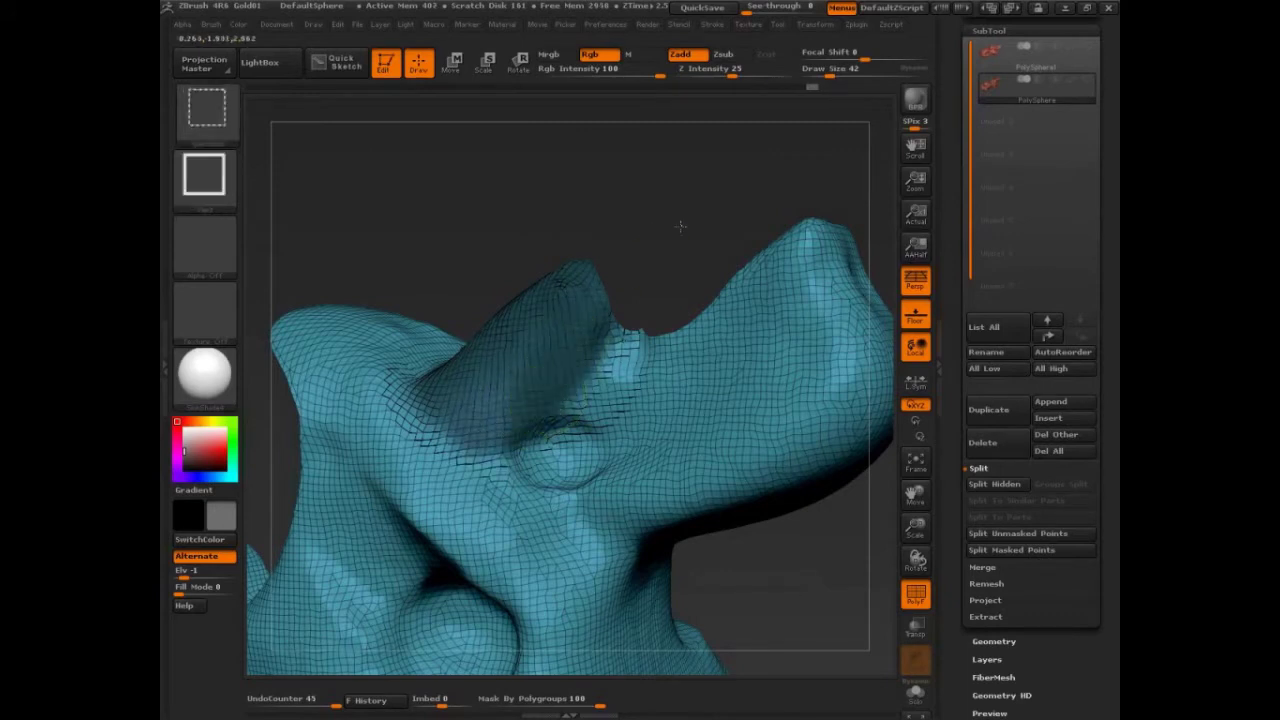
ctrl+shift+click(728, 205)
ctrl+shift+click(728, 207)
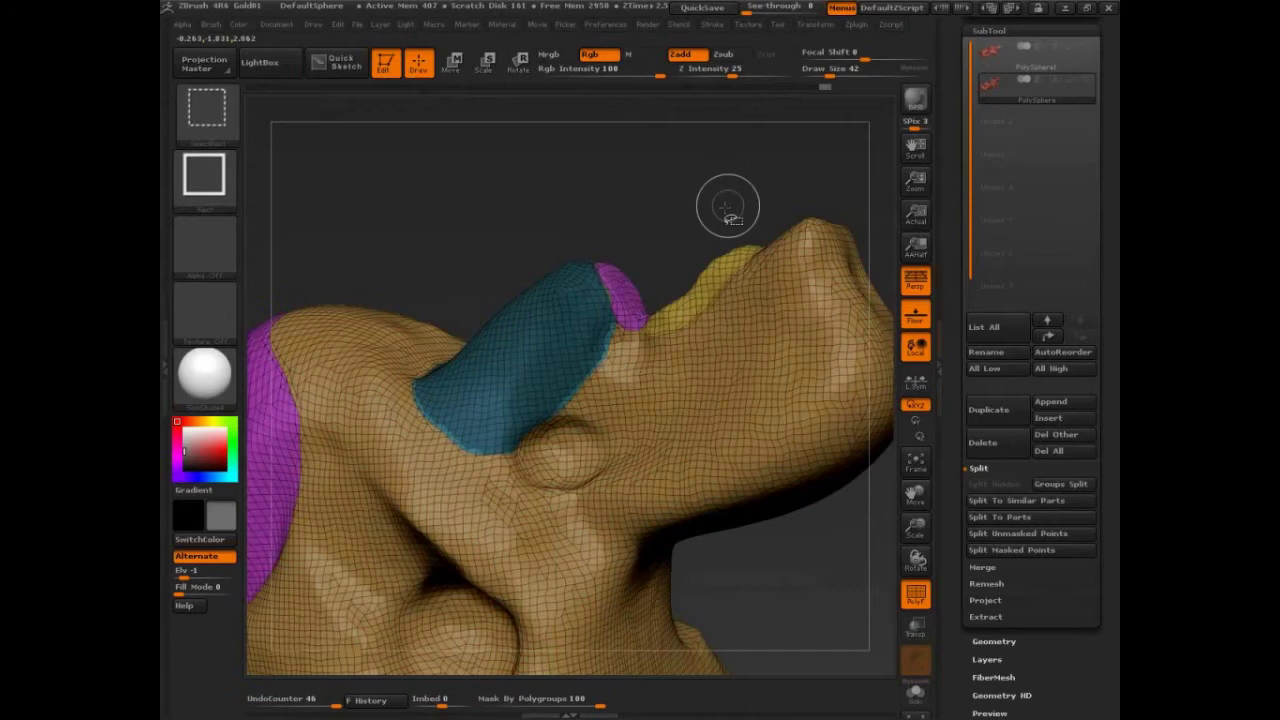
- With only the main polygroup visible, mask the round bump and snout side below the brow, then turn them into a polygroup
ctrl+shift+click(532, 460)
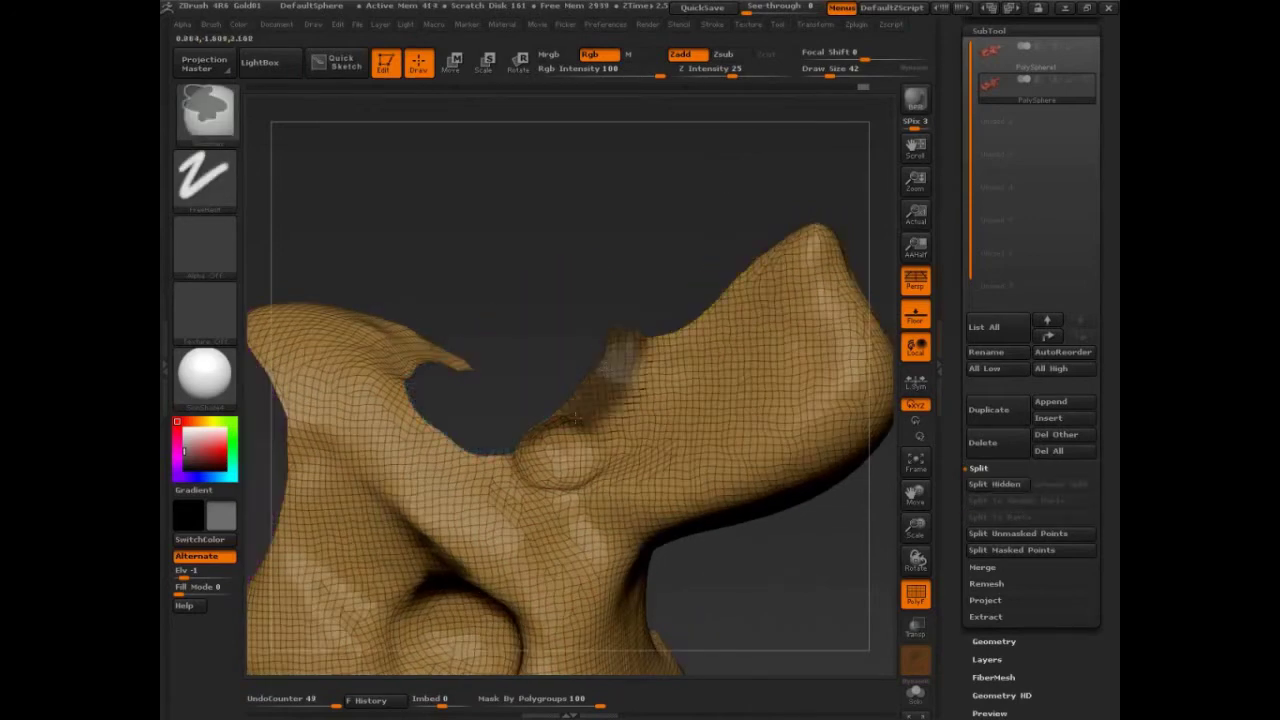
mouse_move(532, 460)
mouse_down()
mouse_move(548, 472)
mouse_move(600, 445)
mouse_move(679, 366)
mouse_move(742, 378)
mouse_move(642, 458)
mouse_up()
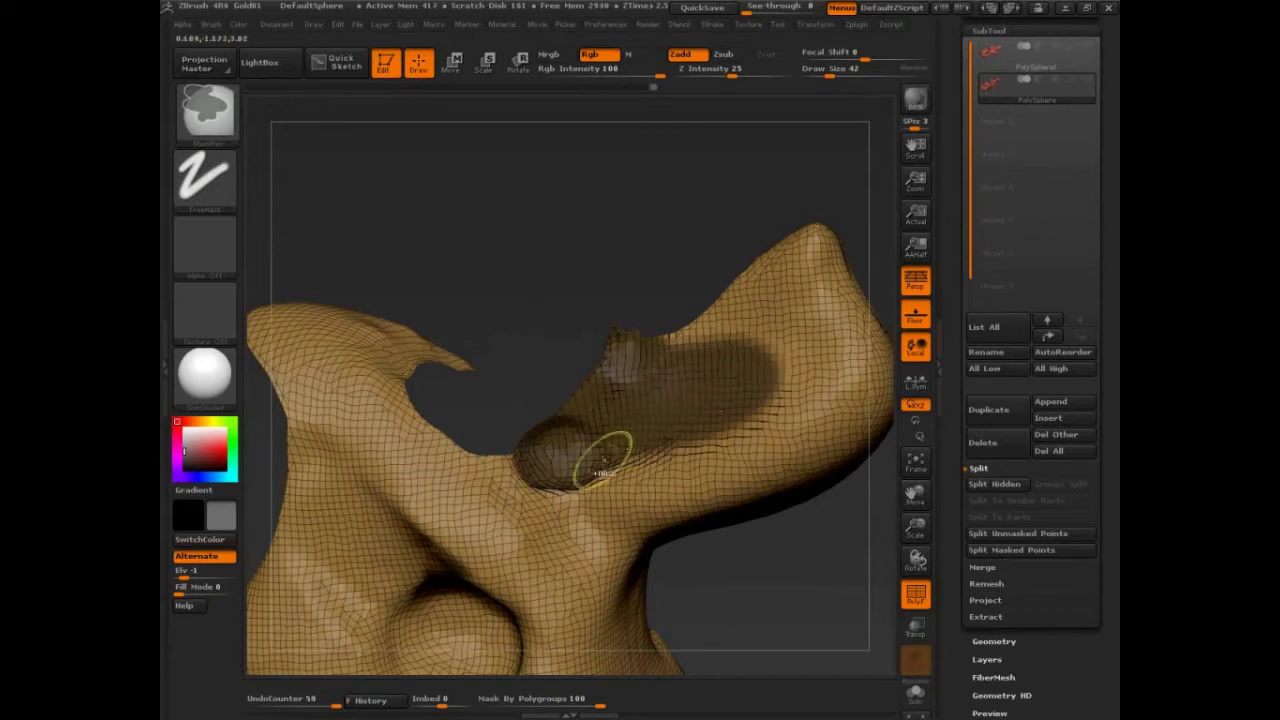
key(ctrl+shift)
ctrl+shift+click(706, 226)
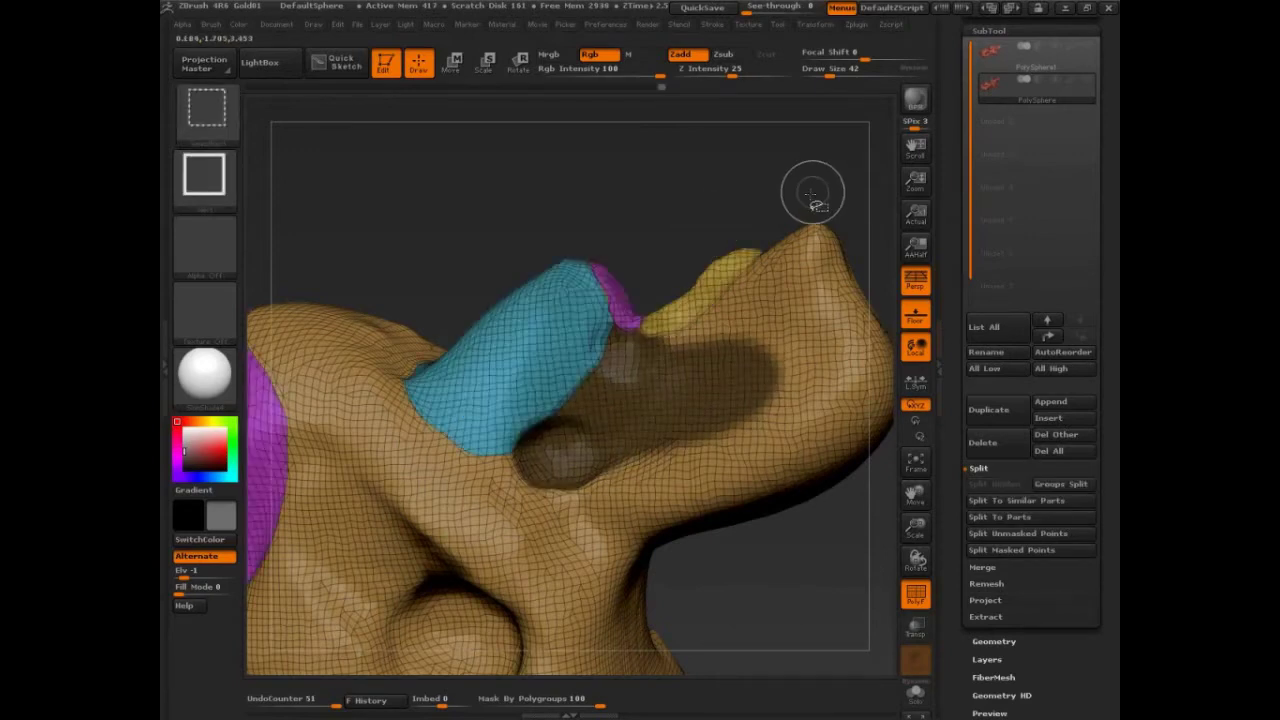
key(ctrl+w)
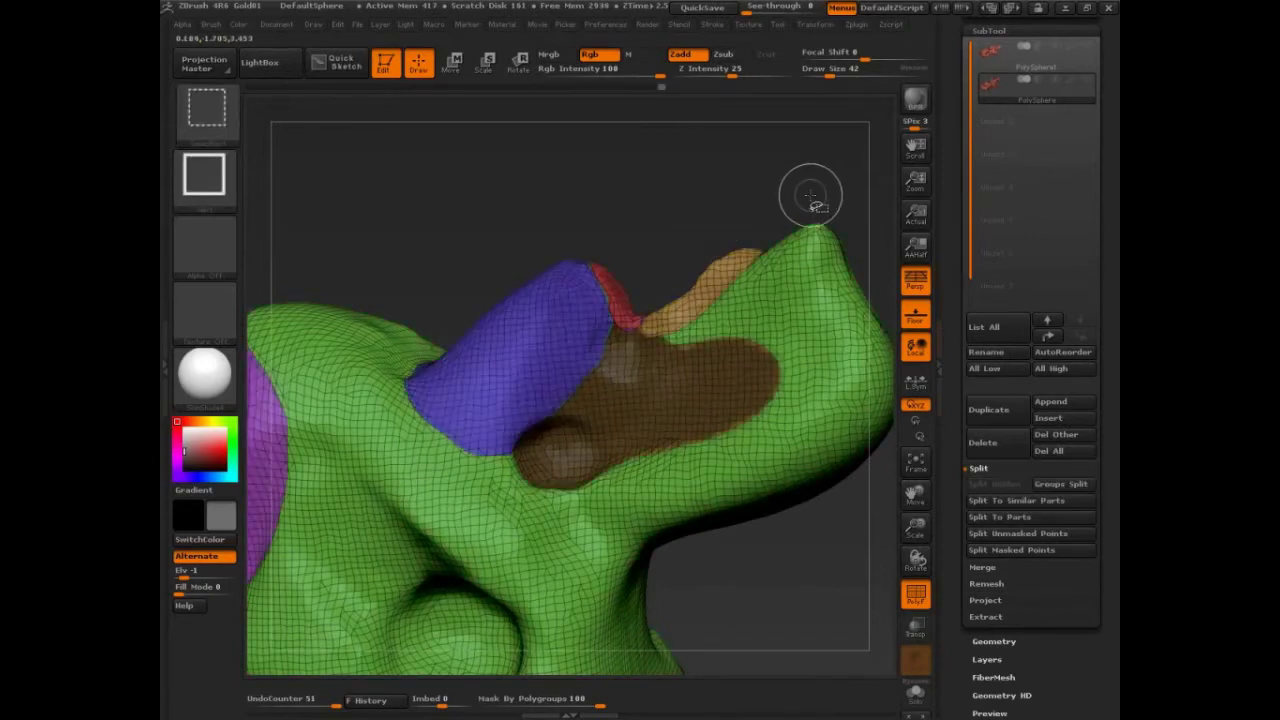
- Turn off perspective, box-mask the tip of the snout, and turn it into its own polygroup
mouse_move(810, 195)
mouse_down()
mouse_move(866, 166)
mouse_move(840, 220)
mouse_up()
mouse_move(840, 220)
mouse_down()
mouse_move(801, 316)
mouse_move(836, 345)
mouse_up()
mouse_move(814, 258)
ctrl+shift+mouse_down()
mouse_move(689, 406)
mouse_move(750, 348)
mouse_move(737, 374)
mouse_move(674, 400)
mouse_move(751, 456)
mouse_move(725, 520)
mouse_move(734, 531)
mouse_move(723, 529)
mouse_move(725, 592)
ctrl+shift+mouse_up()
key(ctrl+z)
click(916, 286)
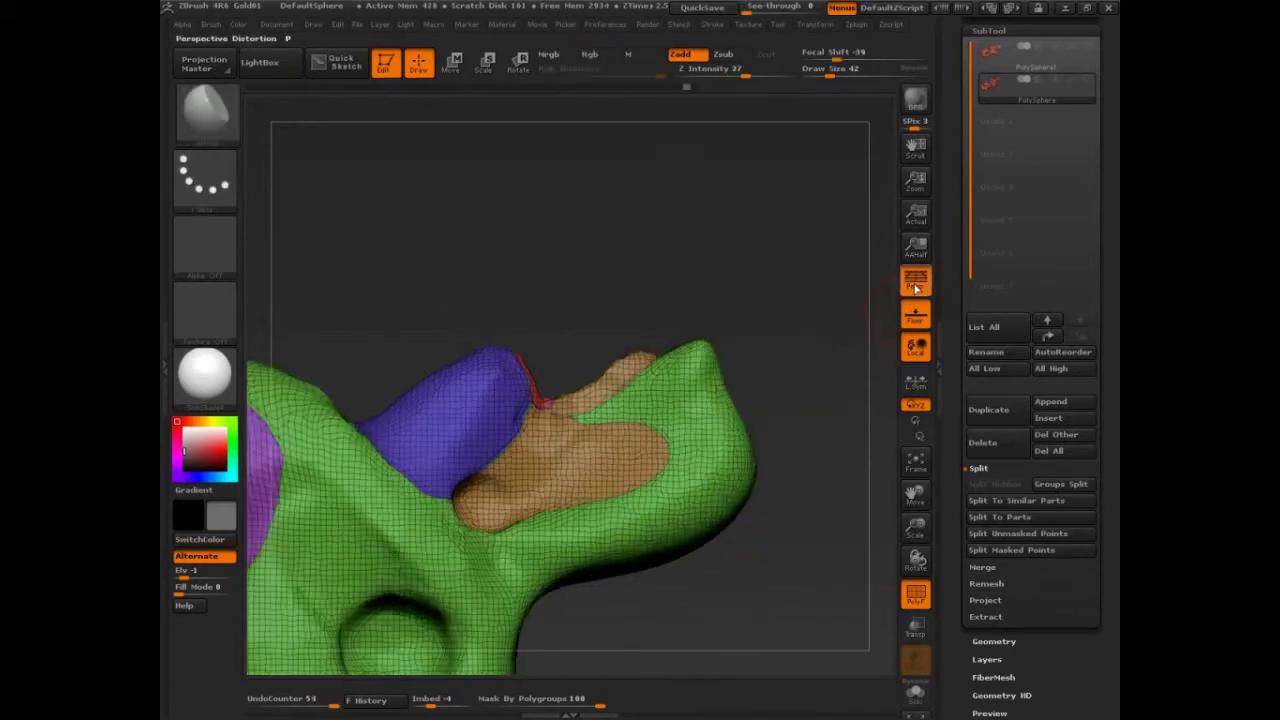
ctrl+drag(843, 256, 716, 629)
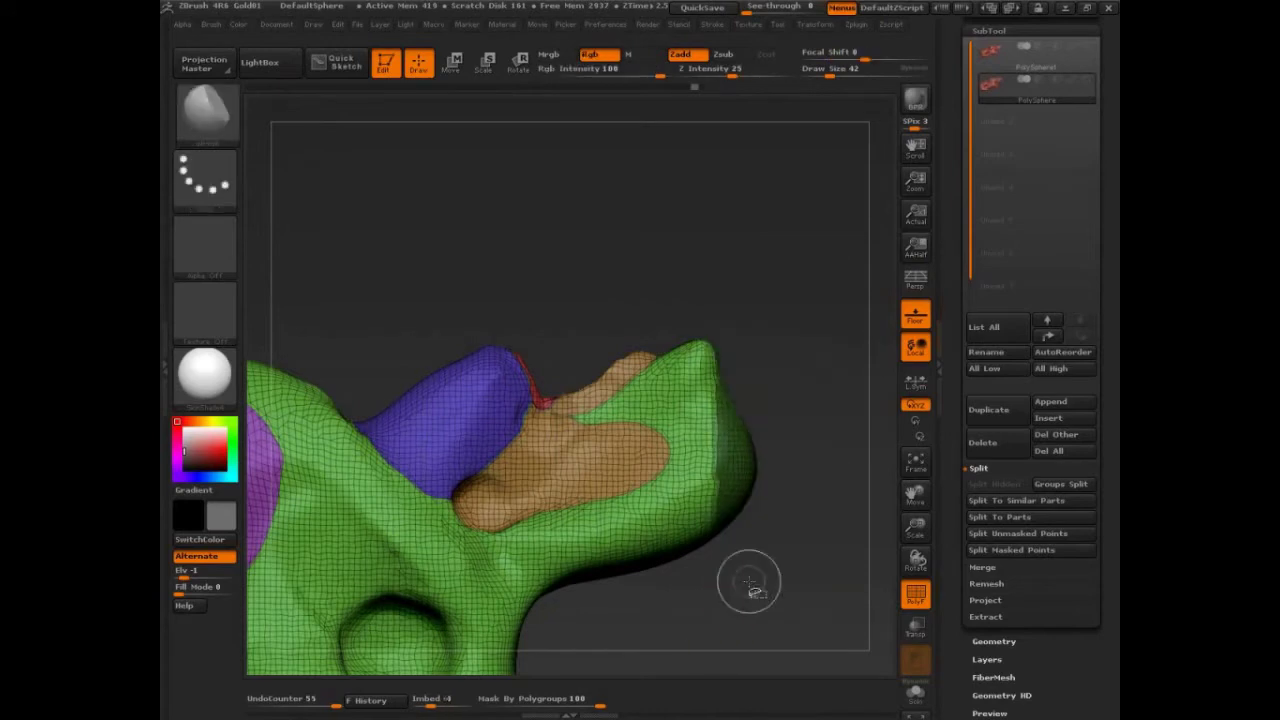
key(ctrl+w)
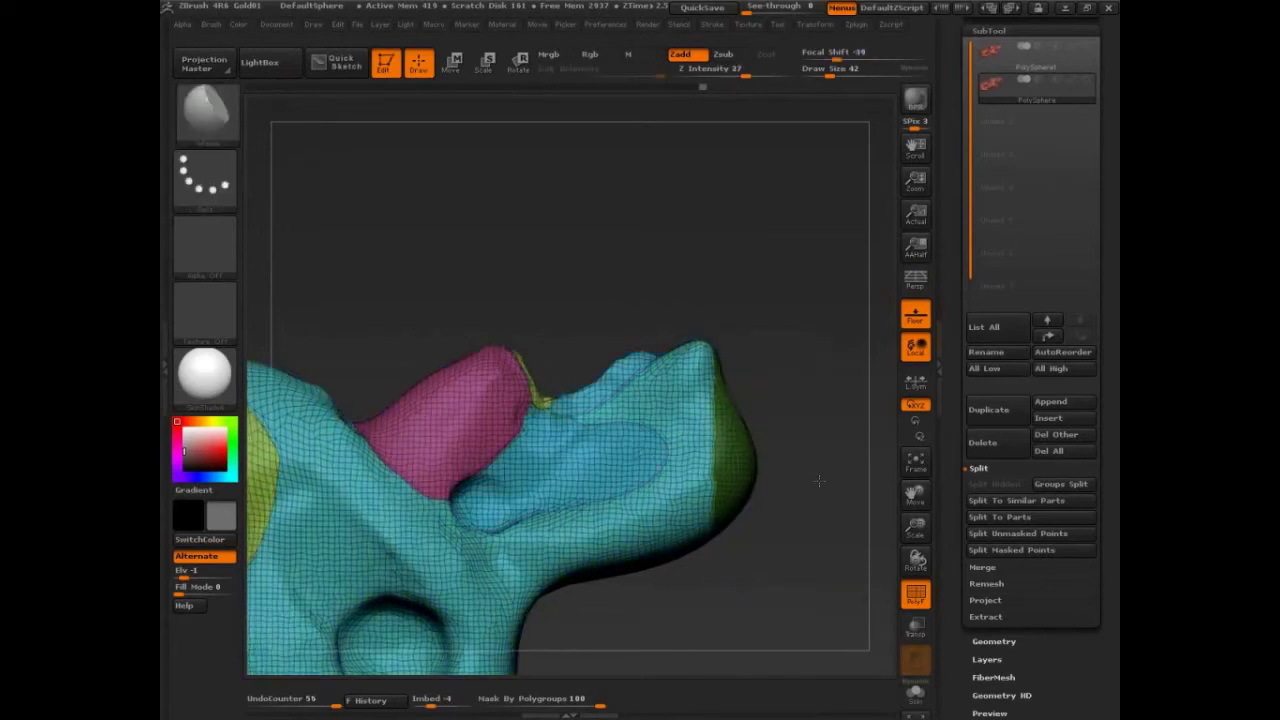
- Clear the mask from the snout tip, then mask the eyeball in its socket and turn it into its own polygroup
mouse_move(845, 415)
mouse_down()
mouse_move(817, 388)
mouse_move(832, 437)
mouse_up()
mouse_move(832, 437)
alt+mouse_down()
mouse_move(845, 375)
mouse_move(843, 462)
mouse_move(825, 468)
alt+mouse_up()
ctrl+drag(817, 272, 829, 309)
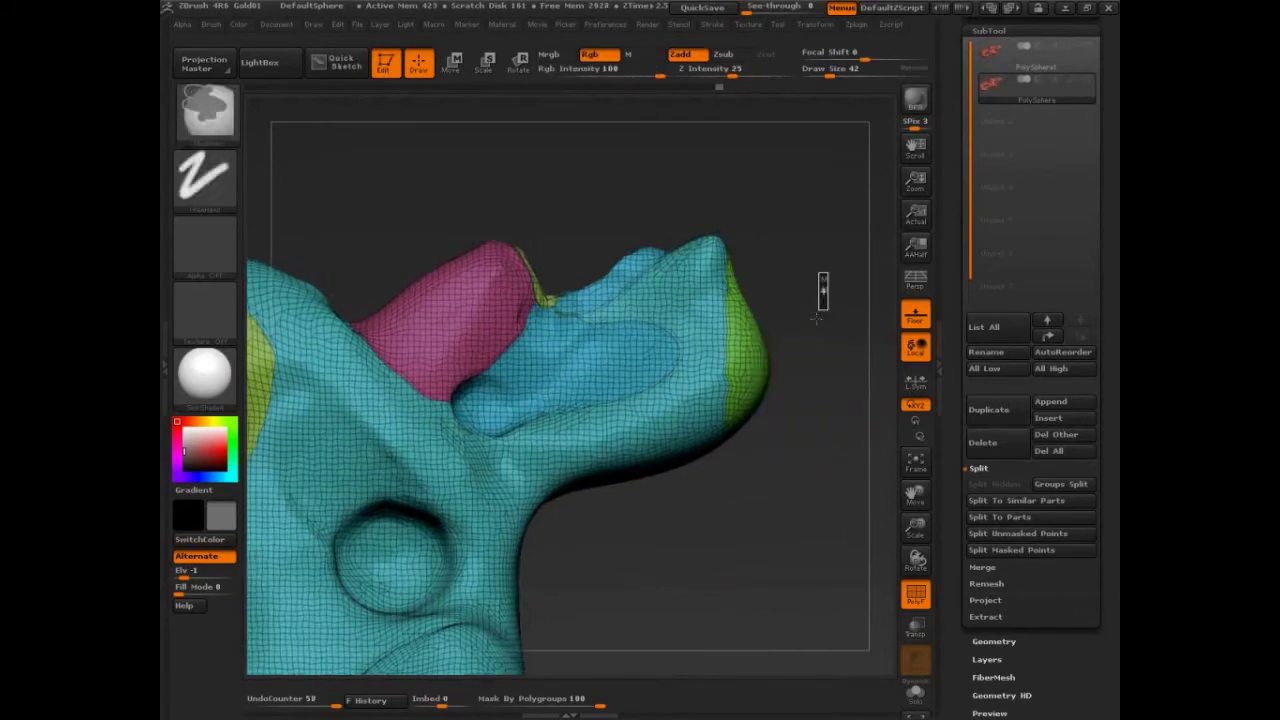
key(ctrl+z)
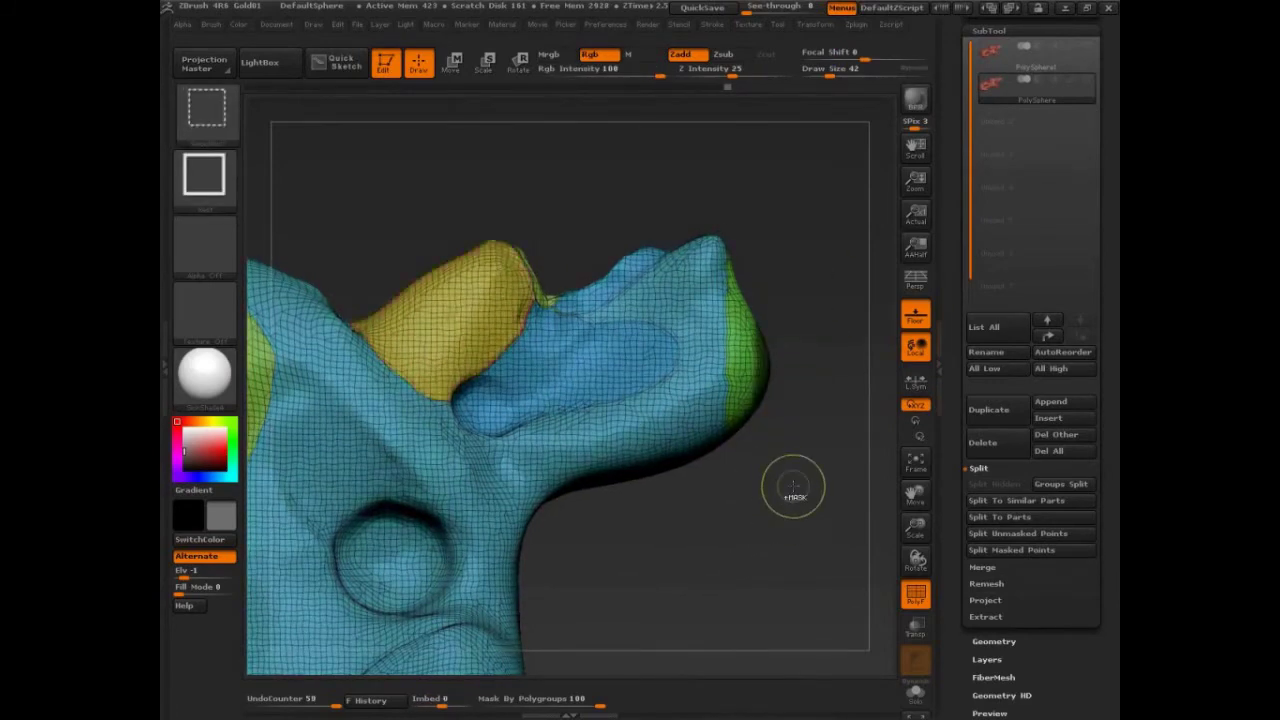
mouse_move(793, 487)
mouse_down()
mouse_move(796, 463)
mouse_move(835, 432)
mouse_move(807, 414)
mouse_move(858, 402)
mouse_up()
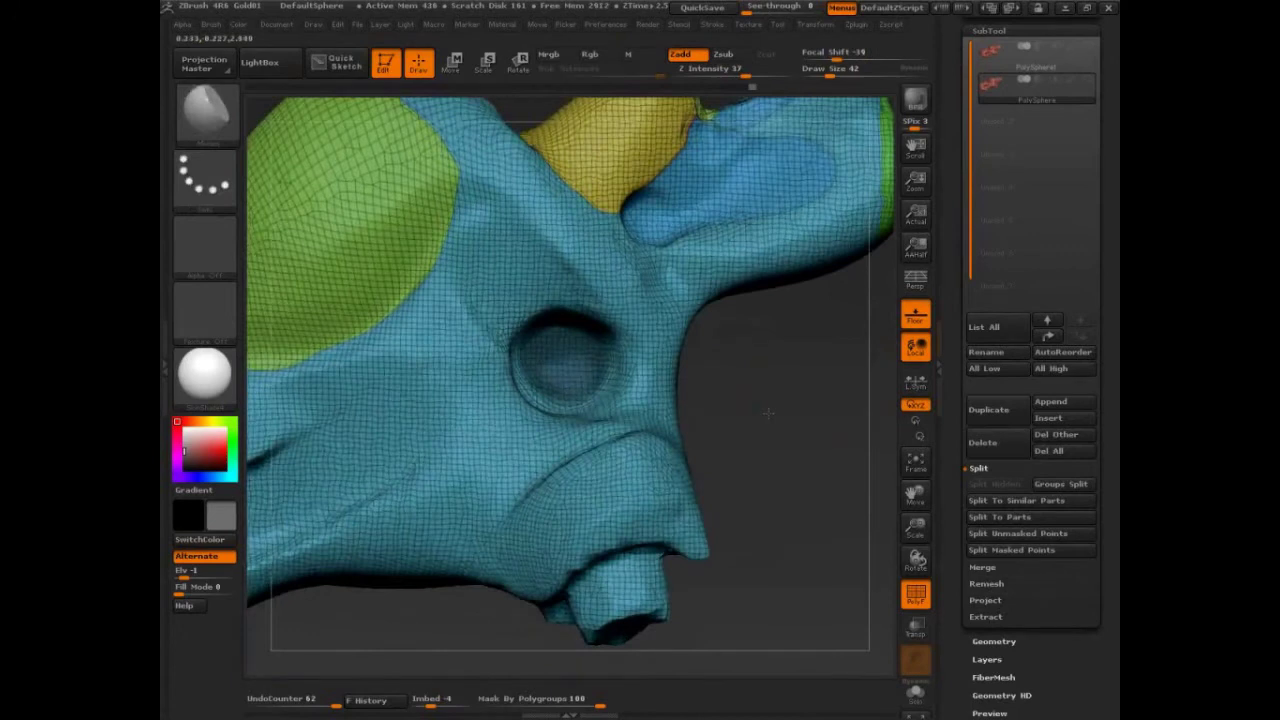
mouse_move(768, 412)
mouse_down()
mouse_move(741, 343)
mouse_move(754, 387)
mouse_move(802, 384)
mouse_move(827, 350)
mouse_up()
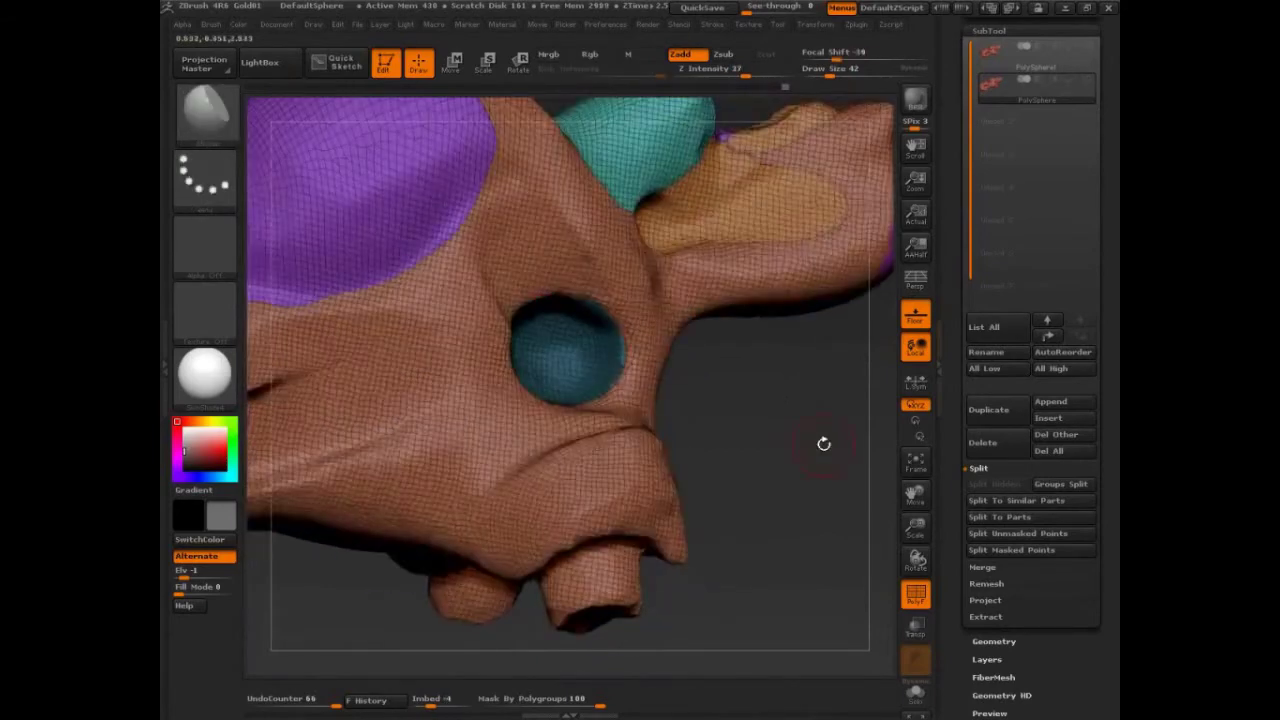
- Isolate the main polygroup, mask the strip between the cranium and the eye, show all parts, and make it a polygroup
mouse_move(824, 443)
mouse_down()
mouse_move(808, 463)
mouse_move(774, 432)
mouse_move(796, 399)
mouse_up()
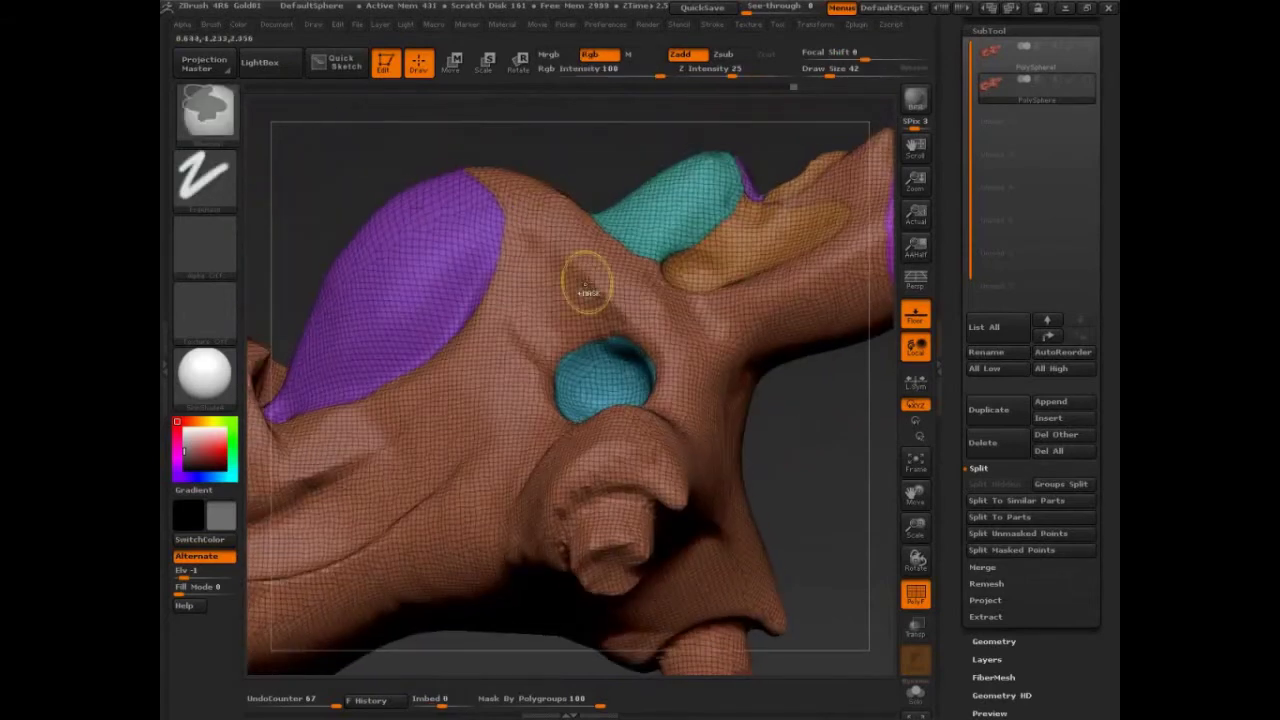
ctrl+shift+click(552, 305)
mouse_move(538, 322)
ctrl+mouse_down()
mouse_move(512, 294)
mouse_move(516, 264)
mouse_move(594, 326)
mouse_move(522, 244)
mouse_move(596, 308)
ctrl+mouse_up()
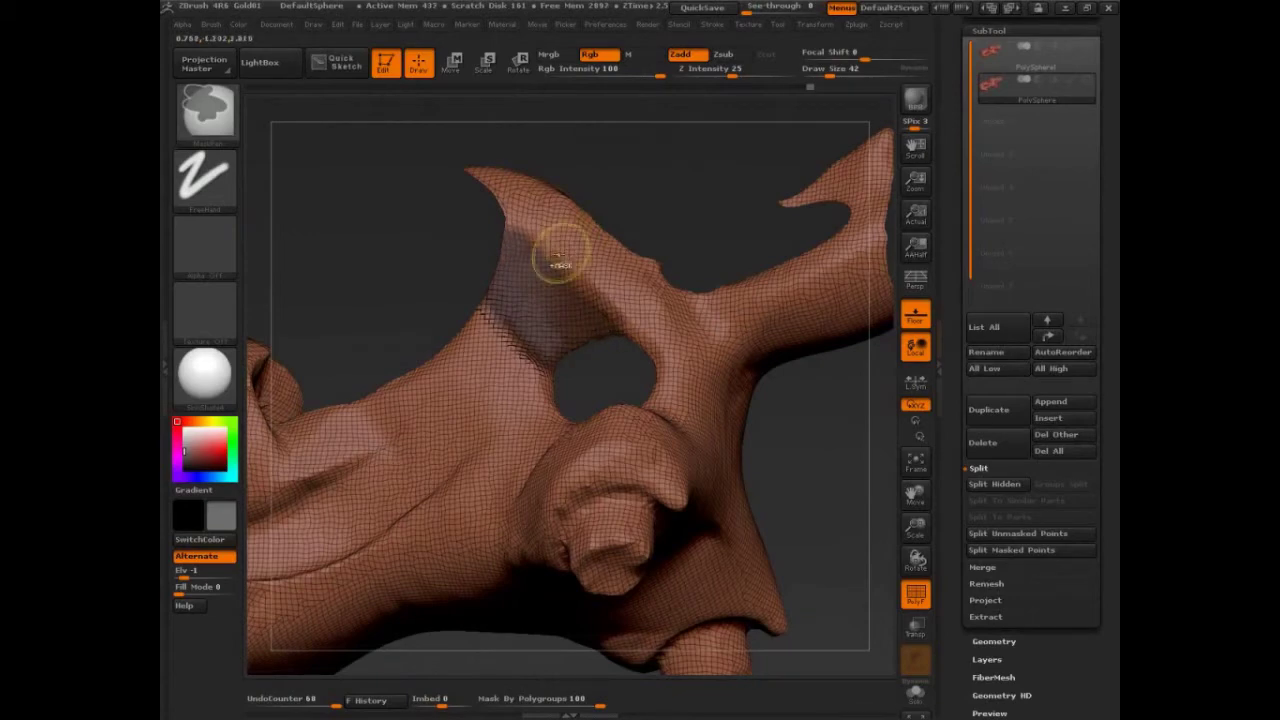
ctrl+shift+click(680, 190)
ctrl+shift+click(699, 170)
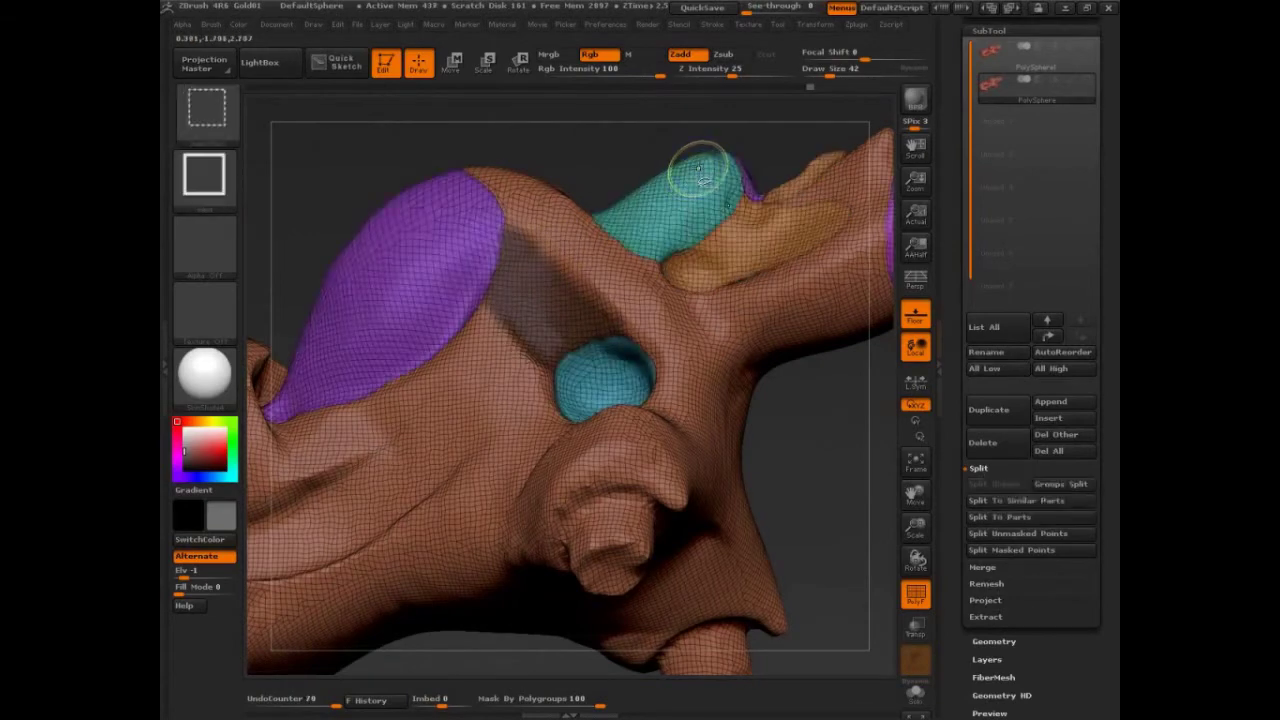
key(ctrl+w)
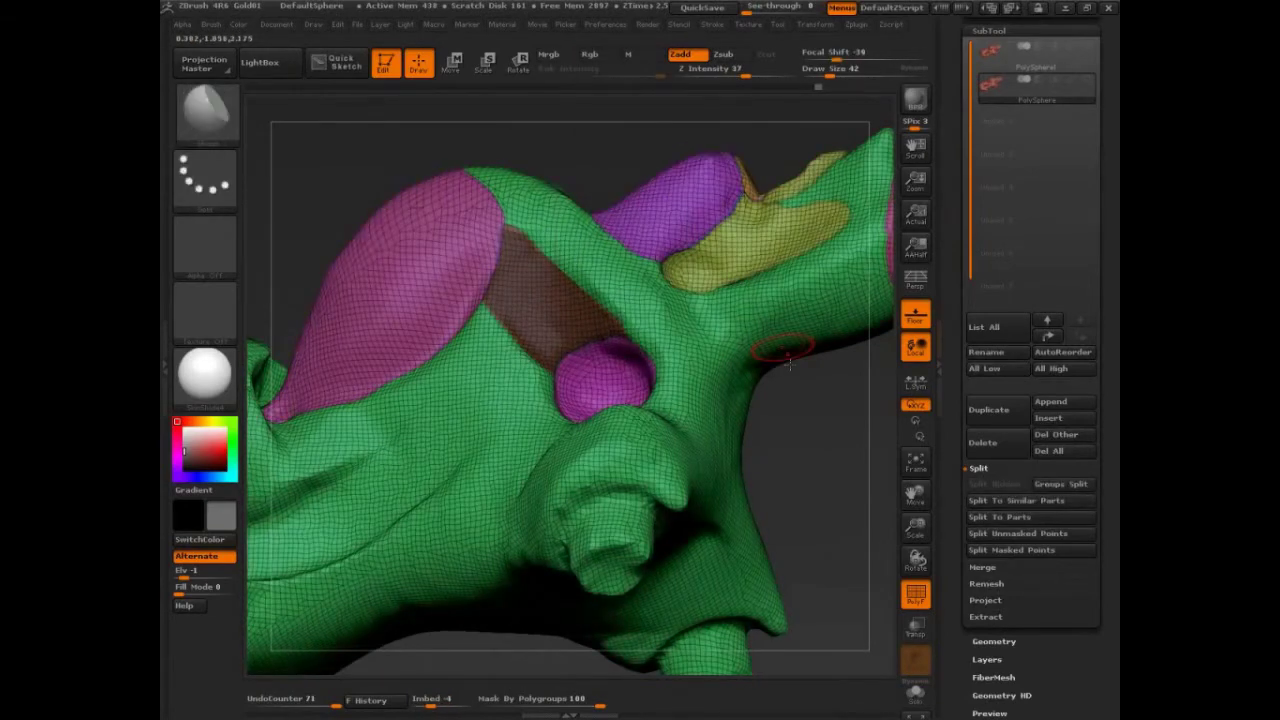
- Collapse the SubTool and Geometry sections of the tool settings
drag(788, 365, 829, 485)
key(shift+d)
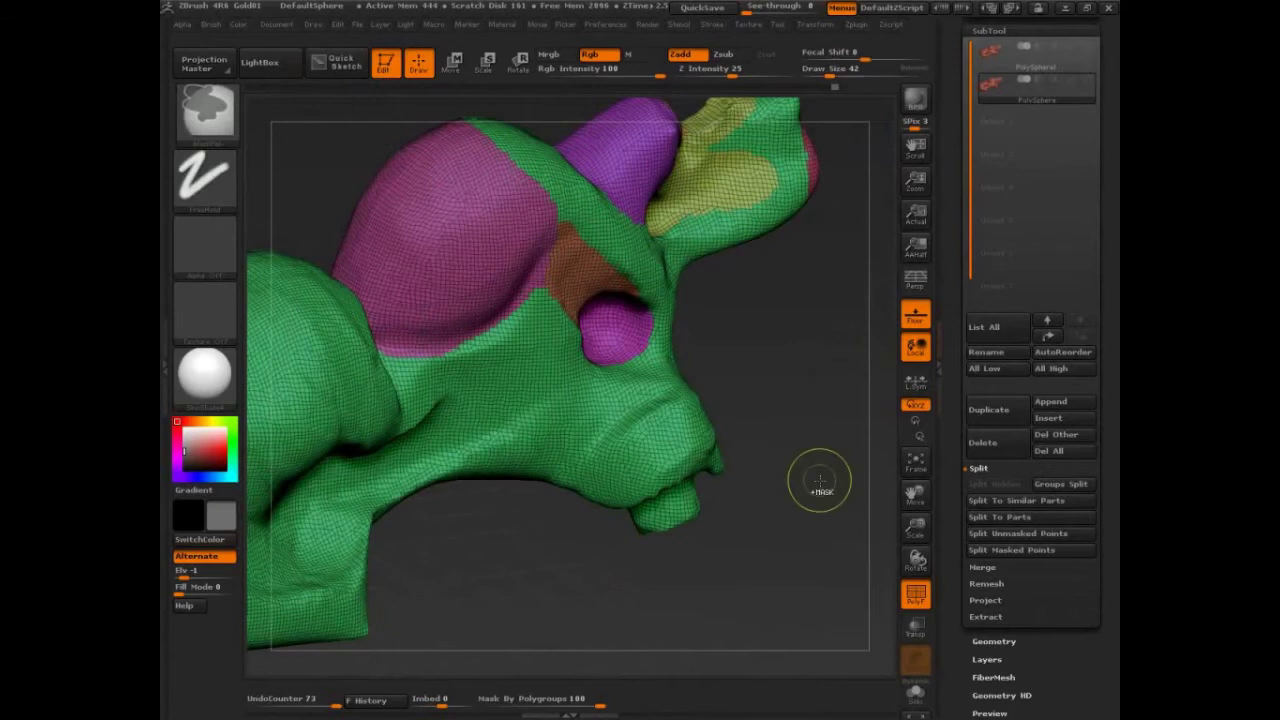
click(994, 641)
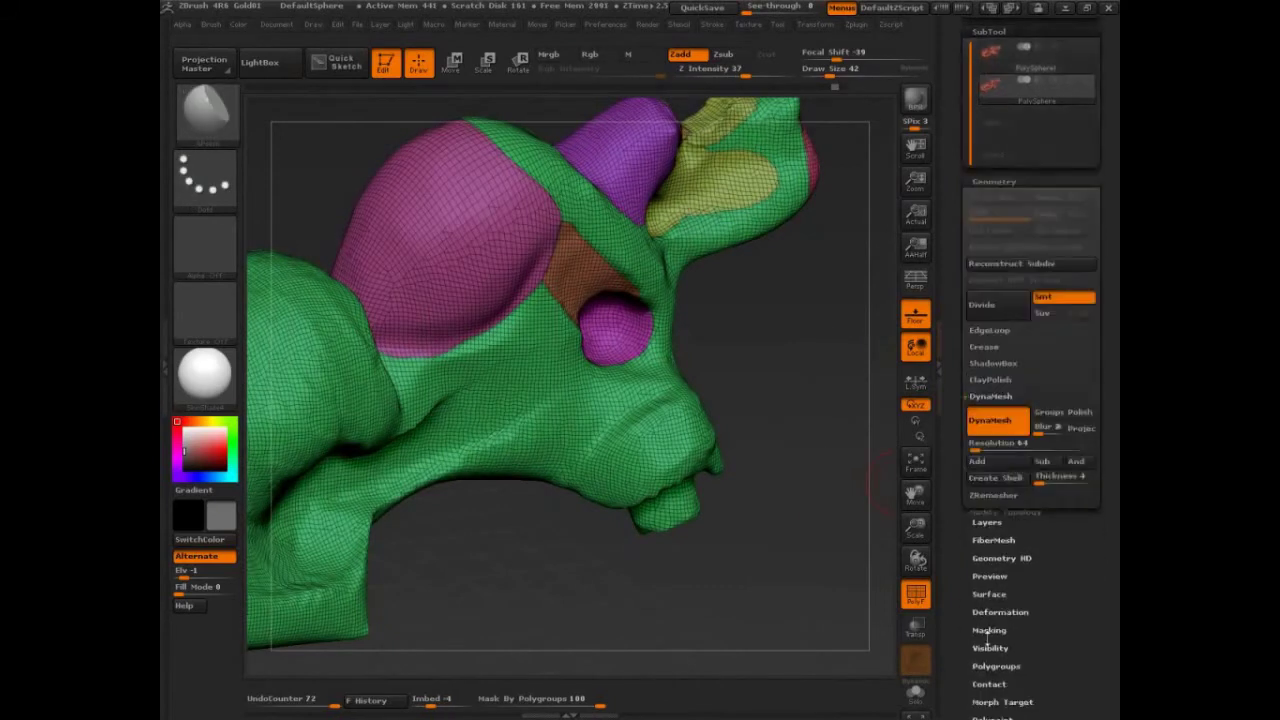
click(996, 50)
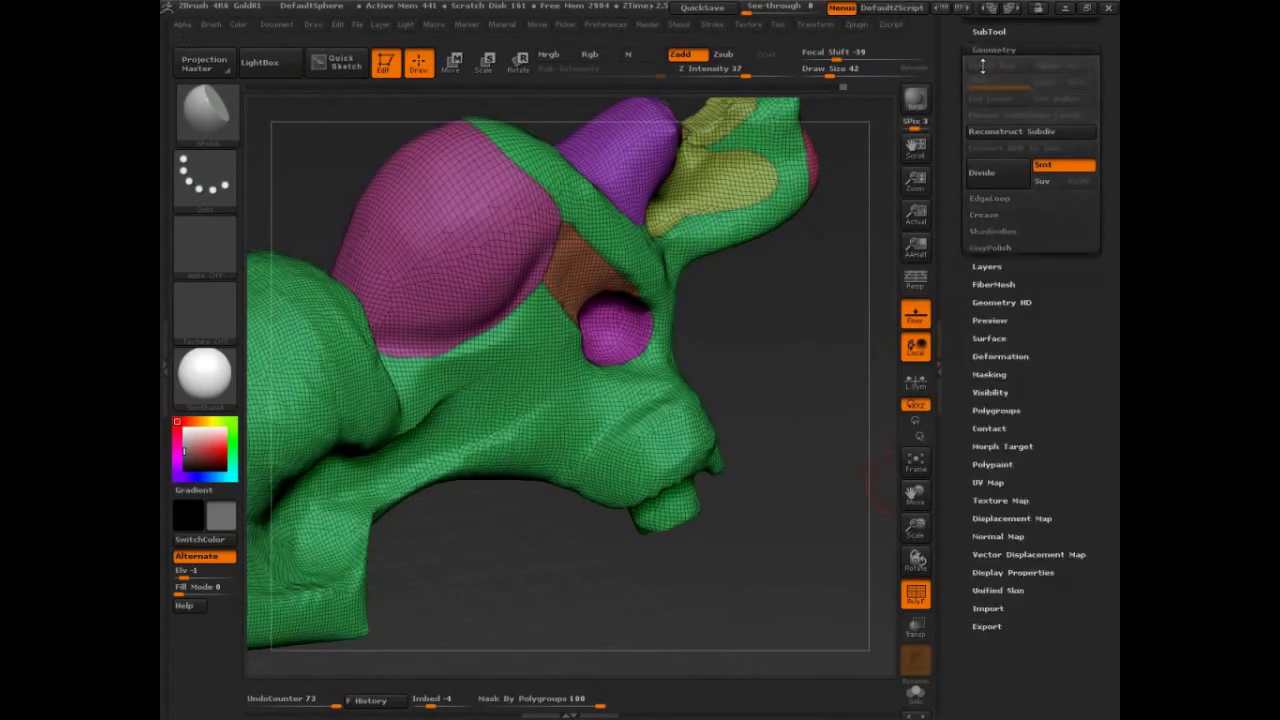
mouse_move(820, 391)
mouse_down()
mouse_move(815, 378)
mouse_move(834, 402)
mouse_up()
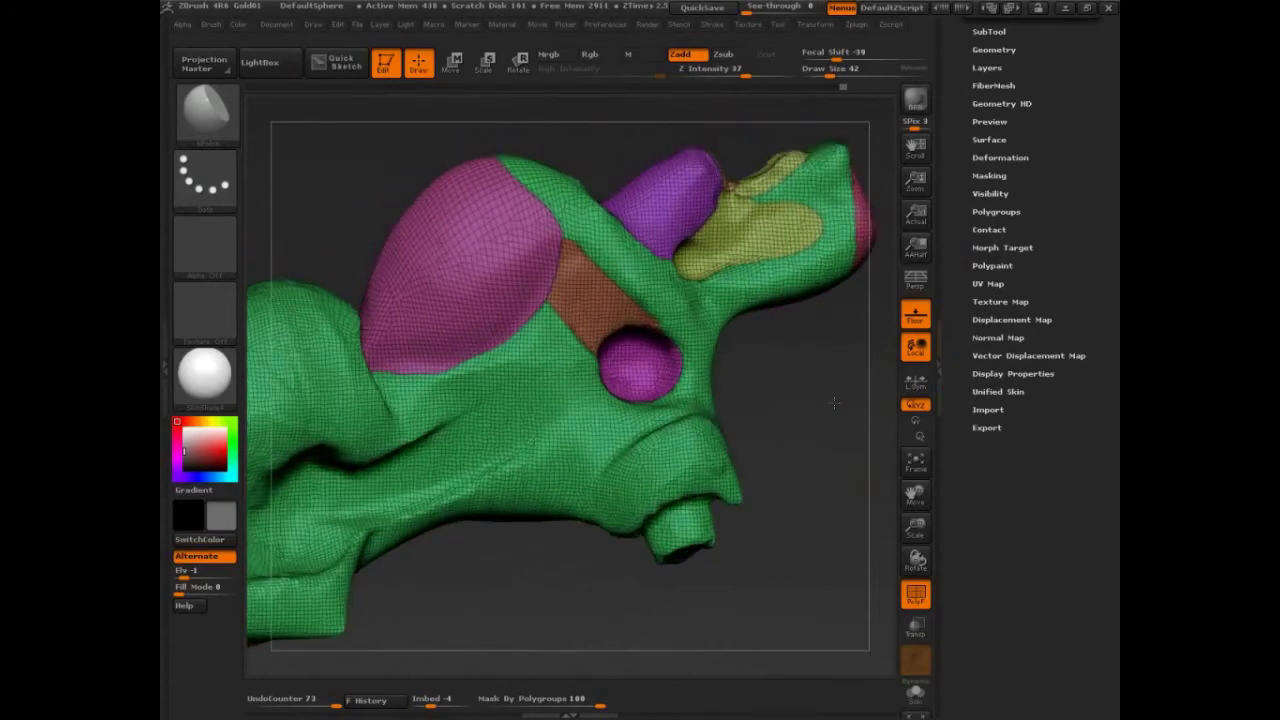
- Choose the SliceCirc brush and slice a circular polygroup into the hollow on the side of the rear skull
ctrl+shift+click(205, 110)
click(507, 193)
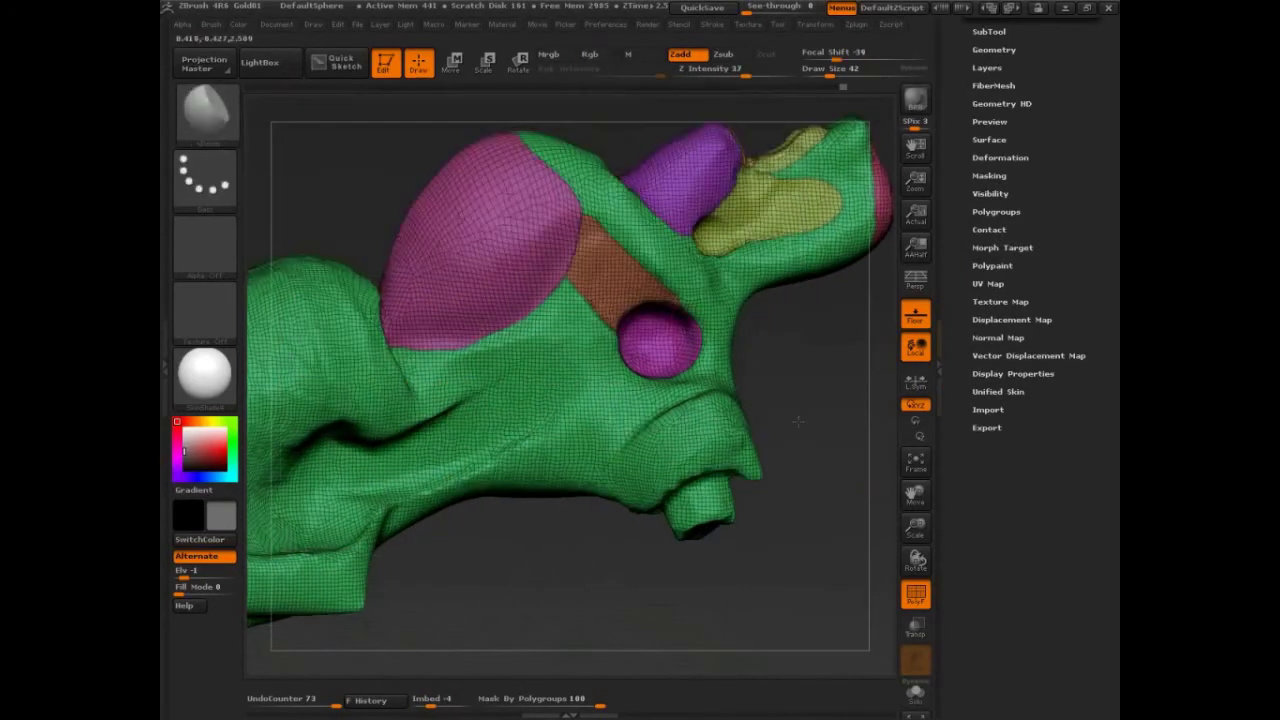
drag(798, 421, 775, 527)
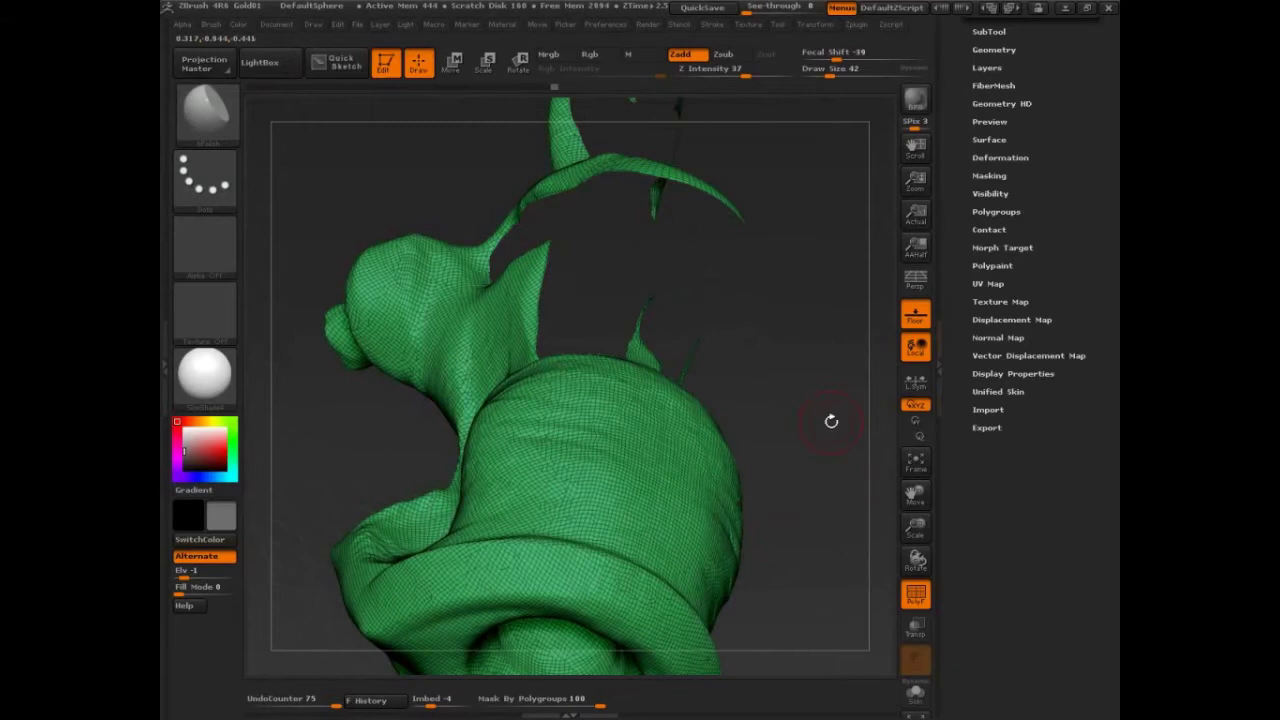
mouse_move(831, 421)
mouse_down()
mouse_move(810, 530)
mouse_move(955, 489)
mouse_up()
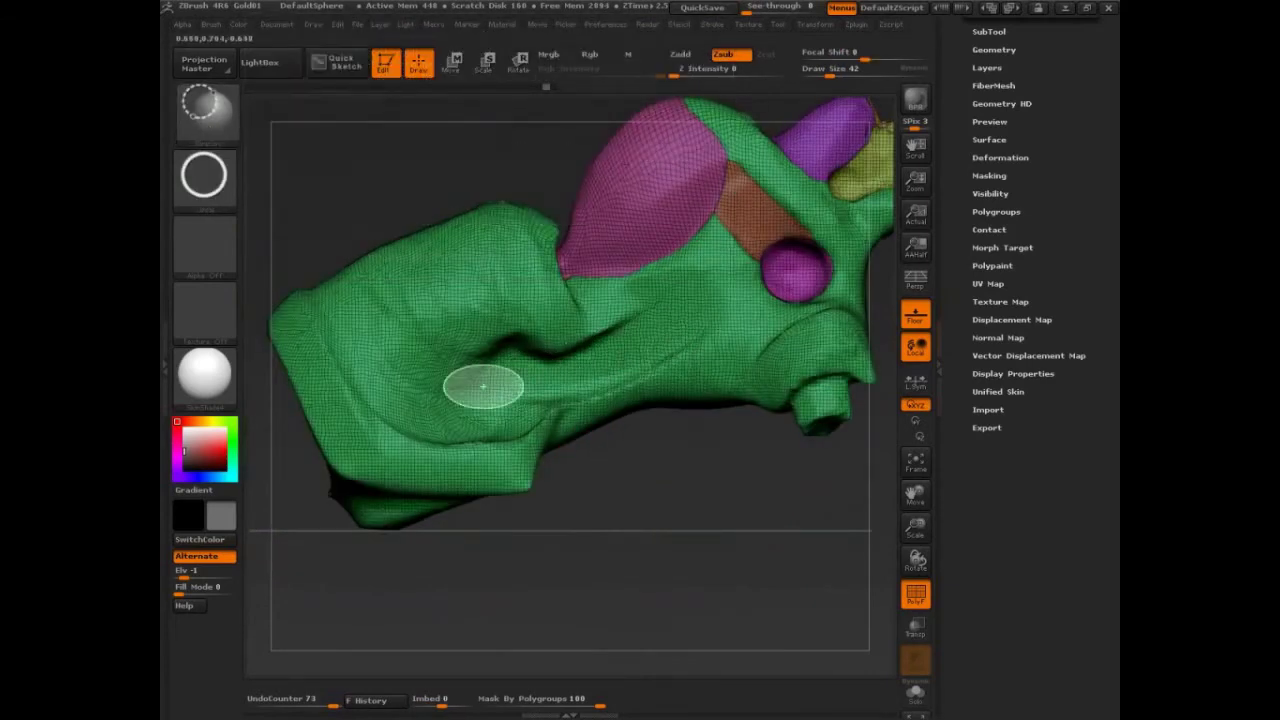
mouse_move(547, 419)
ctrl+shift+mouse_down()
mouse_move(535, 439)
mouse_move(554, 431)
mouse_move(547, 439)
ctrl+shift+mouse_up()
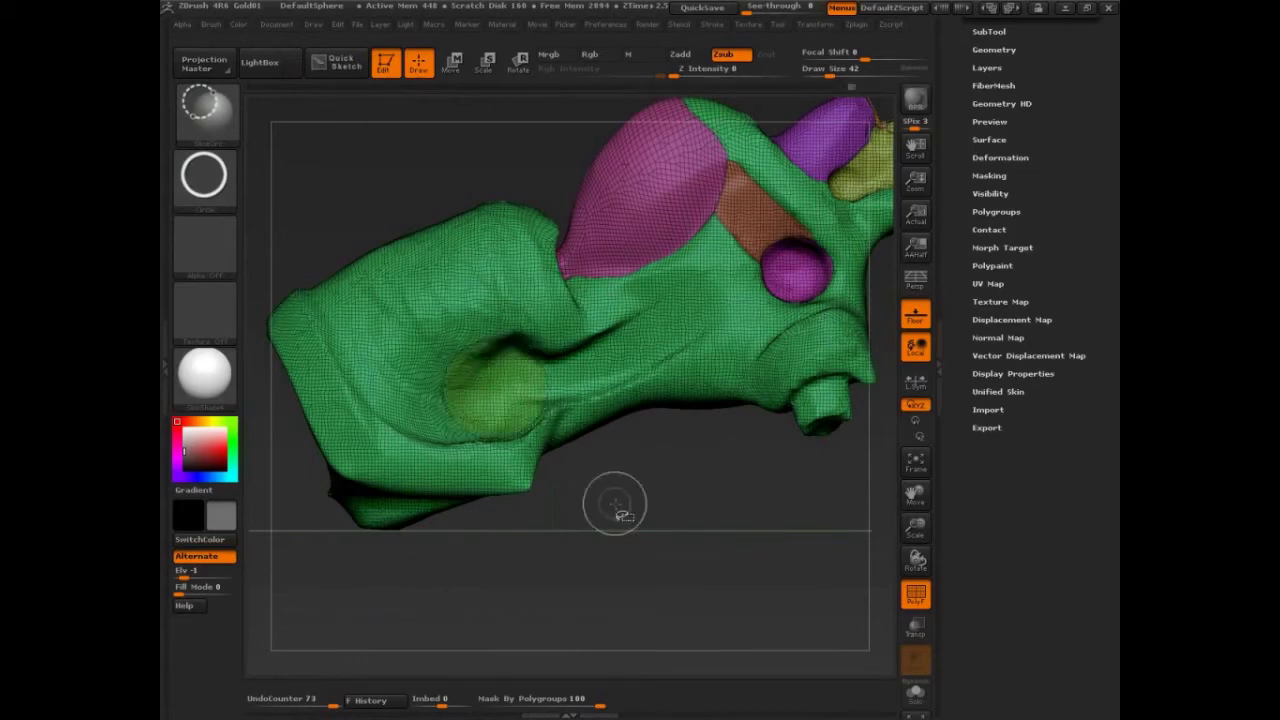
- Isolate the main polygroup, slice a circle around the round opening at the back of the head, and show all parts
mouse_move(632, 515)
mouse_down()
mouse_move(749, 514)
mouse_move(707, 503)
mouse_move(767, 484)
mouse_move(707, 446)
mouse_move(762, 511)
mouse_move(757, 470)
mouse_up()
ctrl+shift+click(661, 467)
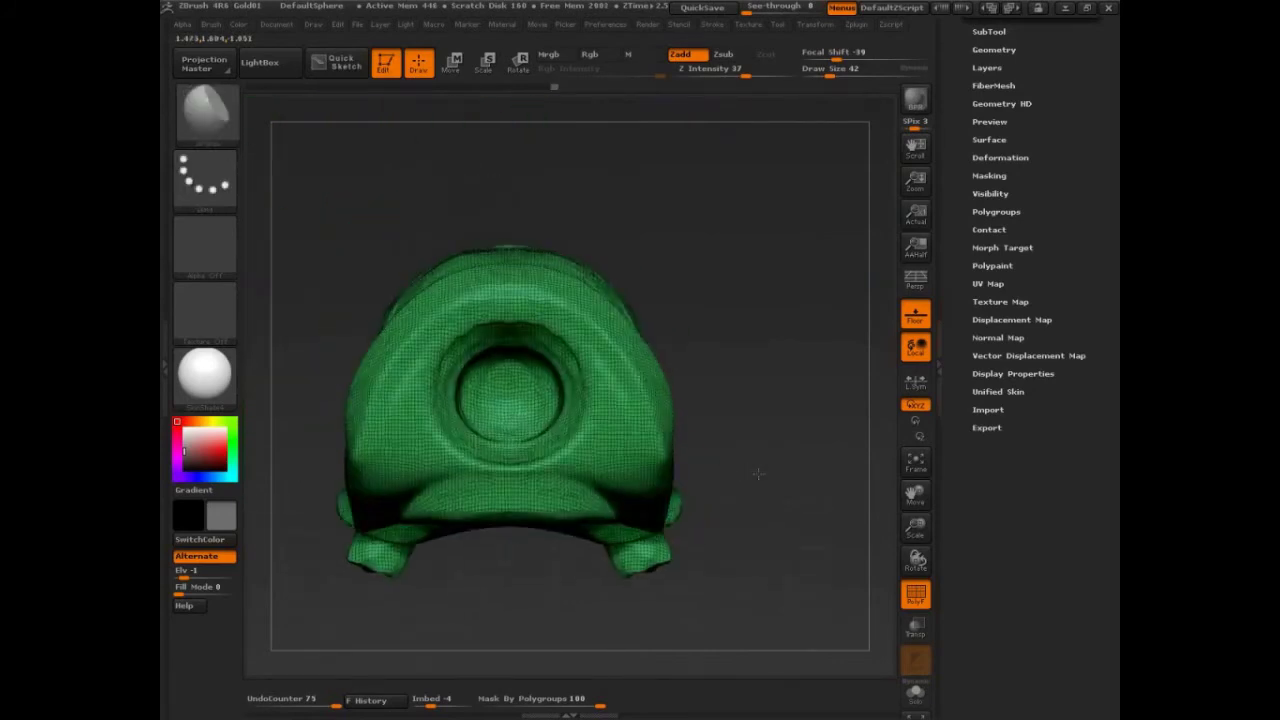
mouse_move(464, 349)
ctrl+shift+mouse_down()
mouse_move(550, 428)
mouse_move(564, 425)
ctrl+shift+mouse_up()
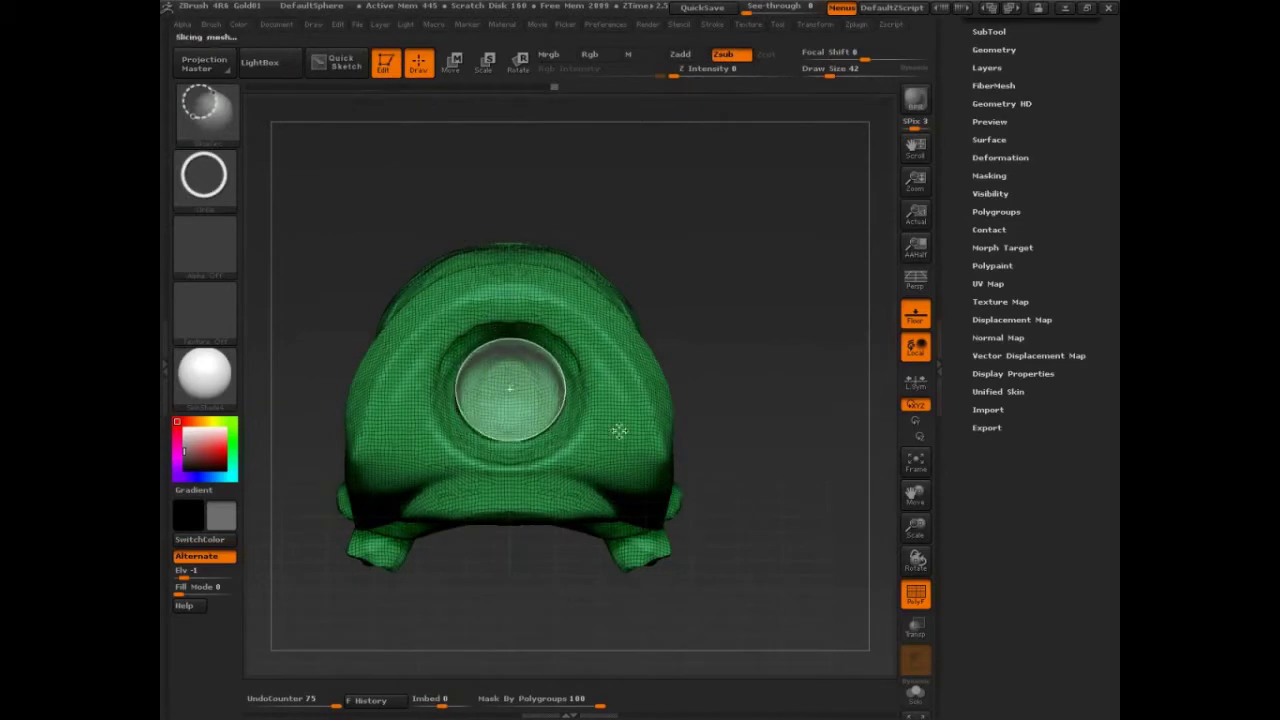
alt+drag(795, 467, 790, 440)
drag(790, 440, 817, 420)
ctrl+shift+click(771, 466)
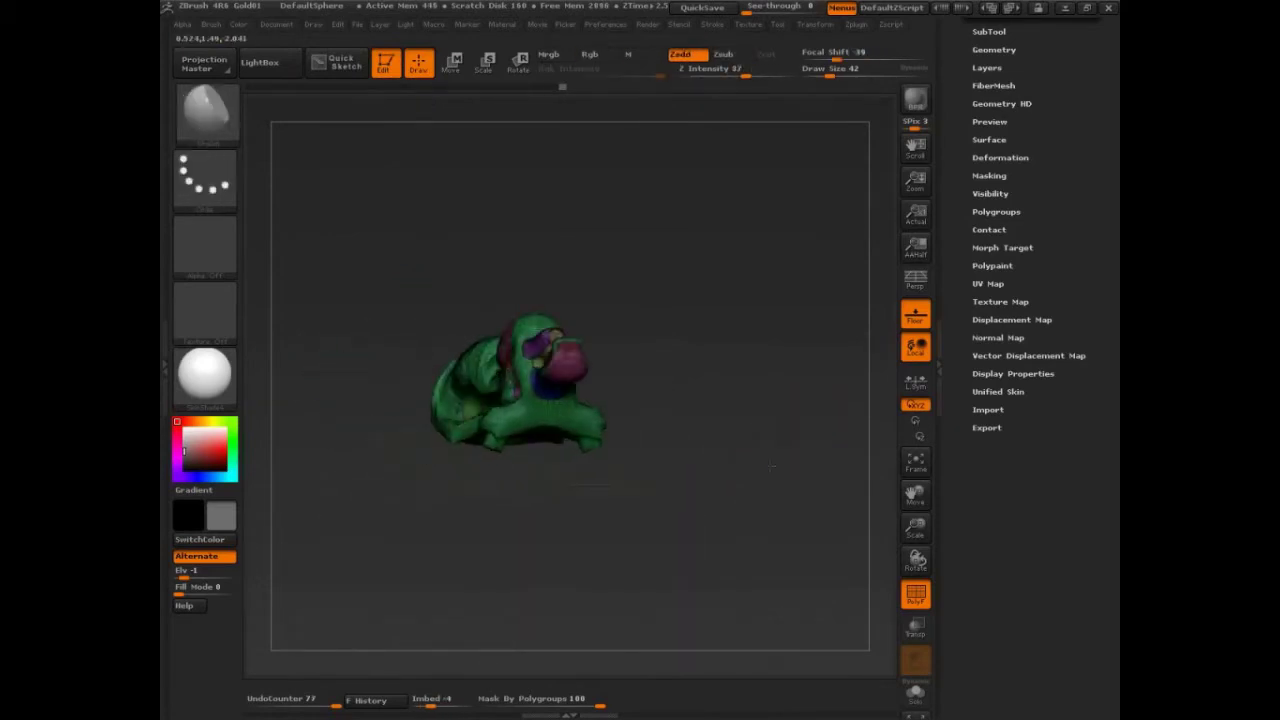
- From below, slice a circular polygroup through the round recess at the rear underside, undoing and repeating the cut
mouse_move(771, 466)
mouse_down()
mouse_move(806, 446)
mouse_move(805, 467)
mouse_move(789, 487)
mouse_move(781, 430)
mouse_up()
key(shift+f)
key(shift+f)
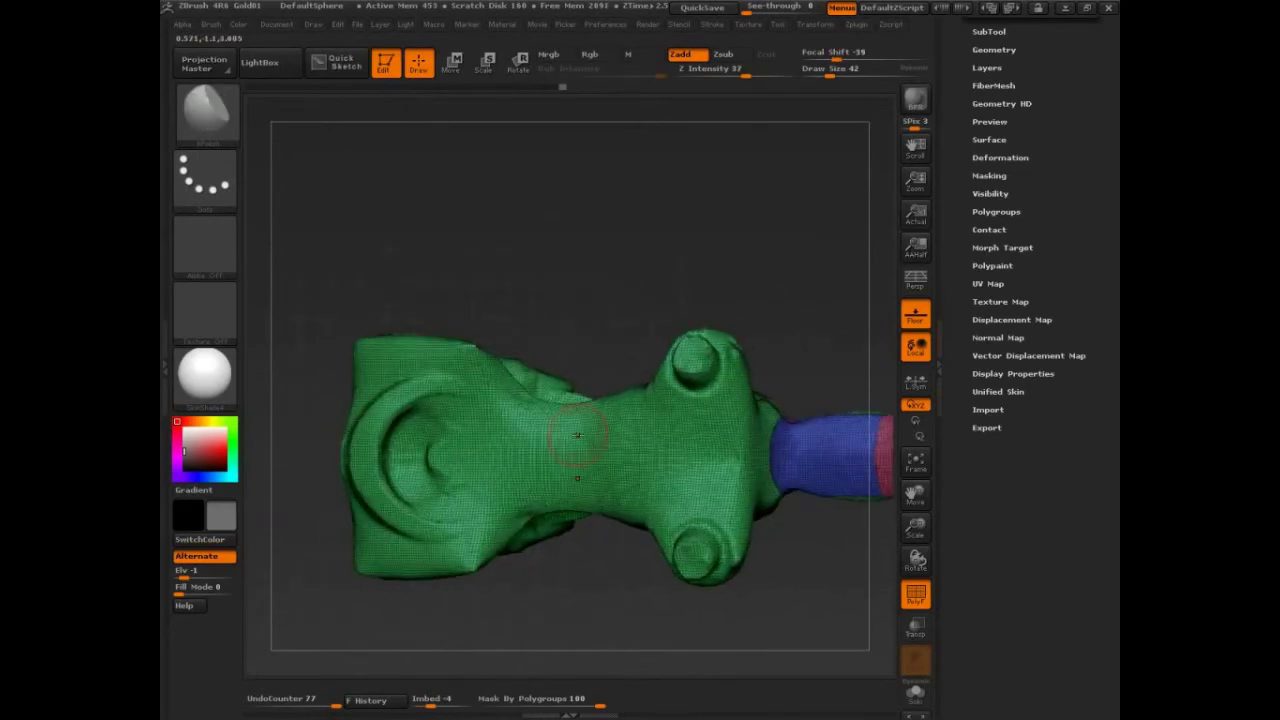
ctrl+shift+drag(432, 447, 500, 517)
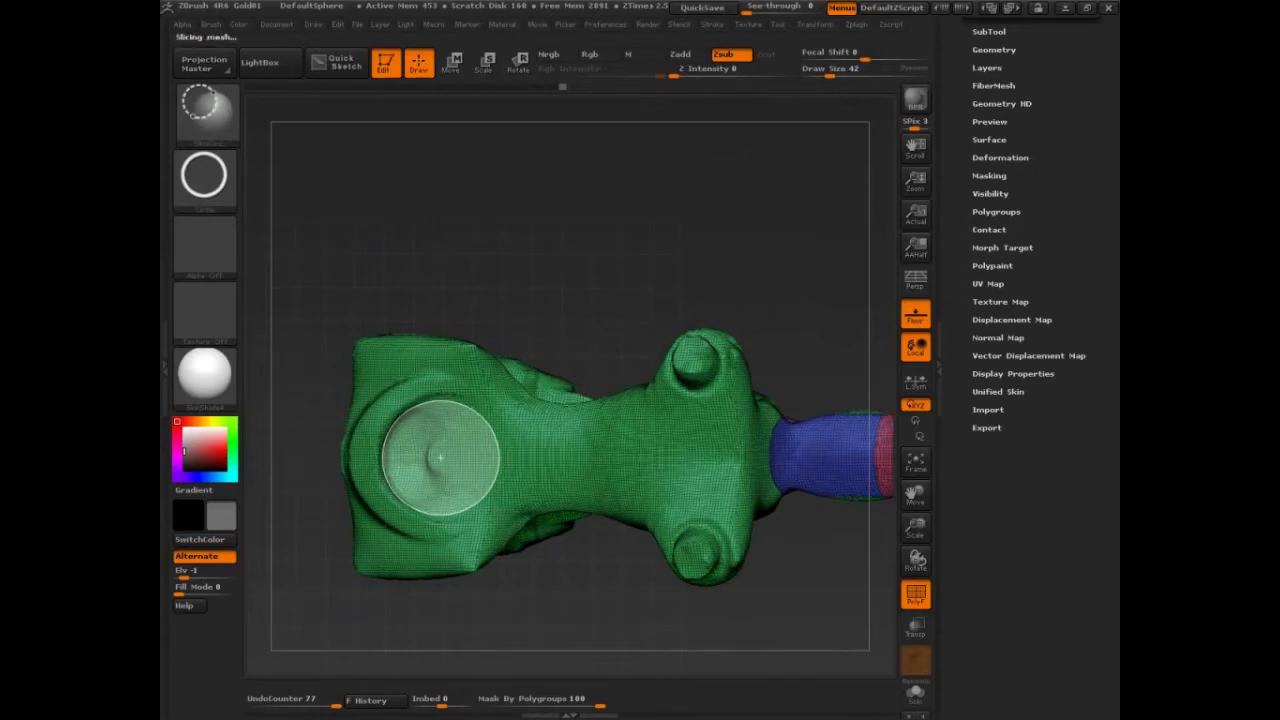
key(ctrl+z)
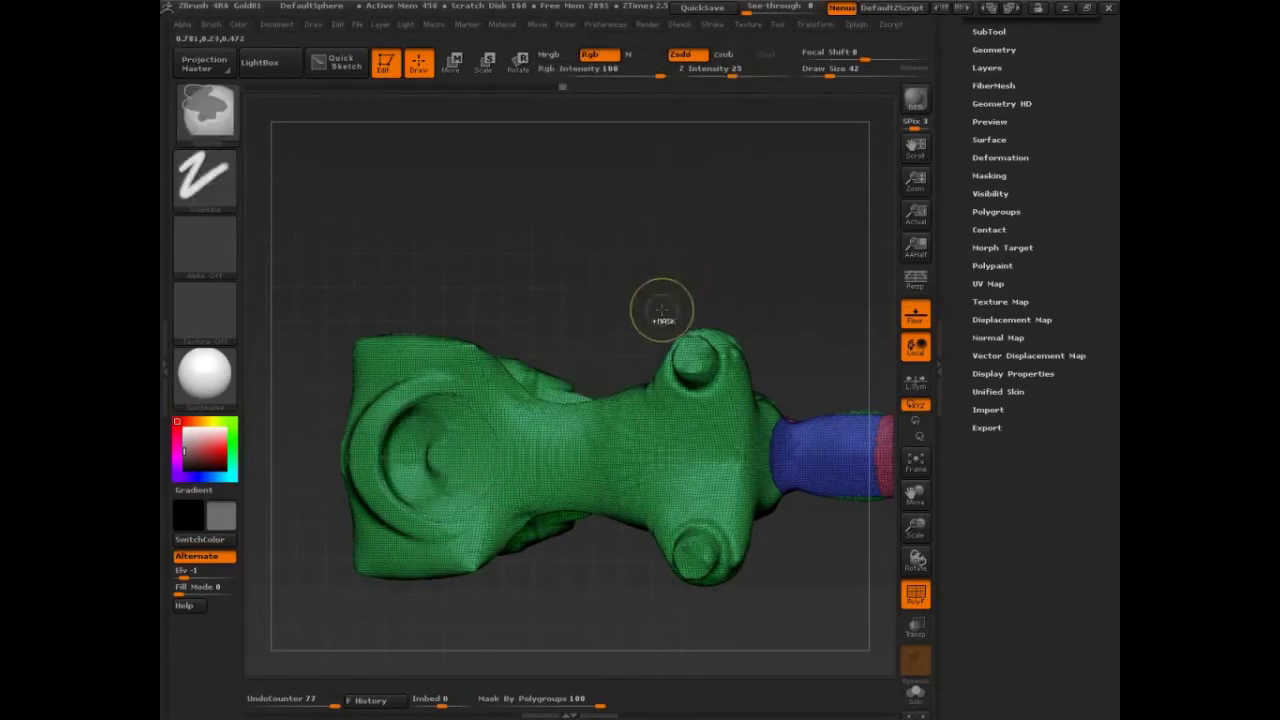
mouse_move(438, 460)
ctrl+shift+mouse_down()
mouse_move(495, 499)
mouse_move(495, 521)
ctrl+shift+mouse_up()
key(ctrl+shift+z)
mouse_move(657, 243)
mouse_down()
mouse_move(656, 616)
mouse_move(631, 609)
mouse_move(671, 606)
mouse_up()
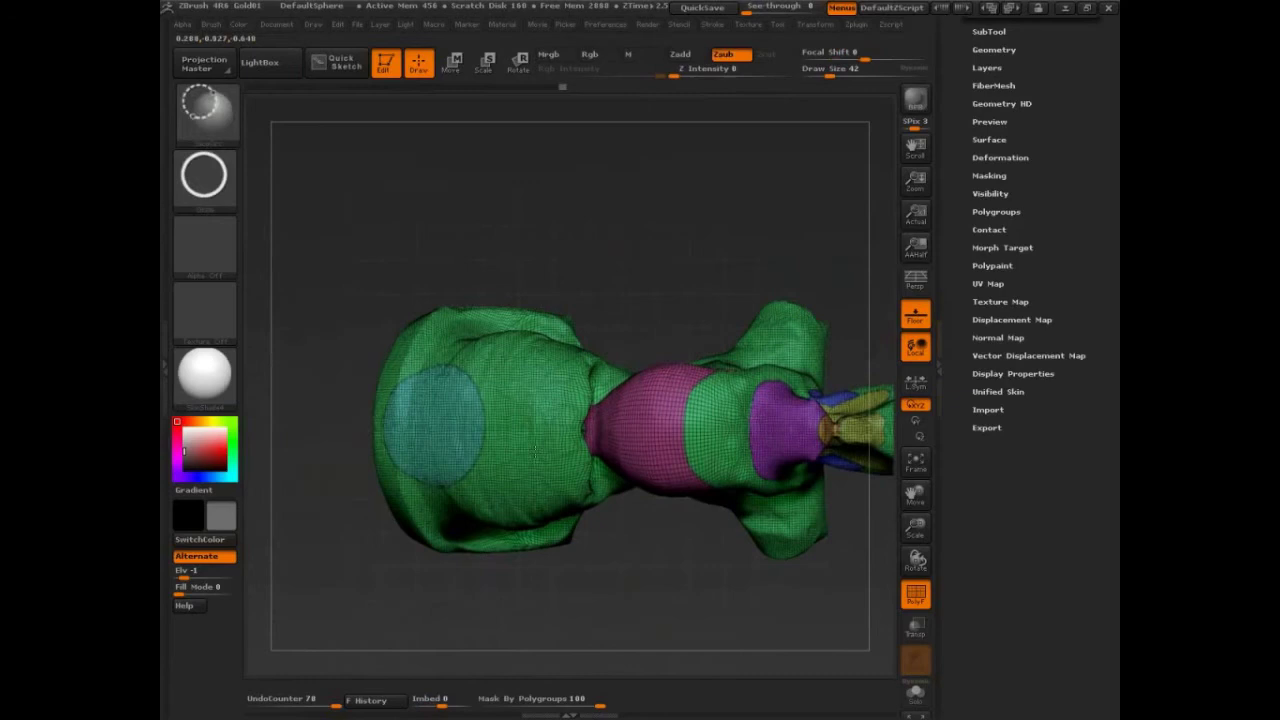
- With only the main polygroup visible, slice a long elliptical strip along the rear centre line, then show all parts
ctrl+shift+click(541, 417)
ctrl+shift+drag(541, 417, 642, 474)
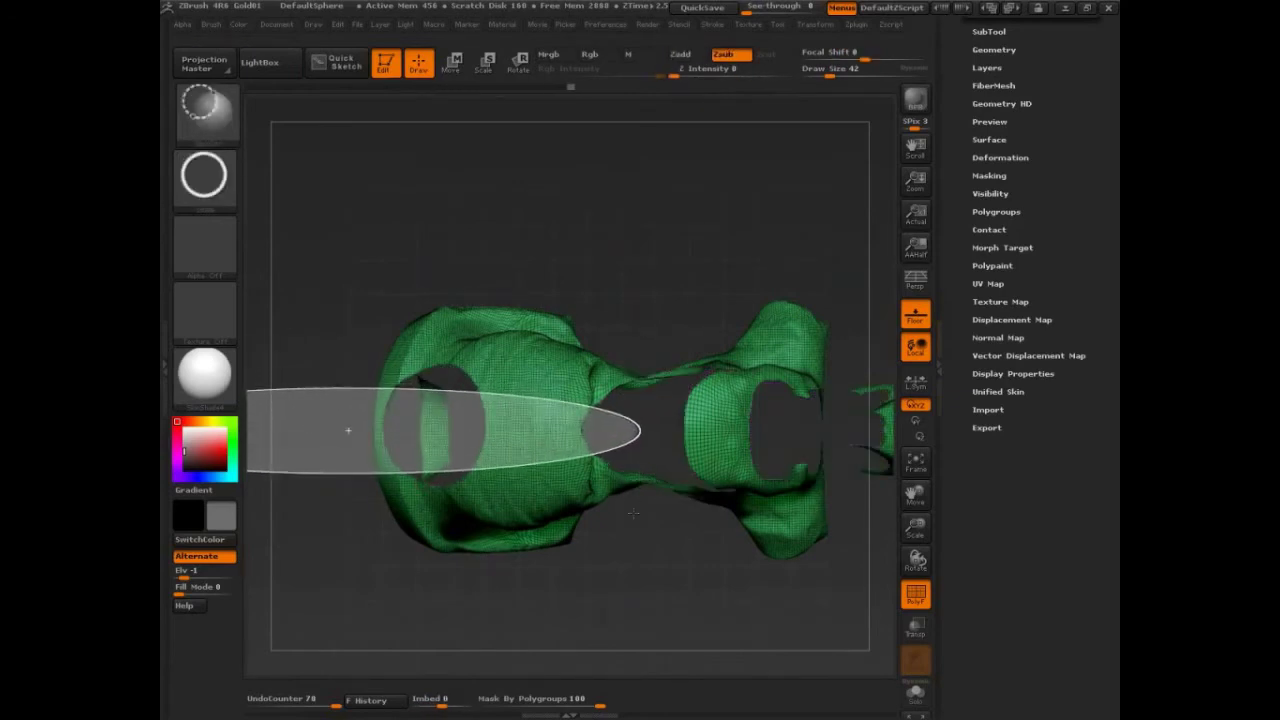
ctrl+shift+click(650, 592)
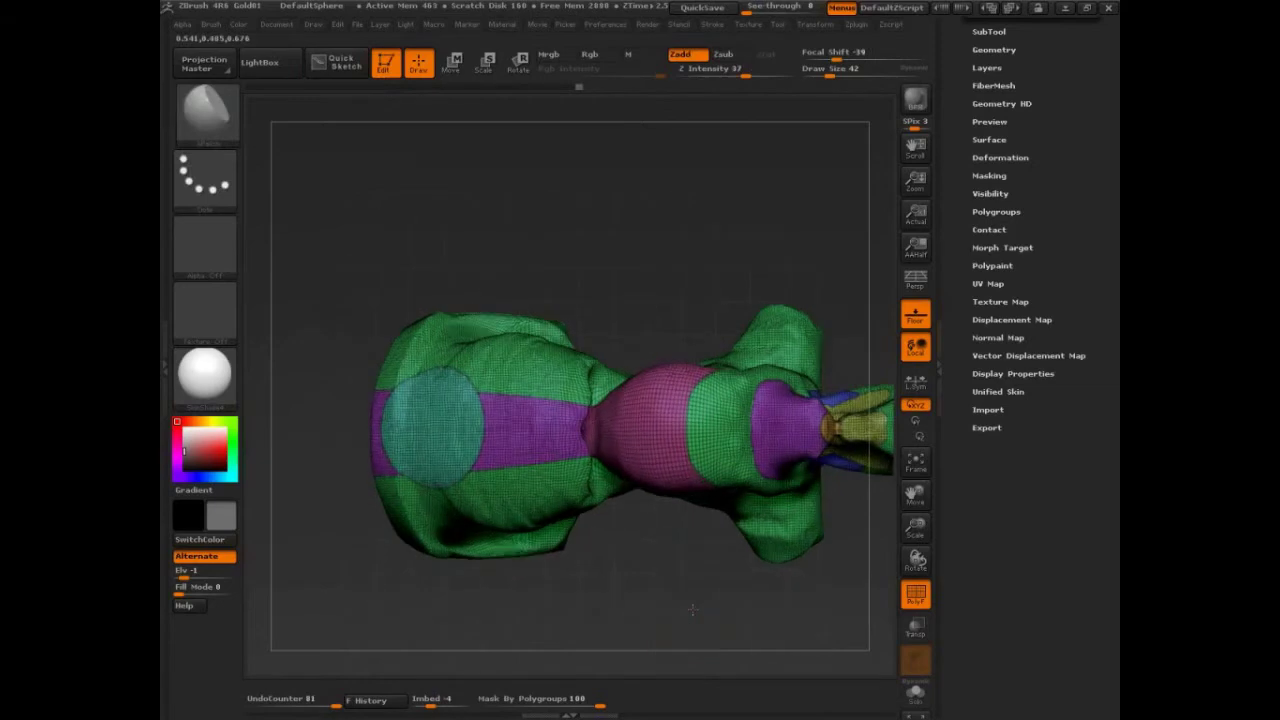
- Mask a curved tapering strip from beside the eye to the side circle, refine its edge, and turn it into a polygroup
drag(692, 609, 643, 243)
key(f)
drag(738, 586, 813, 533)
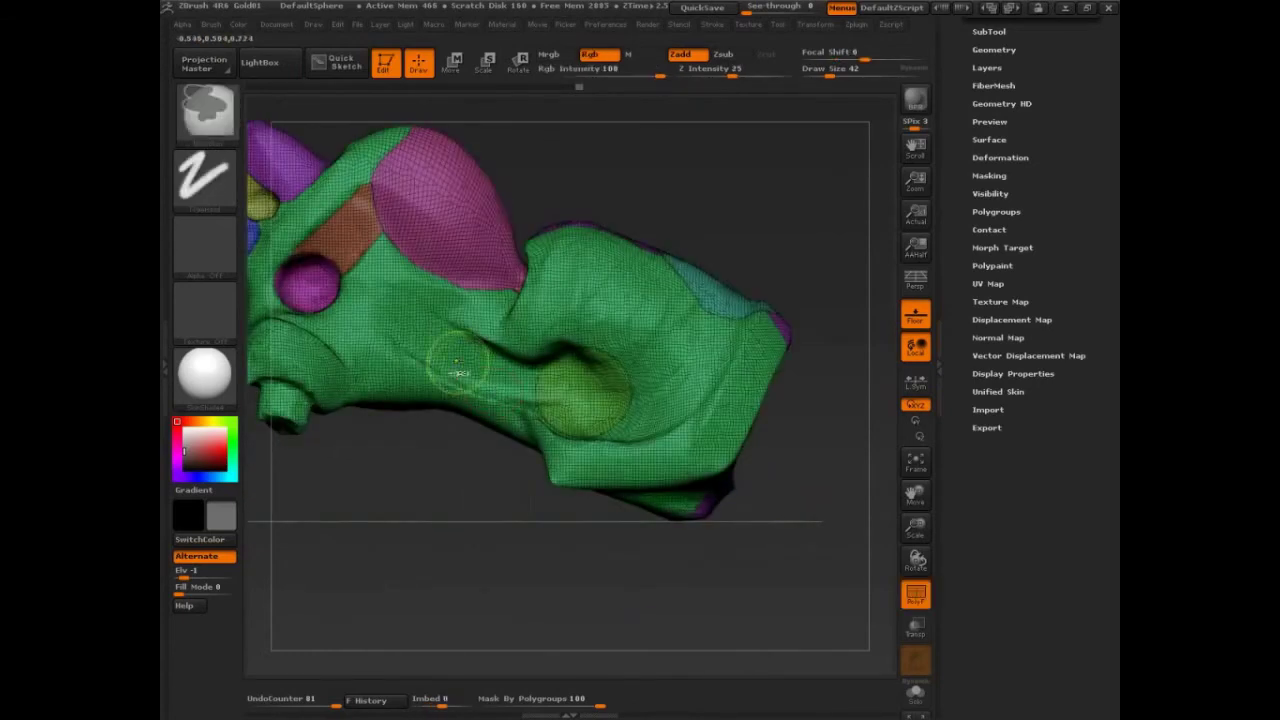
mouse_move(384, 266)
ctrl+mouse_down()
mouse_move(468, 360)
mouse_move(529, 388)
ctrl+mouse_up()
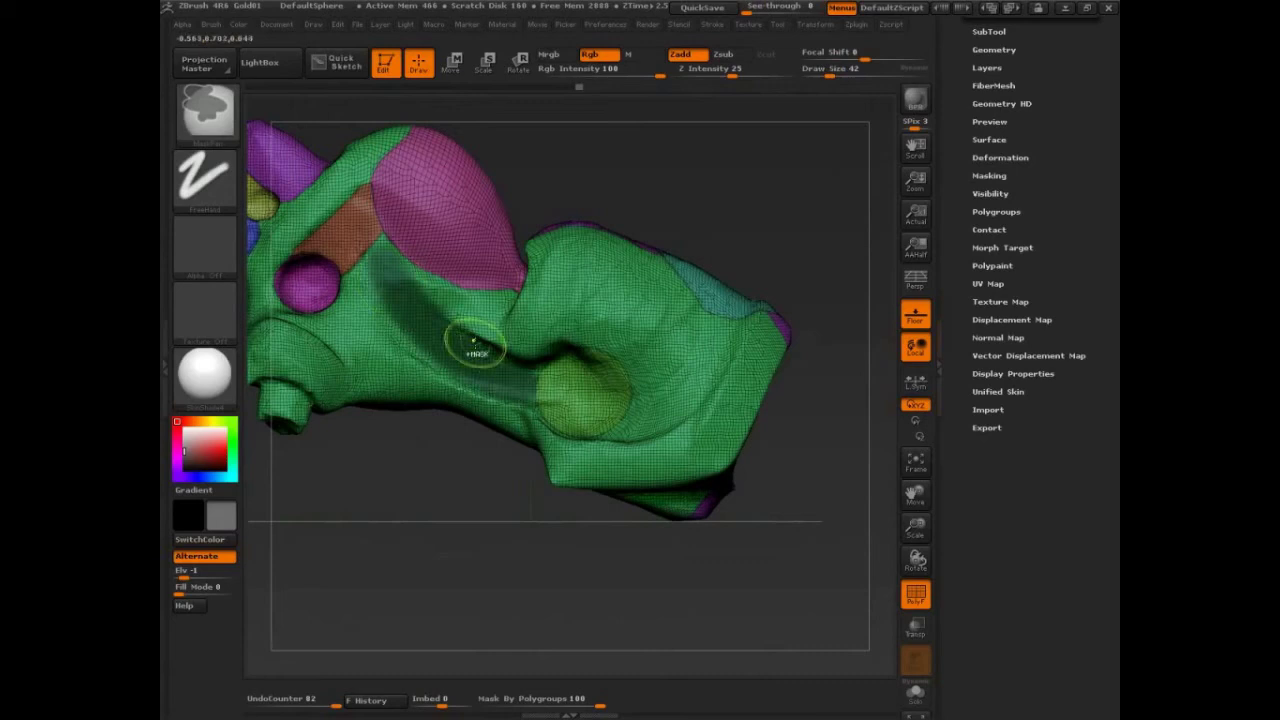
mouse_move(474, 343)
ctrl+mouse_down()
mouse_move(440, 318)
mouse_move(474, 360)
ctrl+mouse_up()
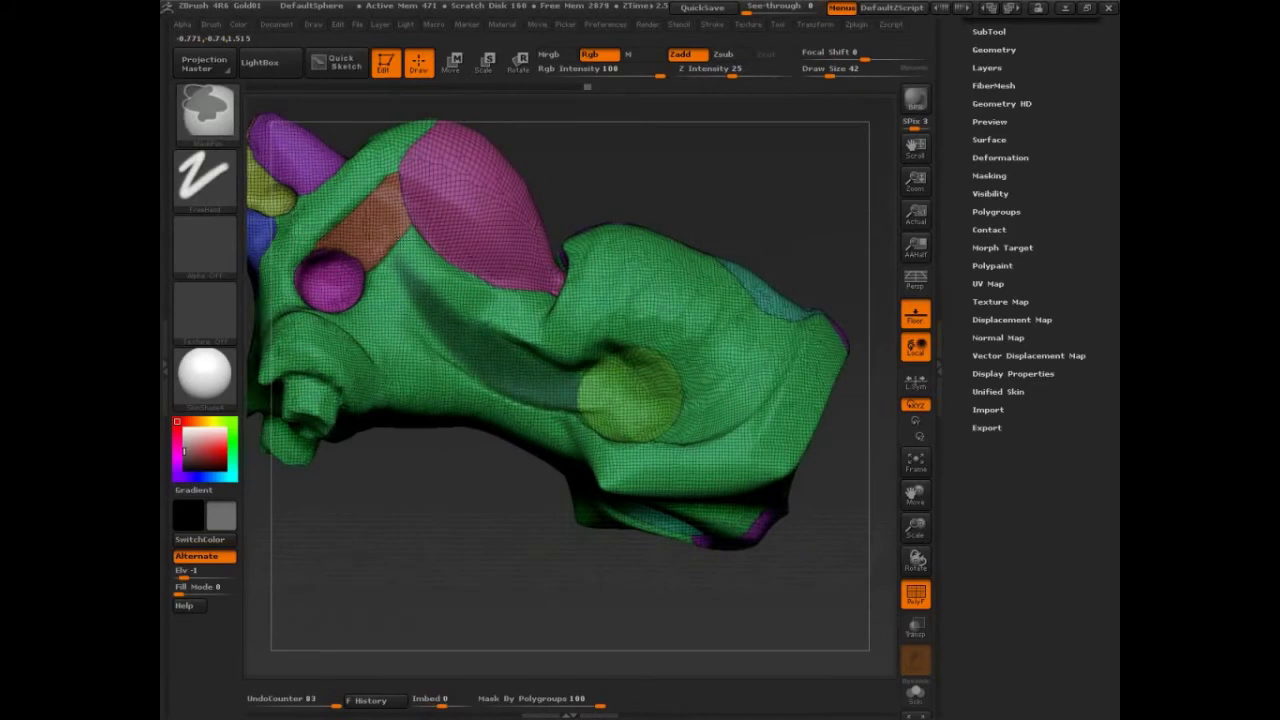
ctrl+drag(451, 294, 487, 299)
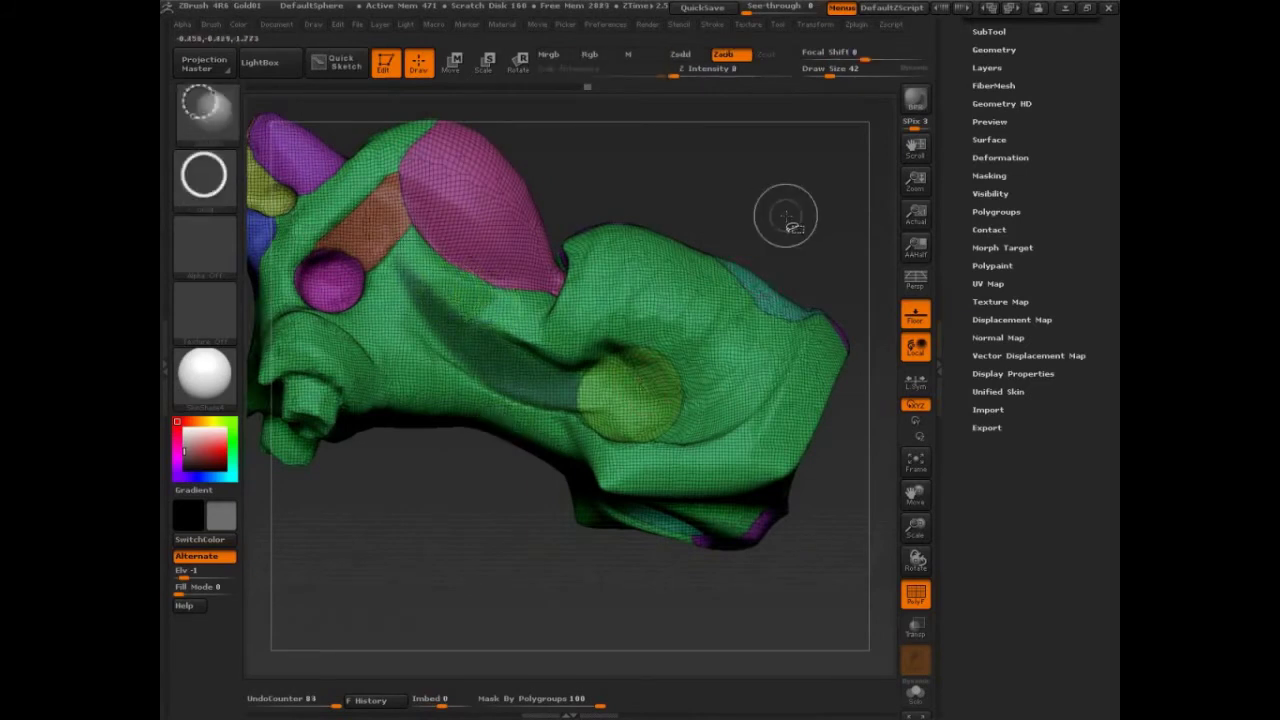
key(ctrl+w)
alt+drag(796, 182, 812, 170)
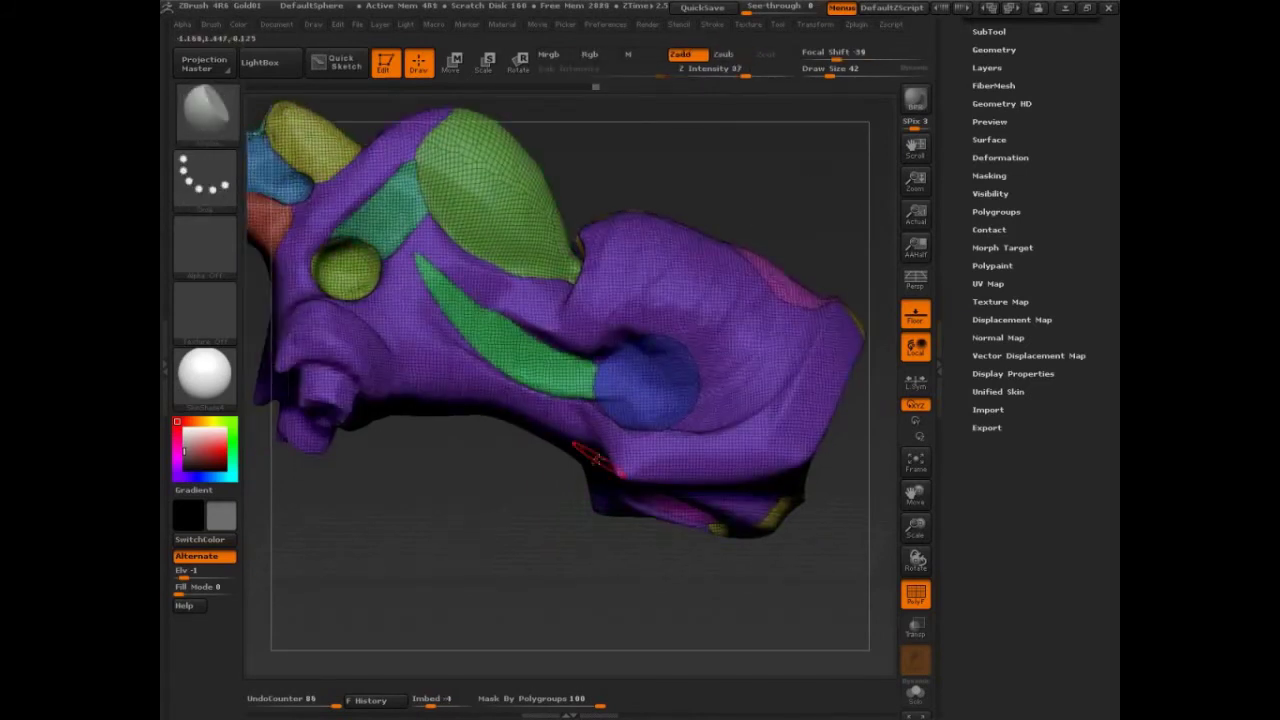
- Isolate the main polygroup, mask a band down the front edge of the rear bulge, show all parts, and make it a polygroup
drag(593, 457, 572, 618)
ctrl+shift+click(593, 298)
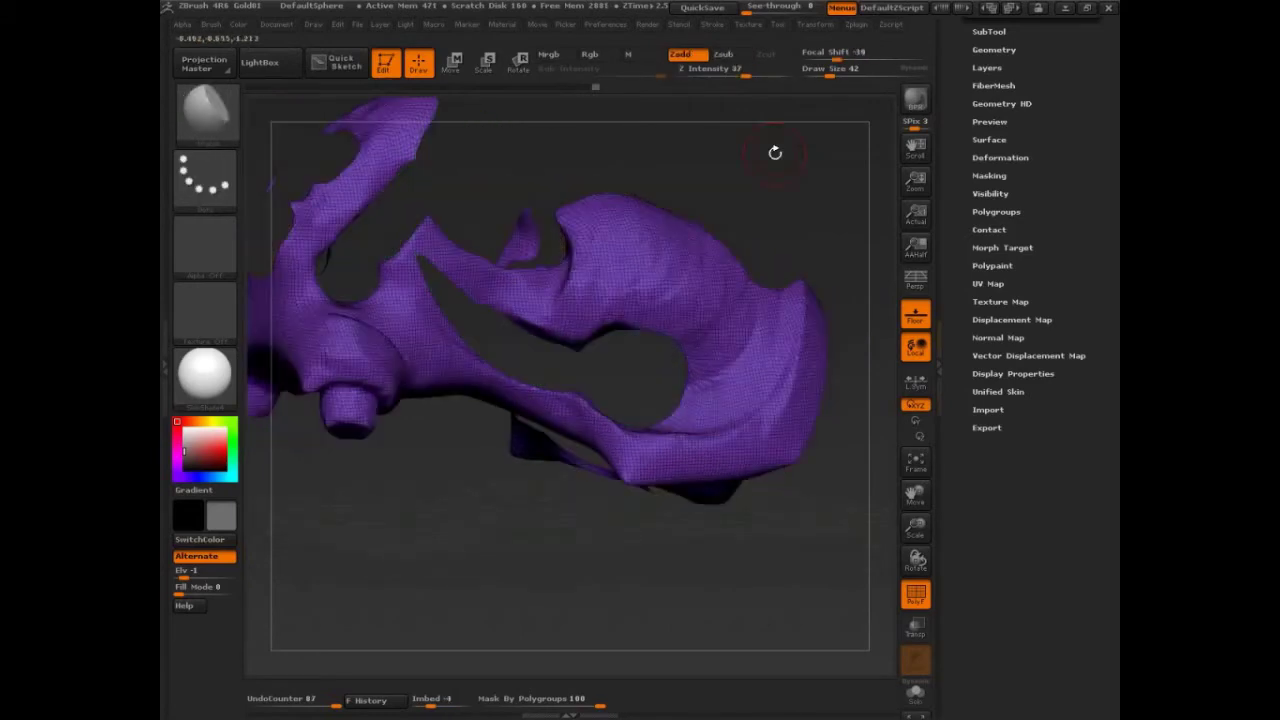
drag(774, 151, 768, 196)
mouse_move(601, 264)
ctrl+mouse_down()
mouse_move(568, 358)
mouse_move(572, 270)
mouse_move(593, 356)
ctrl+mouse_up()
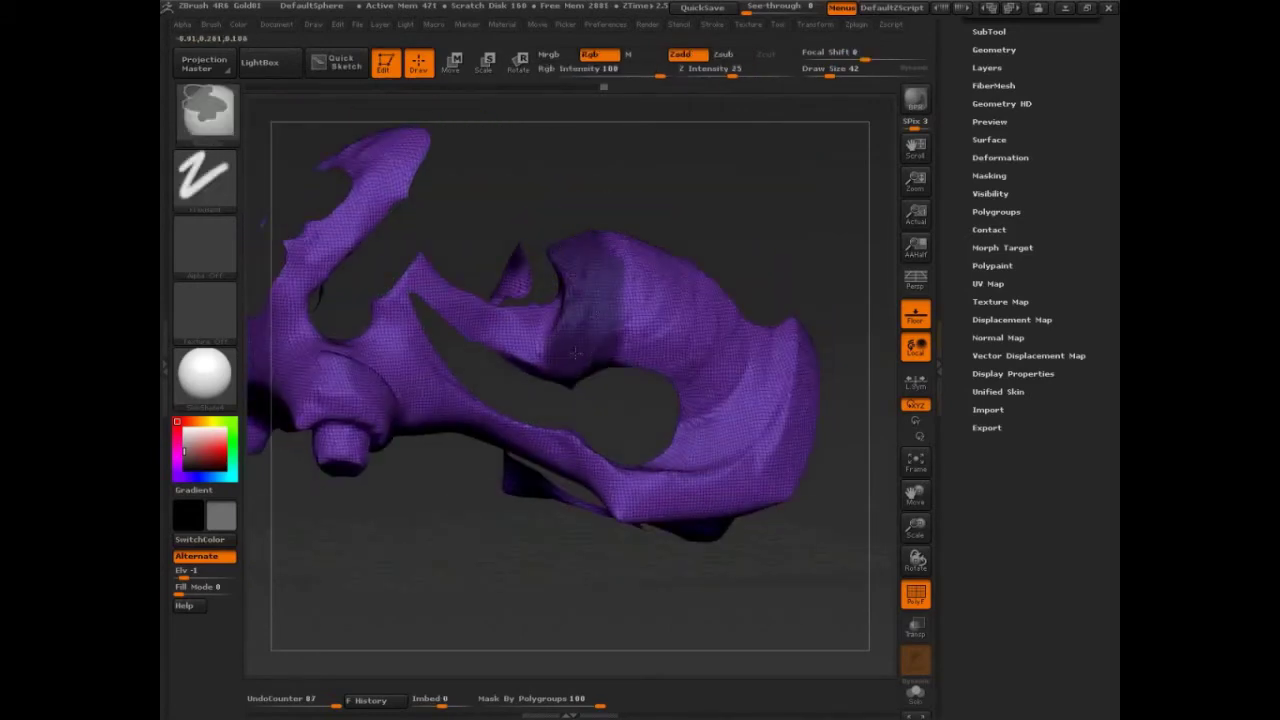
ctrl+shift+click(805, 200)
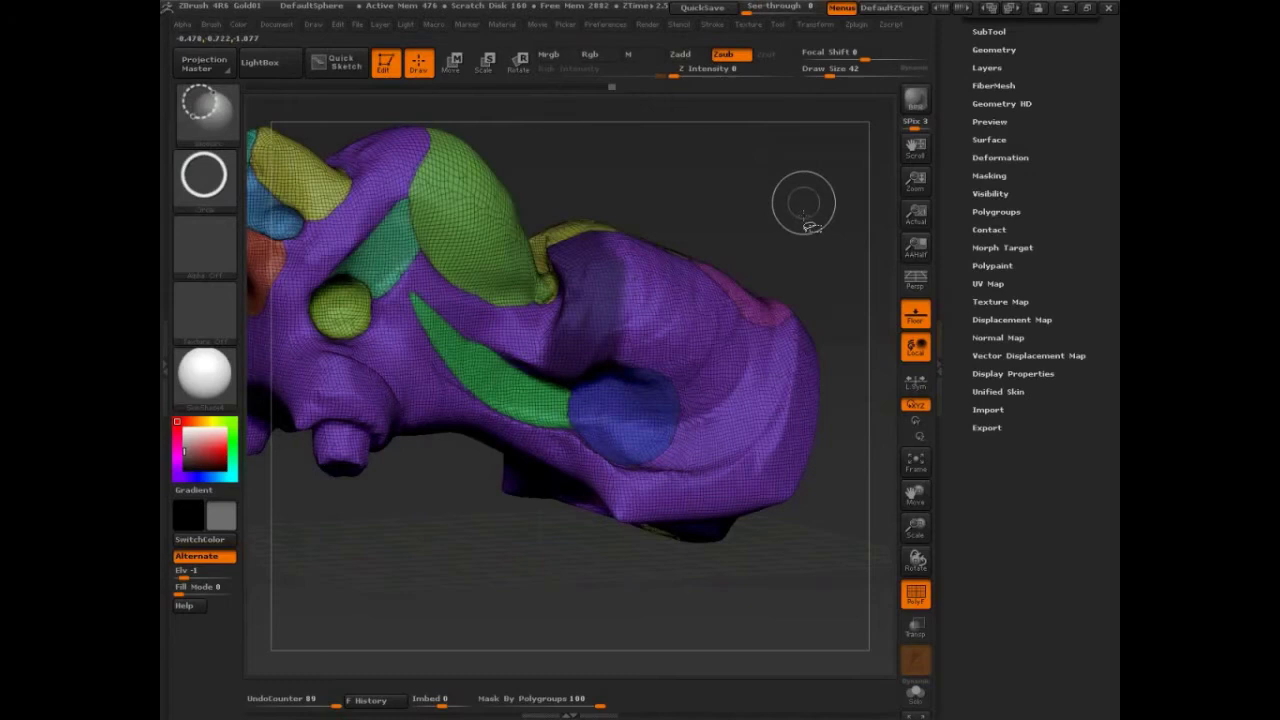
key(ctrl+w)
- Set the draw size to 37 and mask the rim running along the bottom and rear edge of the head
mouse_move(805, 218)
mouse_down()
mouse_move(811, 457)
mouse_move(834, 480)
mouse_move(766, 357)
mouse_move(716, 324)
mouse_move(730, 302)
mouse_move(652, 396)
mouse_up()
key(b)
key(p)
key(i)
key(s)
drag(657, 491, 652, 540)
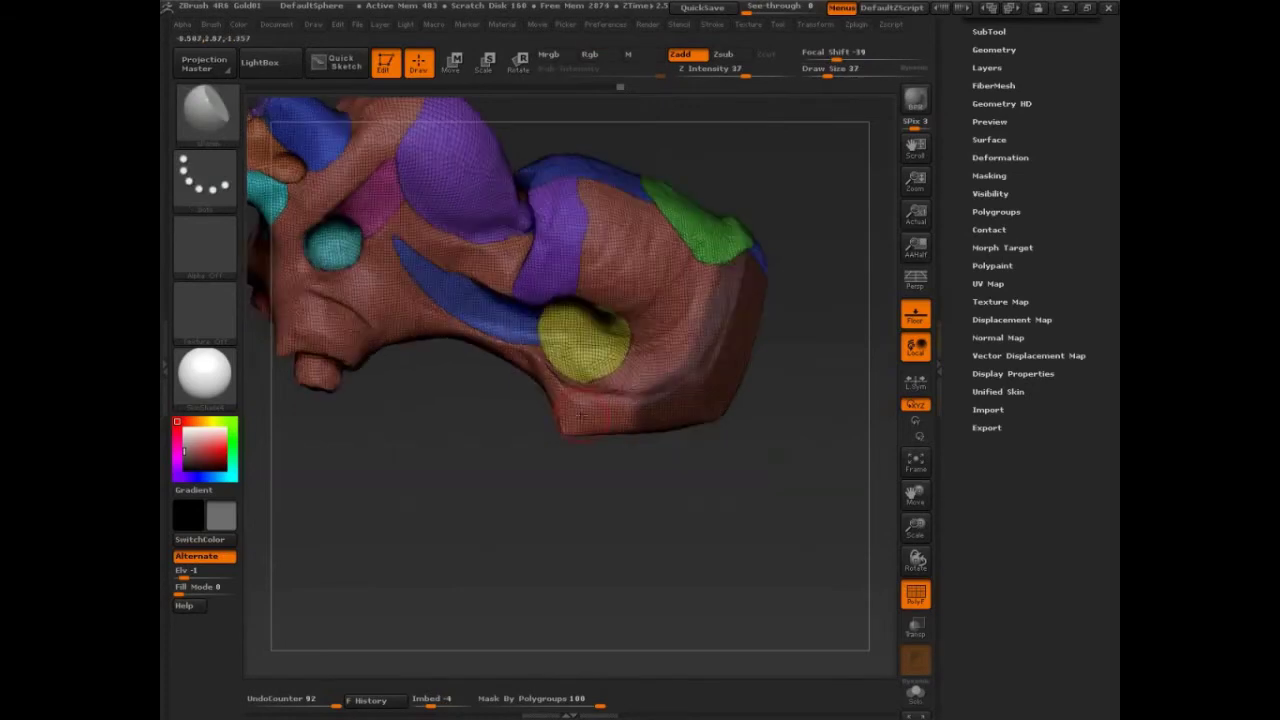
mouse_move(592, 410)
ctrl+mouse_down()
mouse_move(604, 413)
mouse_move(536, 377)
ctrl+mouse_up()
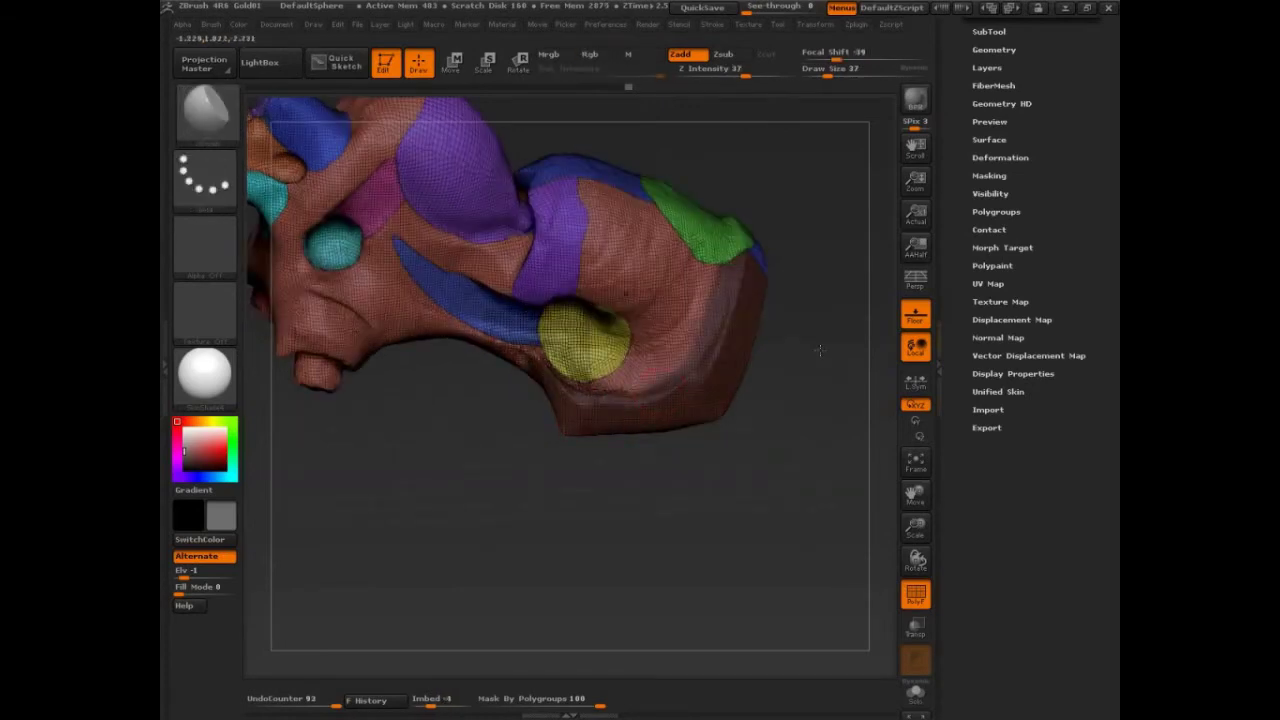
drag(818, 350, 758, 366)
ctrl+drag(746, 250, 753, 270)
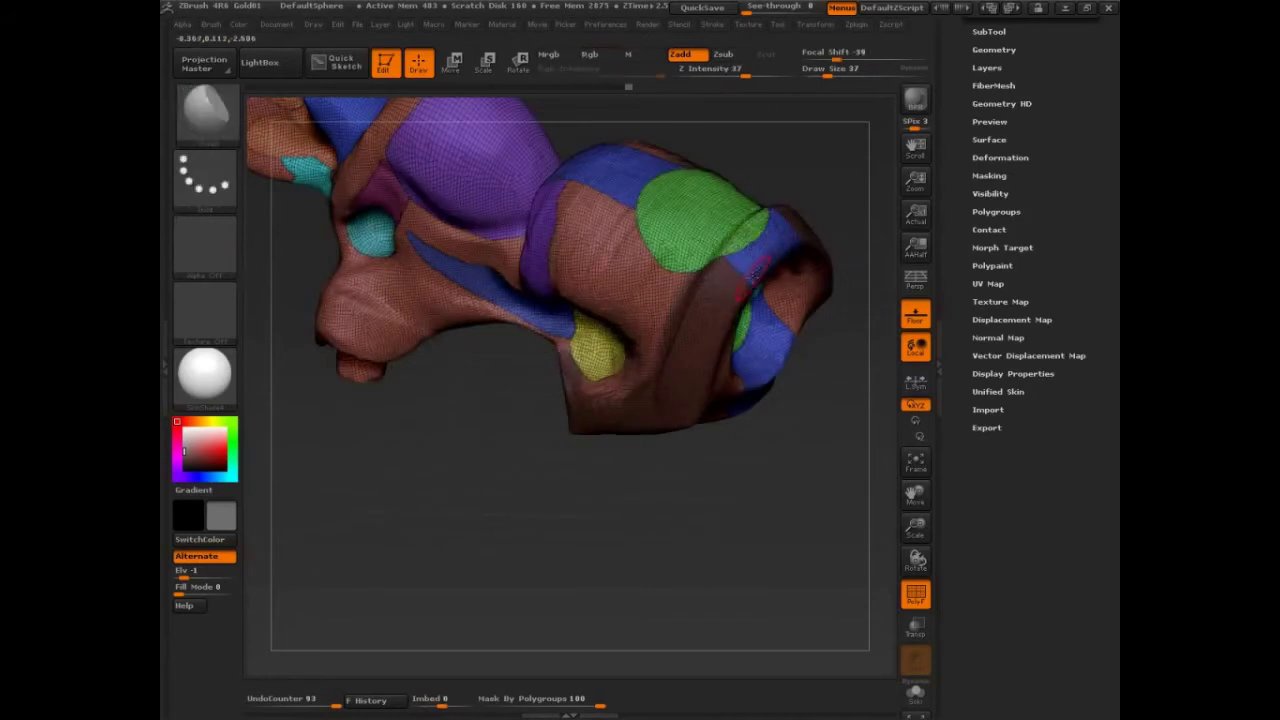
- Set Mask By Polygroups to 0, extend the rim mask at its upper corner, and turn it into a polygroup, undoing and redoing the grouping
click(211, 24)
click(290, 602)
text(0)
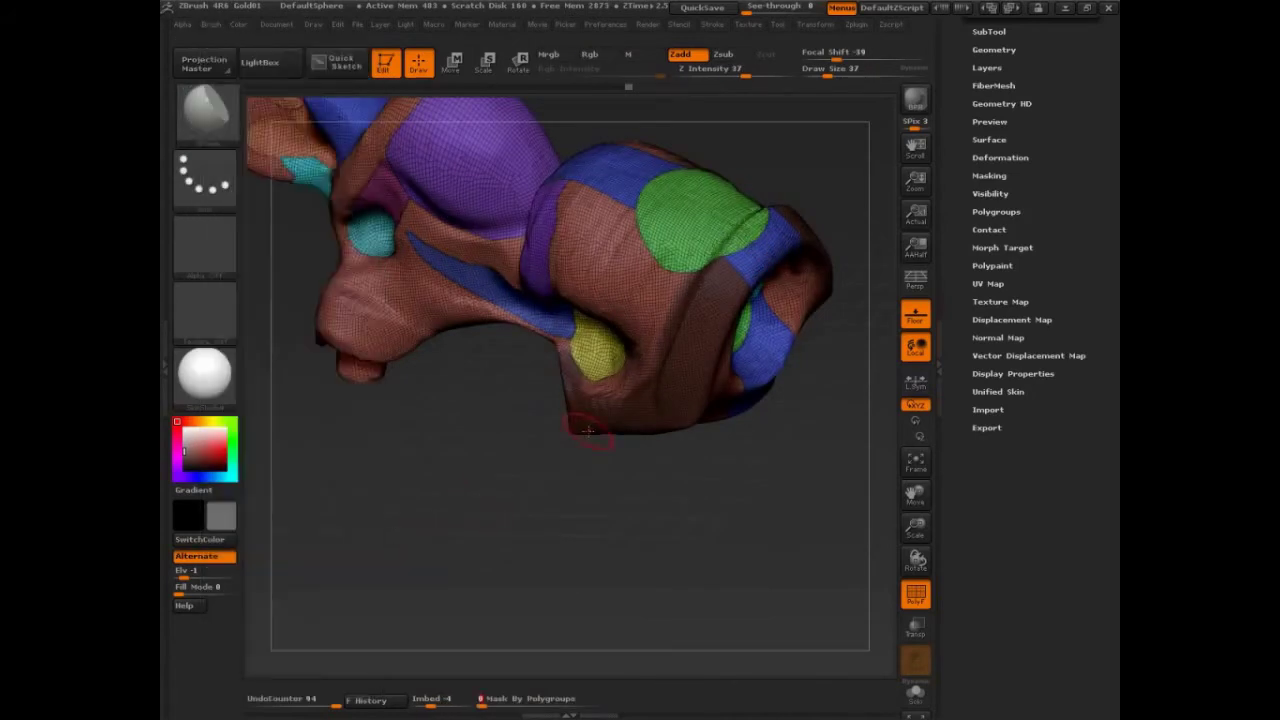
mouse_move(742, 270)
mouse_down()
mouse_move(745, 238)
mouse_move(725, 230)
mouse_move(688, 260)
mouse_up()
key(ctrl)
key(ctrl+w)
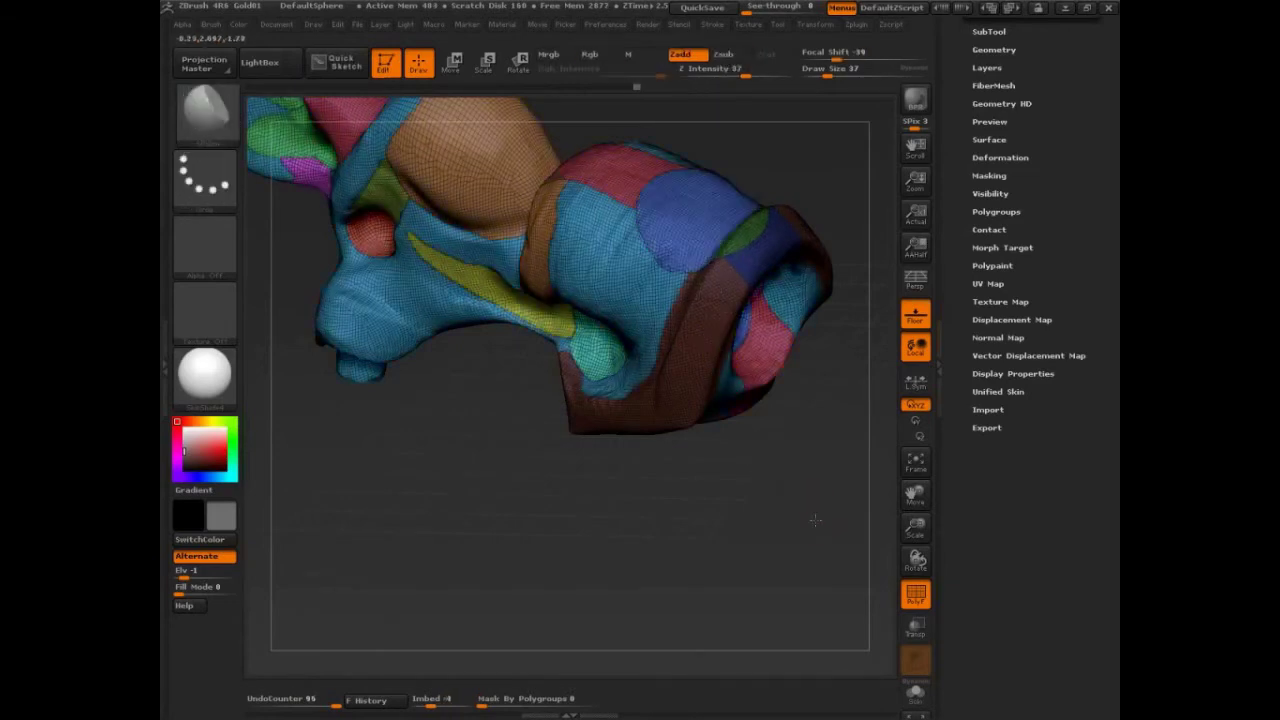
mouse_move(823, 510)
mouse_down()
mouse_move(813, 473)
mouse_move(796, 474)
mouse_move(812, 449)
mouse_up()
key(ctrl+z)
key(ctrl+w)
- Isolate the rim polygroup, switch the visibility brush to SelectRect, restore all parts, and invert the visibility
ctrl+shift+click(716, 318)
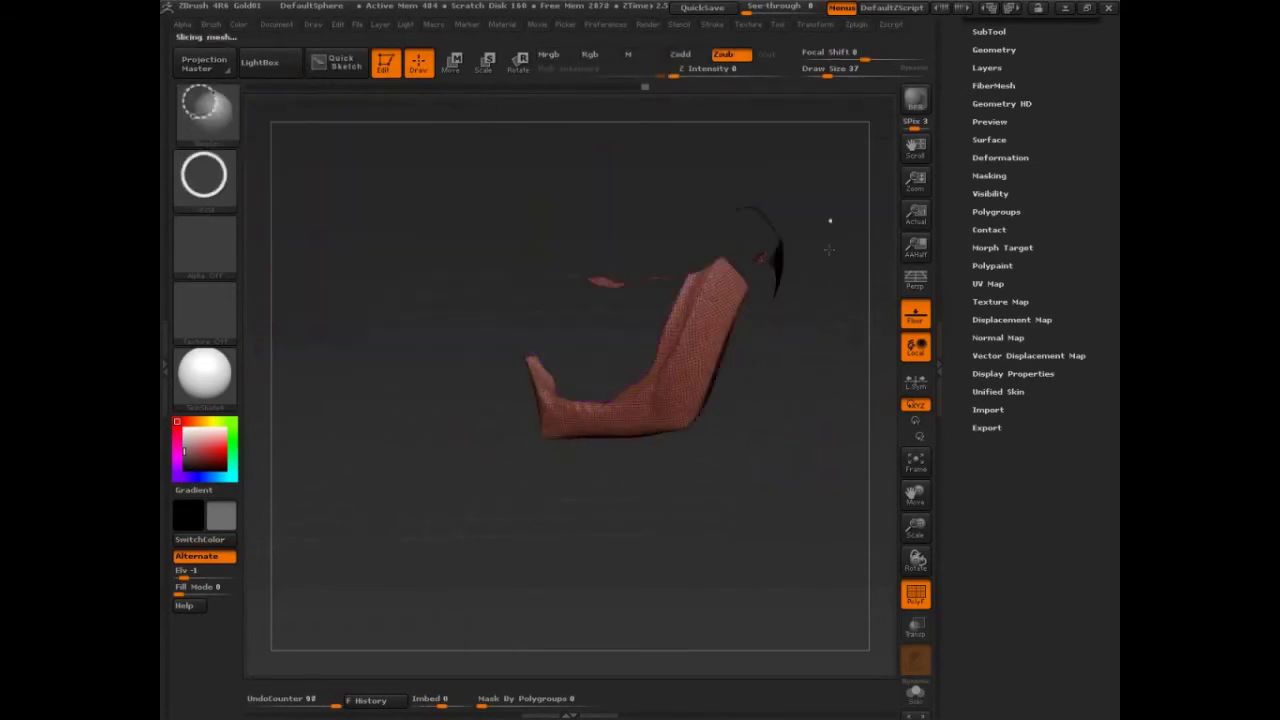
ctrl+shift+click(206, 106)
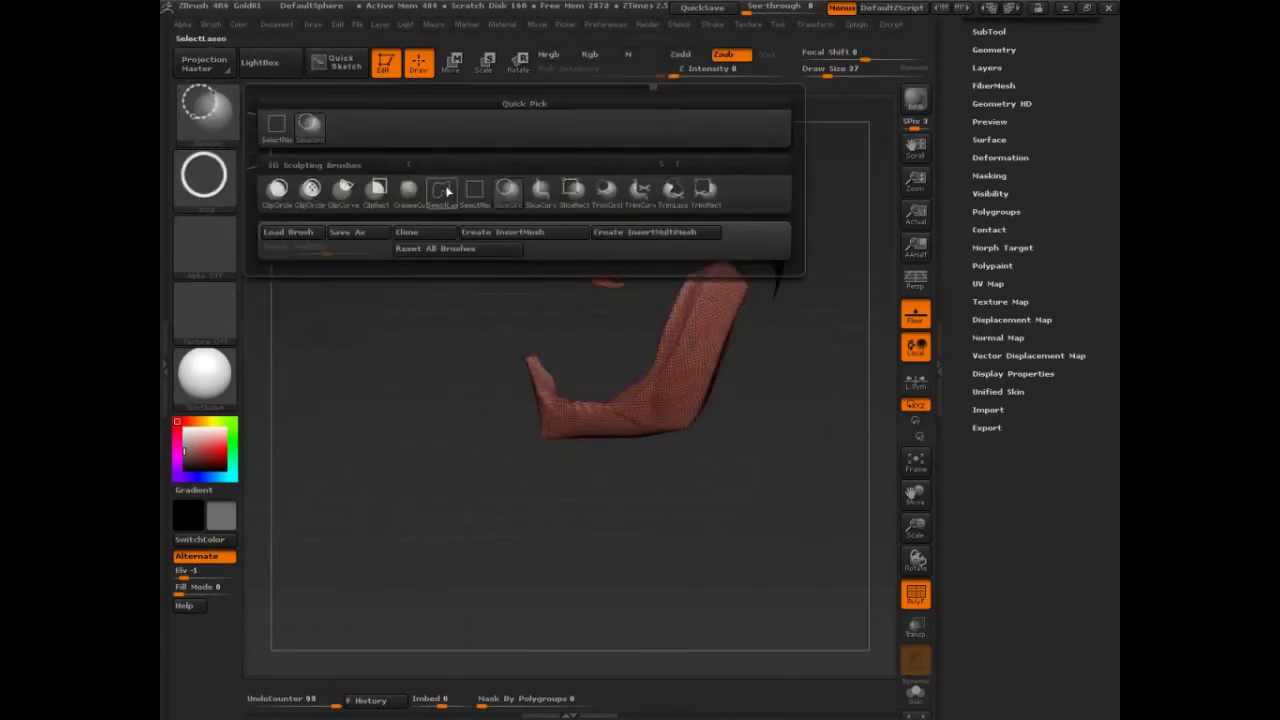
ctrl+shift+click(478, 194)
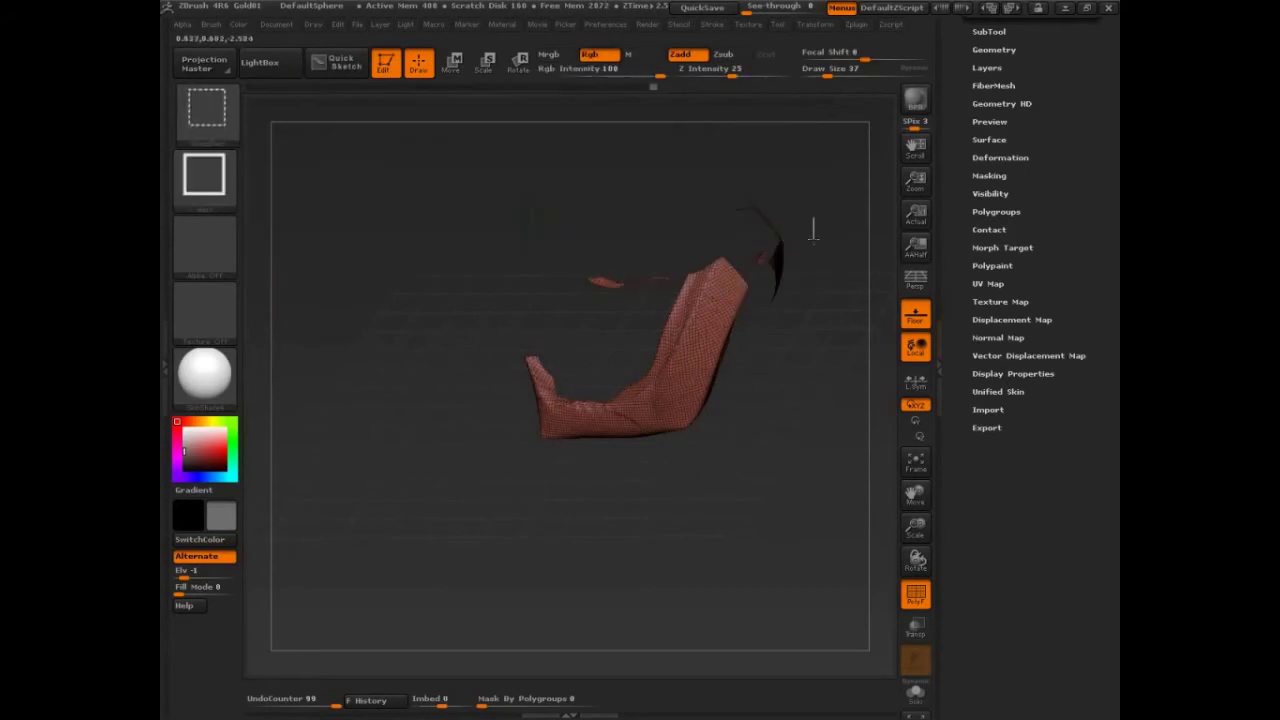
ctrl+shift+click(811, 223)
ctrl+shift+drag(815, 268, 832, 287)
- Limit visibility to the head's rear rim and the blue and green pieces joining it, hiding the loose yellow pieces above and below
drag(834, 434, 782, 397)
ctrl+shift+click(557, 420)
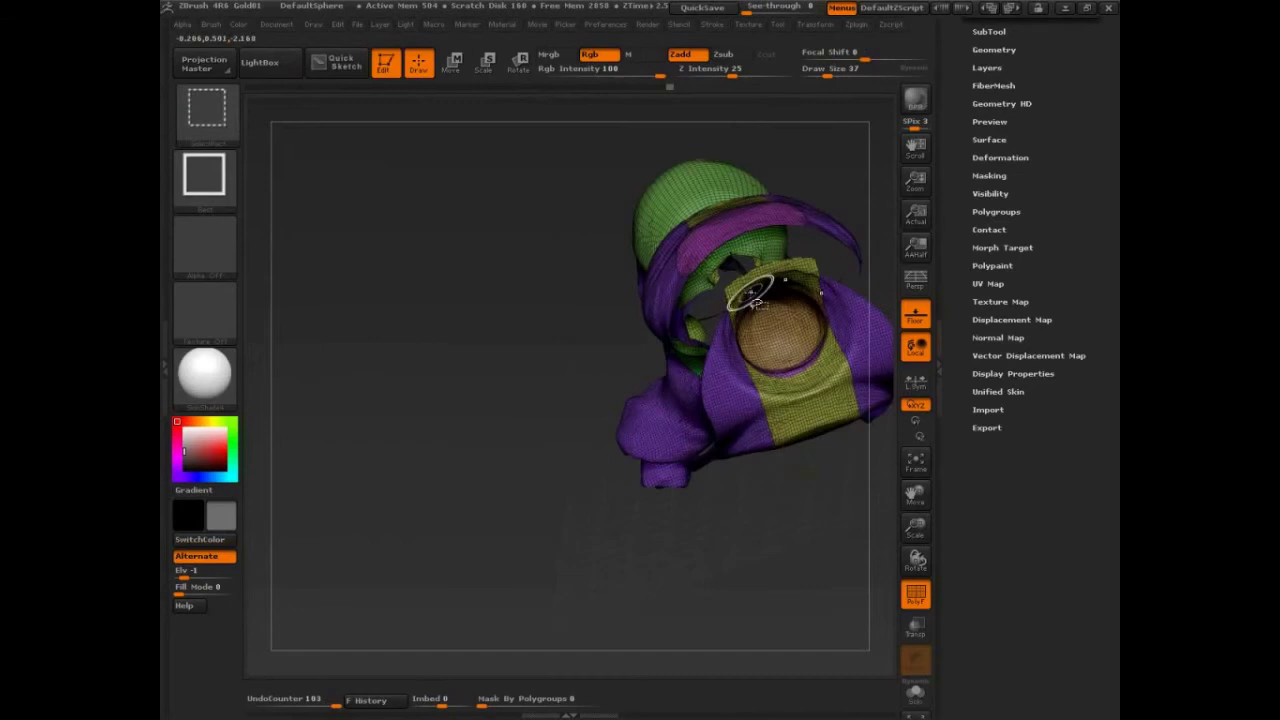
ctrl+shift+drag(488, 401, 498, 417)
mouse_move(804, 176)
mouse_down()
mouse_move(863, 175)
mouse_move(802, 167)
mouse_move(857, 190)
mouse_move(846, 182)
mouse_up()
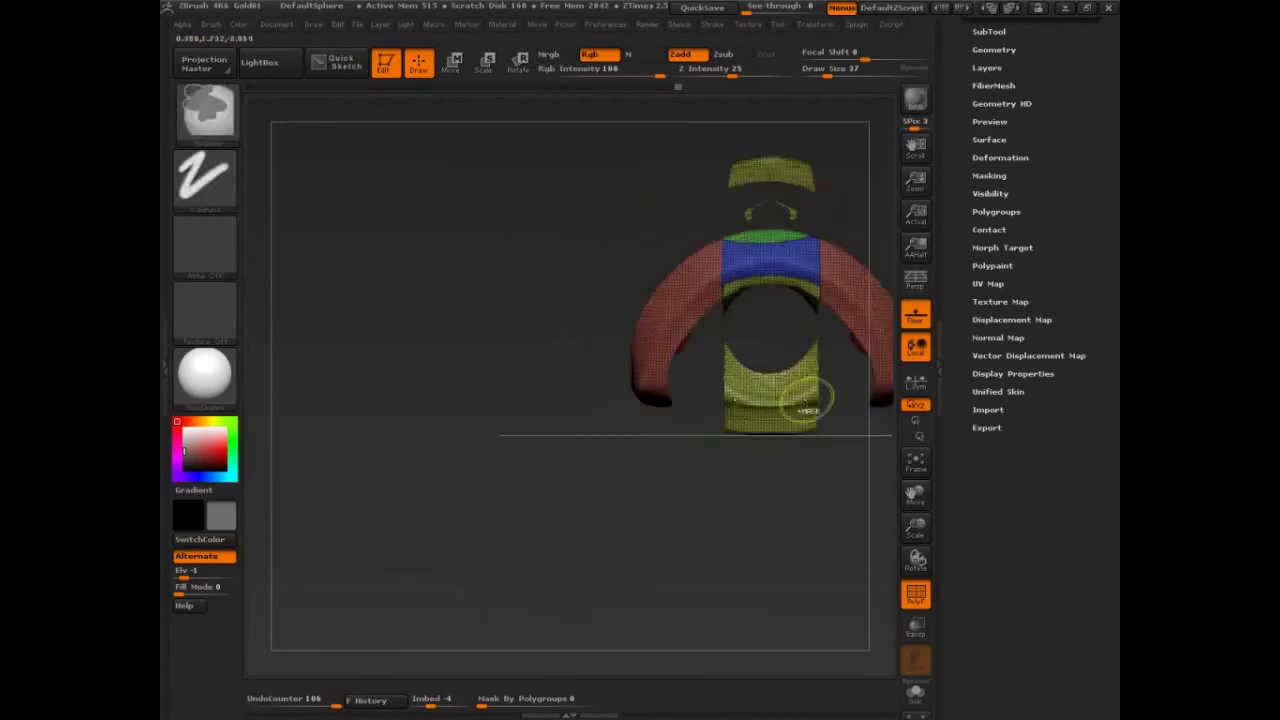
mouse_move(839, 404)
ctrl+shift+mouse_down()
mouse_move(808, 520)
mouse_move(800, 490)
mouse_move(766, 476)
ctrl+shift+mouse_up()
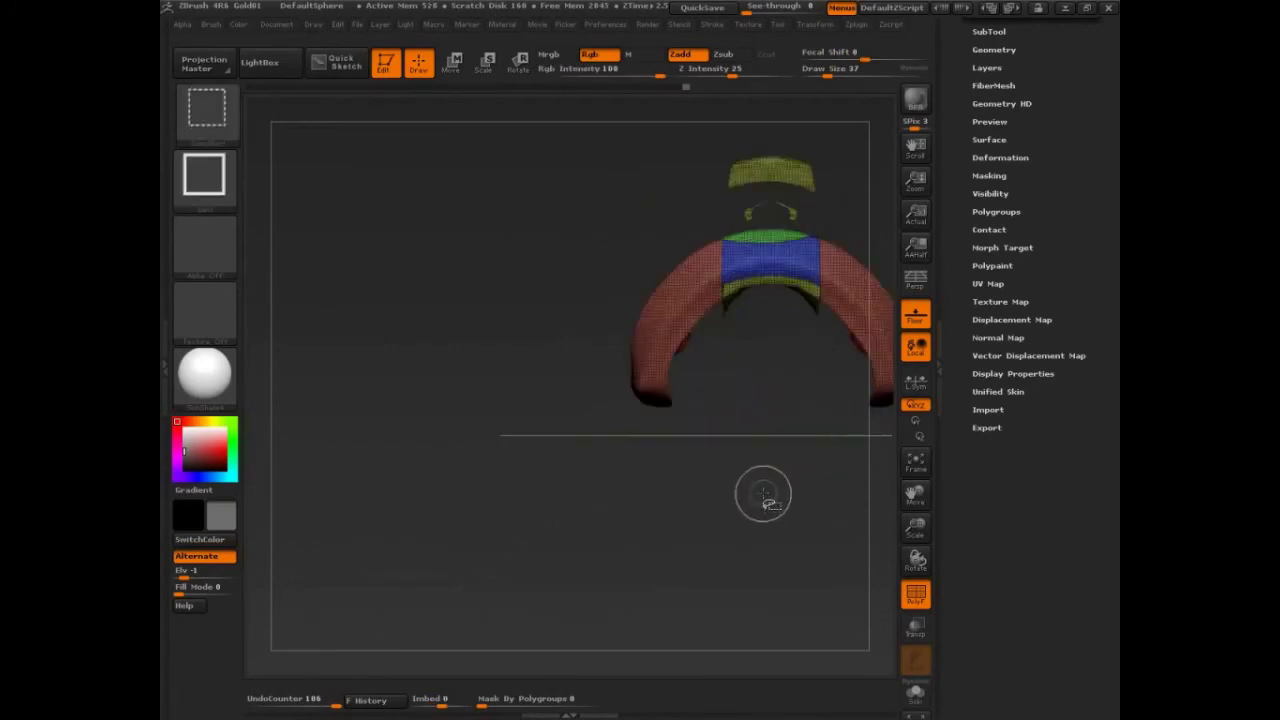
ctrl+shift+drag(689, 138, 817, 229)
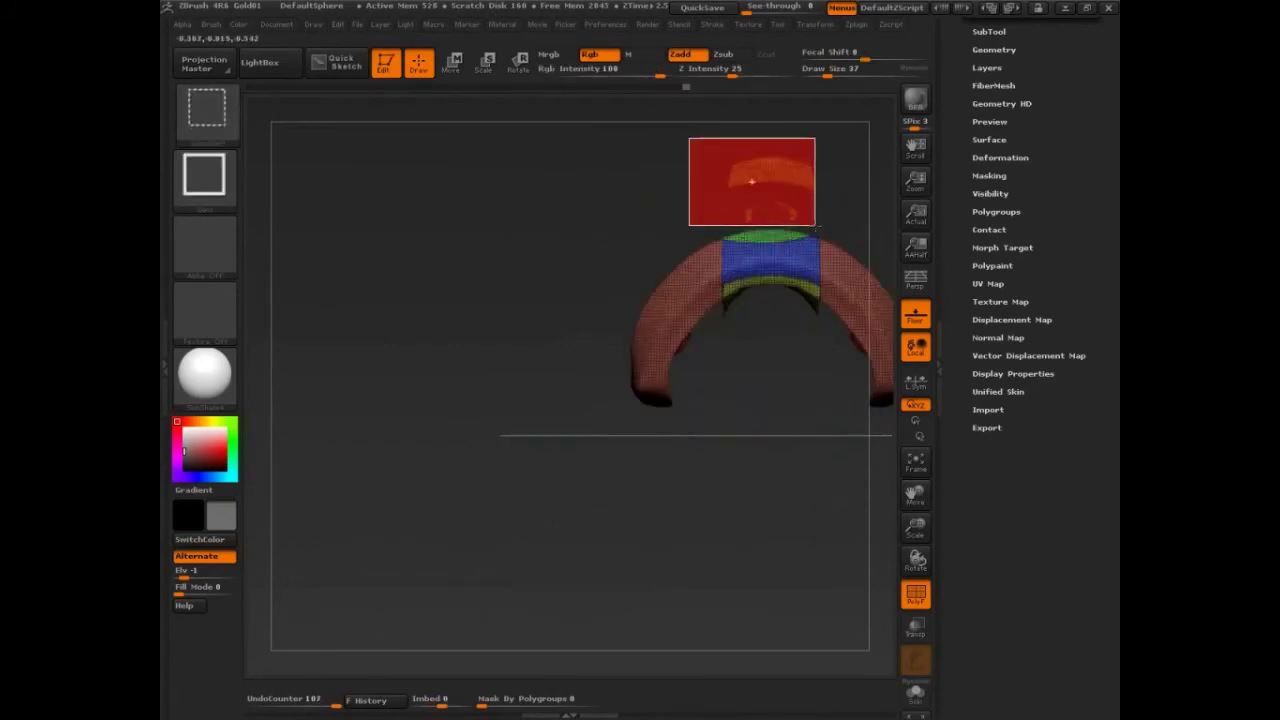
- Combine the visible rim pieces into one polygroup with GroupVisible and show all parts
drag(760, 440, 830, 449)
click(996, 212)
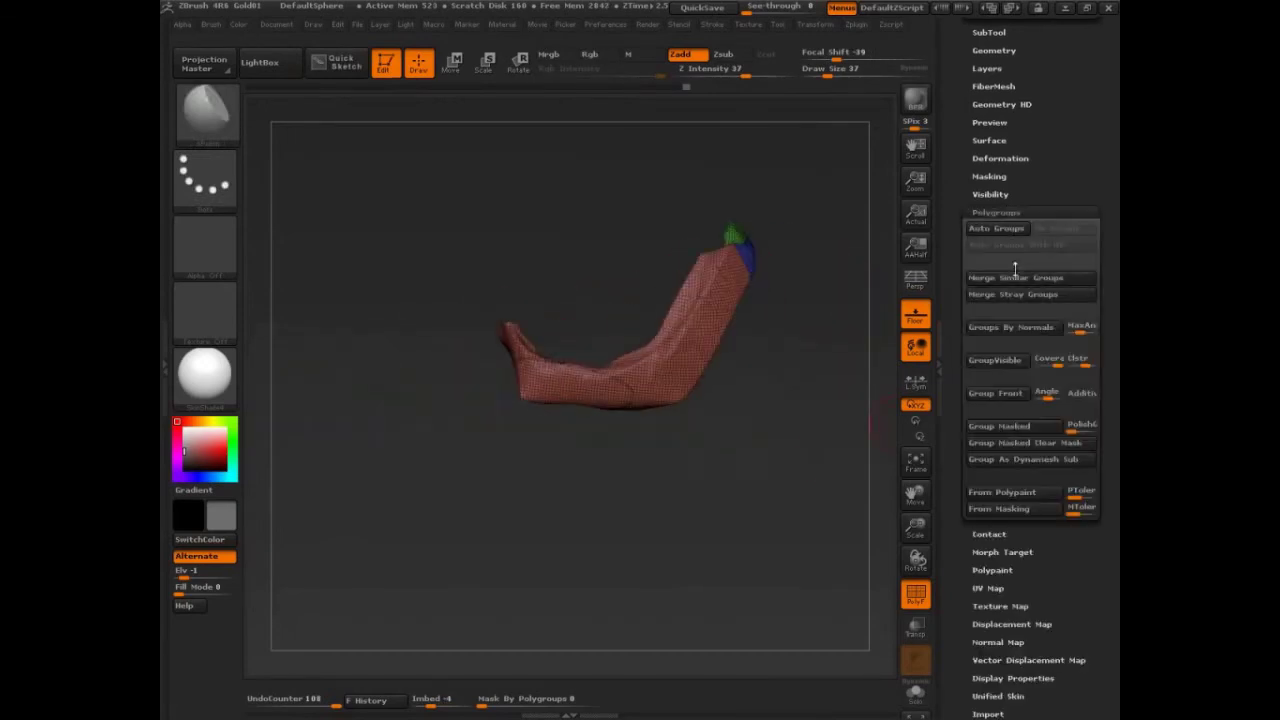
click(1005, 367)
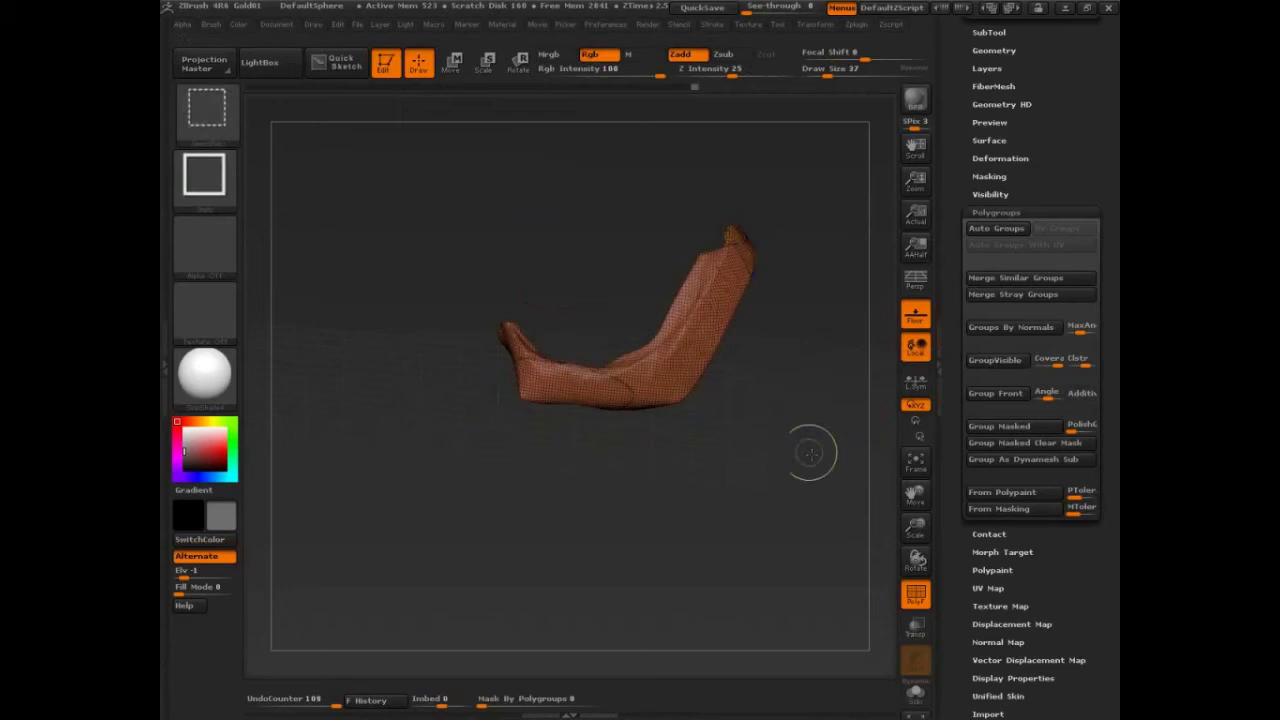
ctrl+shift+click(811, 453)
- Isolate the main polygroup, mask the area between the round disc and the rim, show all parts, and make it a polygroup
mouse_move(820, 449)
mouse_down()
mouse_move(779, 562)
mouse_move(800, 548)
mouse_move(820, 556)
mouse_move(830, 536)
mouse_up()
ctrl+shift+click(592, 380)
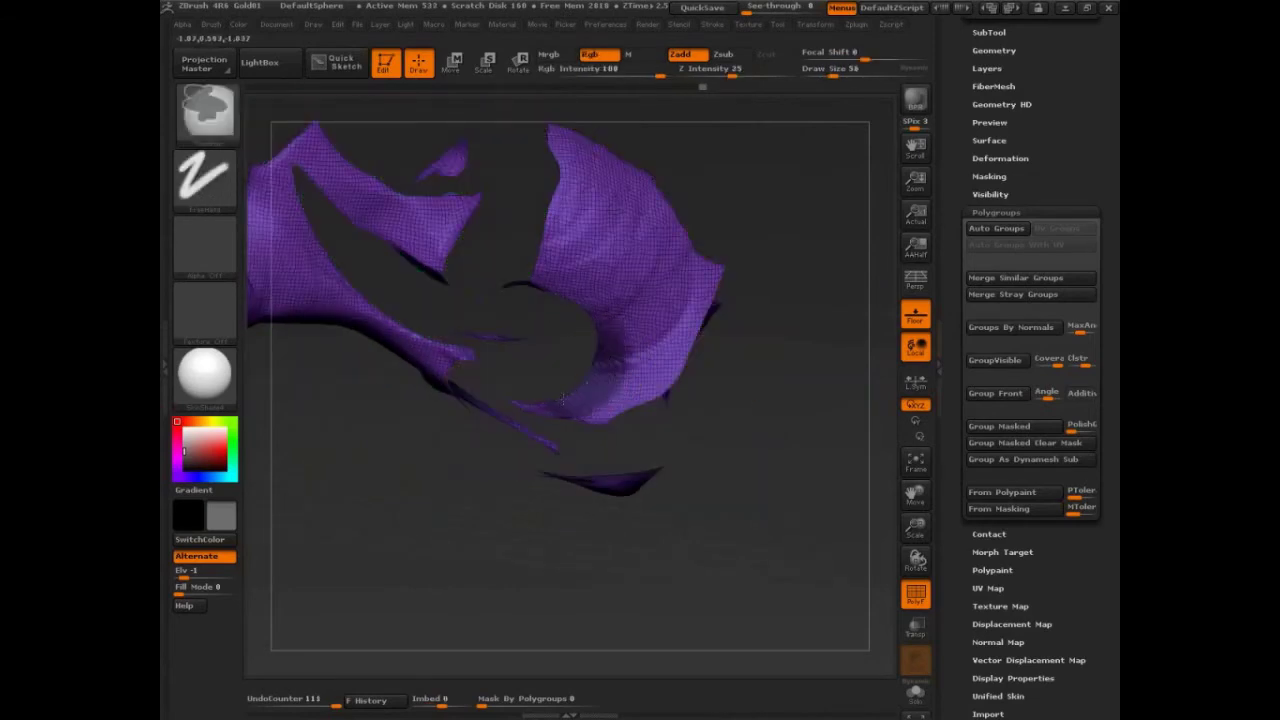
mouse_move(524, 403)
ctrl+mouse_down()
mouse_move(602, 398)
mouse_move(652, 366)
mouse_move(688, 310)
mouse_move(606, 352)
ctrl+mouse_up()
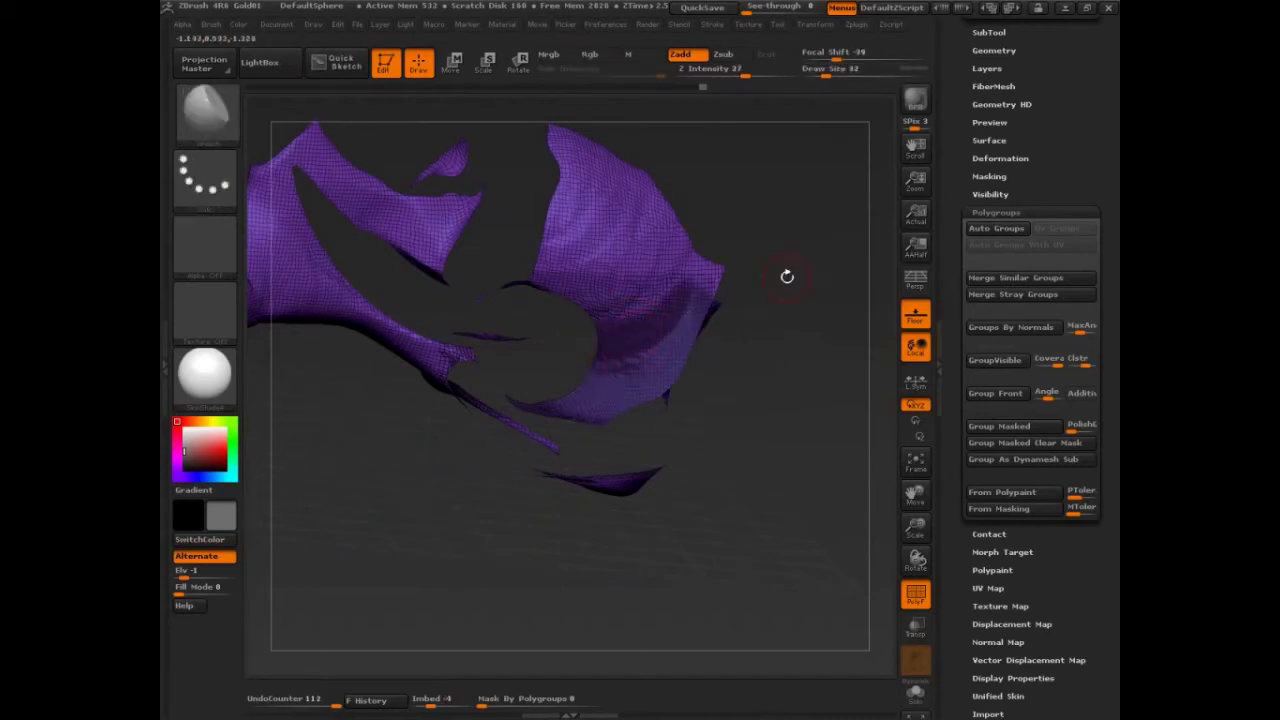
mouse_move(787, 277)
mouse_down()
mouse_move(803, 283)
mouse_move(760, 272)
mouse_up()
key(ctrl+shift)
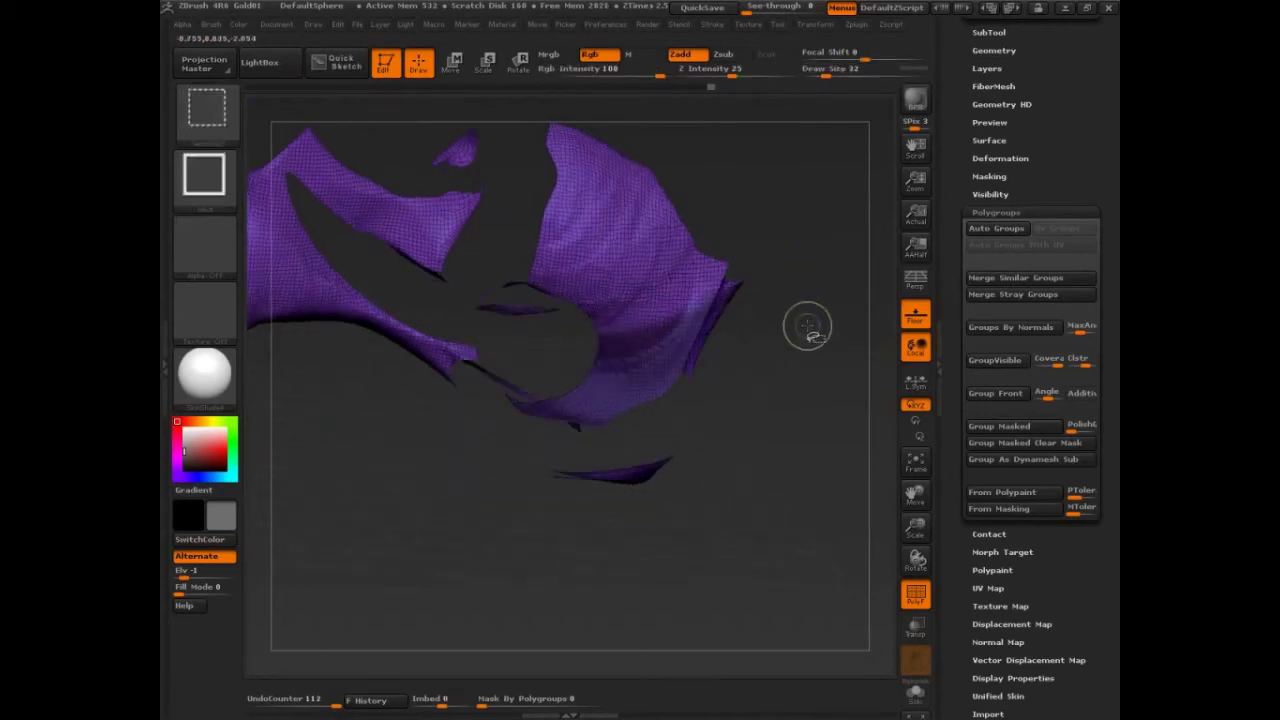
ctrl+shift+click(815, 350)
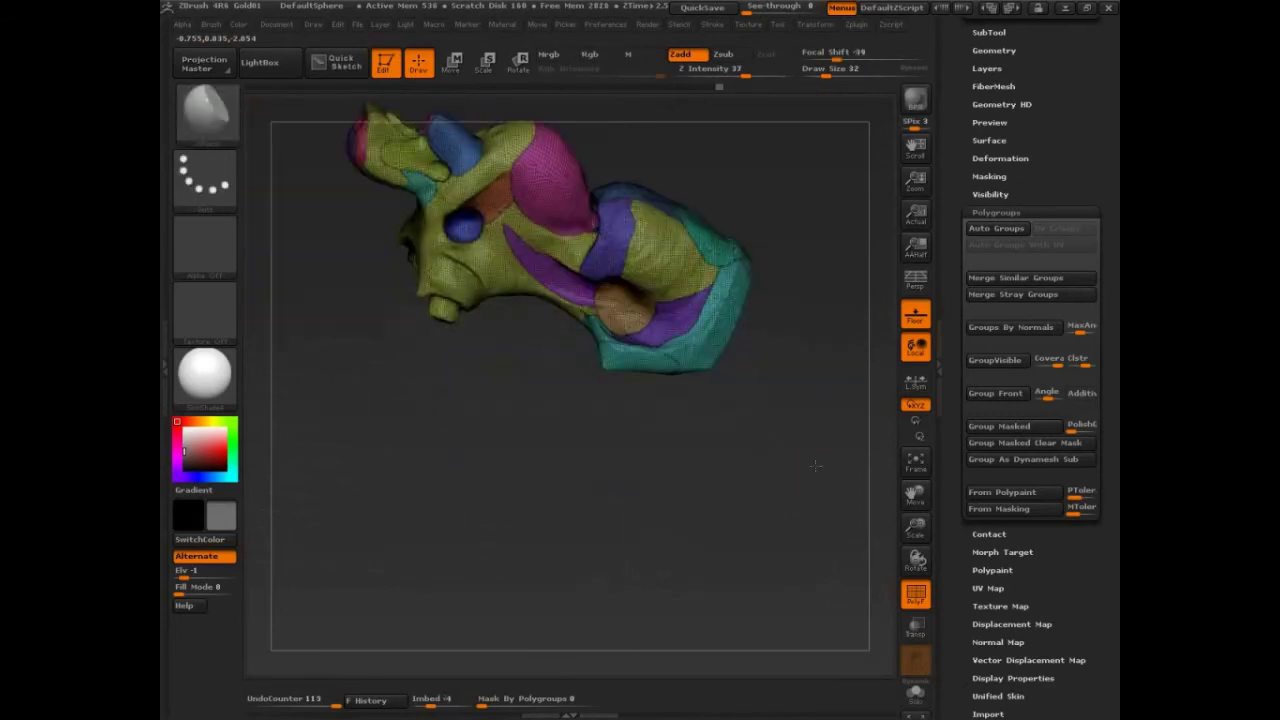
- On the opposite side, mask a strip of the main polygroup beside the rear bulge's front band, turn it into a polygroup, and clear the mask
drag(800, 430, 655, 547)
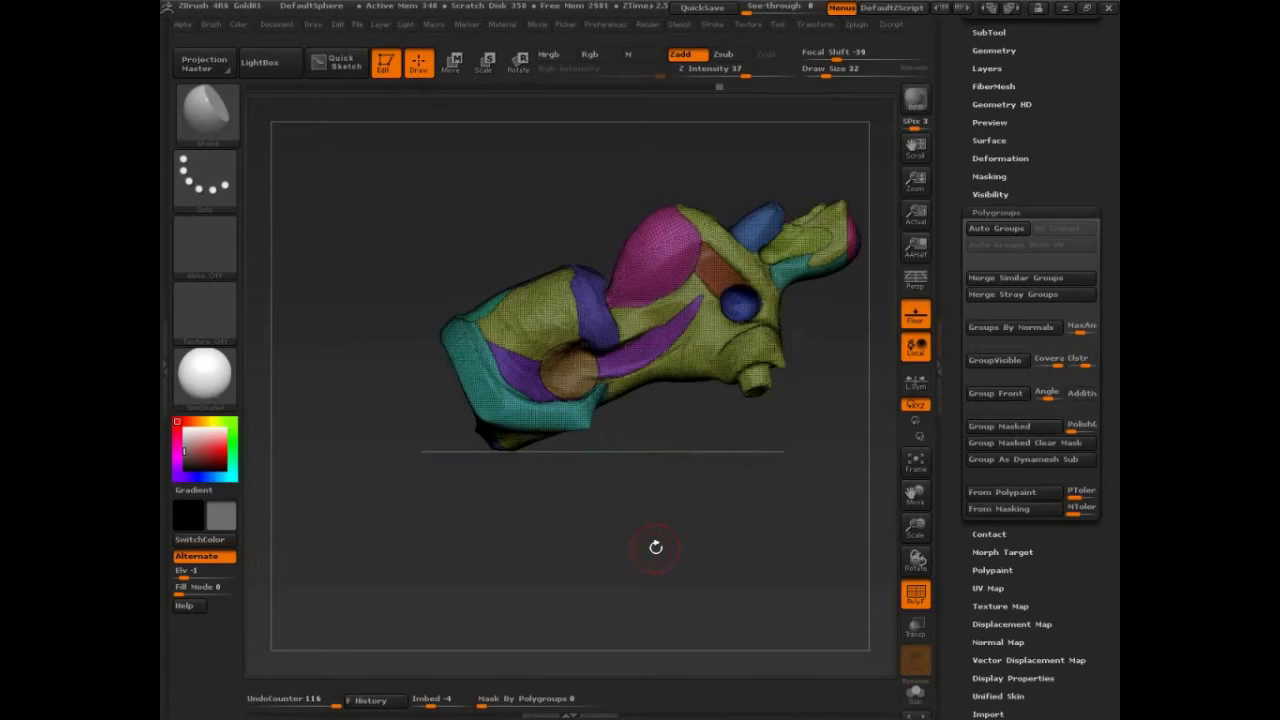
drag(814, 500, 806, 530)
ctrl+shift+click(624, 365)
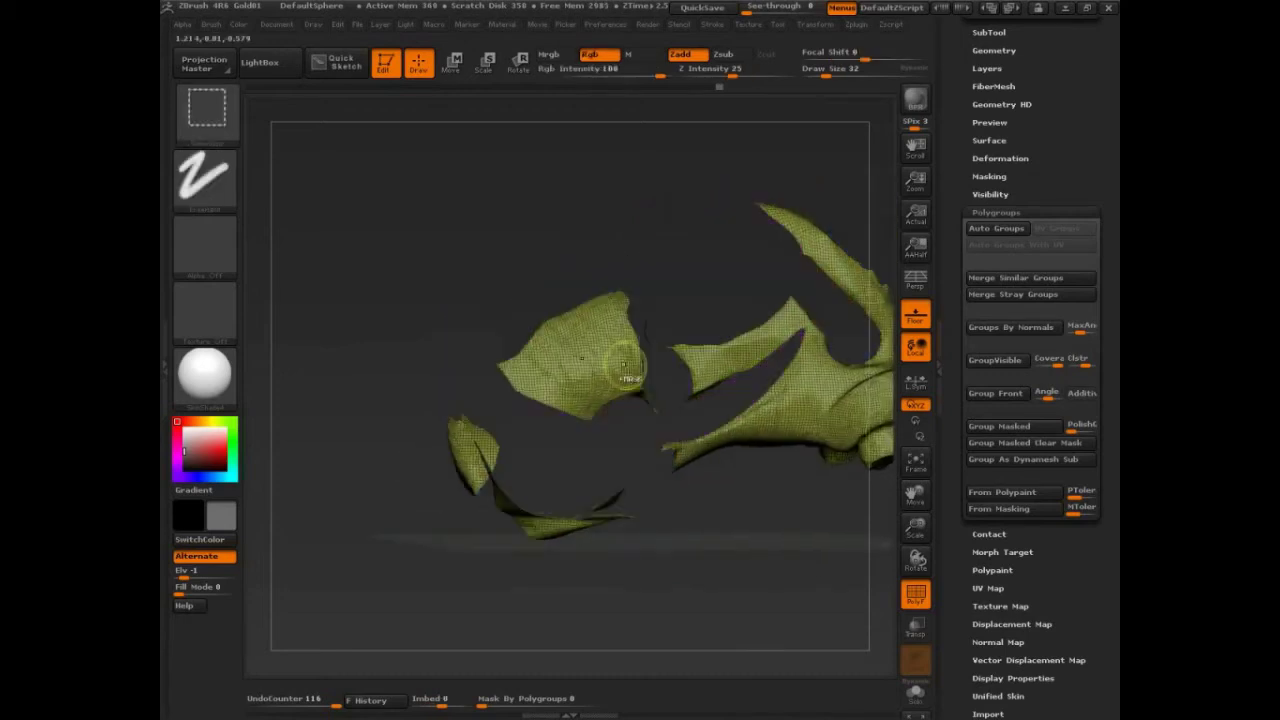
ctrl+shift+click(686, 205)
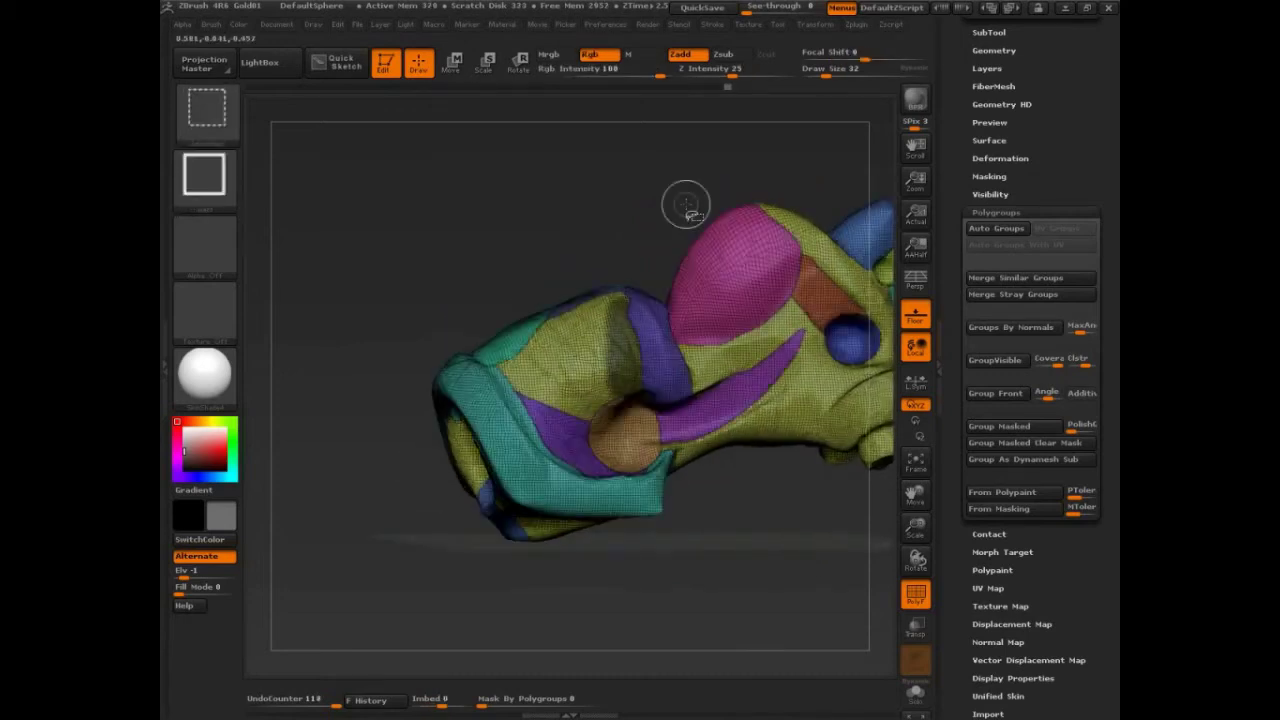
key(ctrl+w)
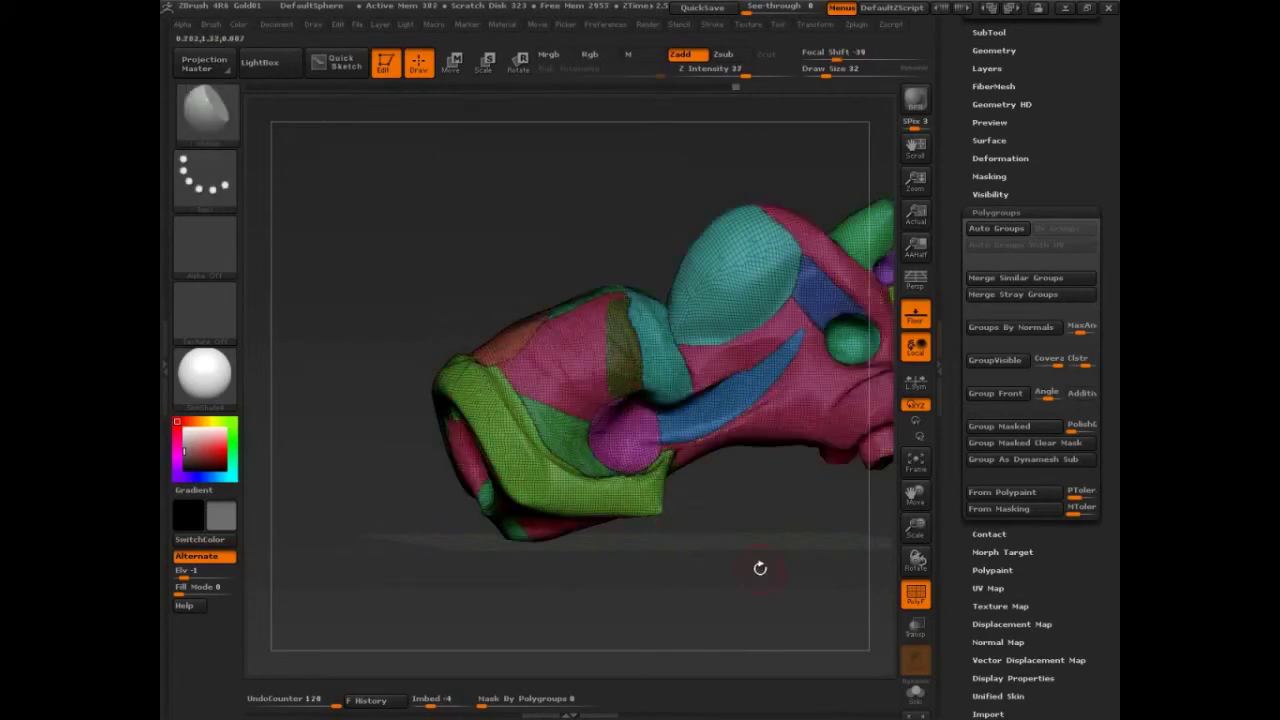
ctrl+drag(761, 600, 773, 583)
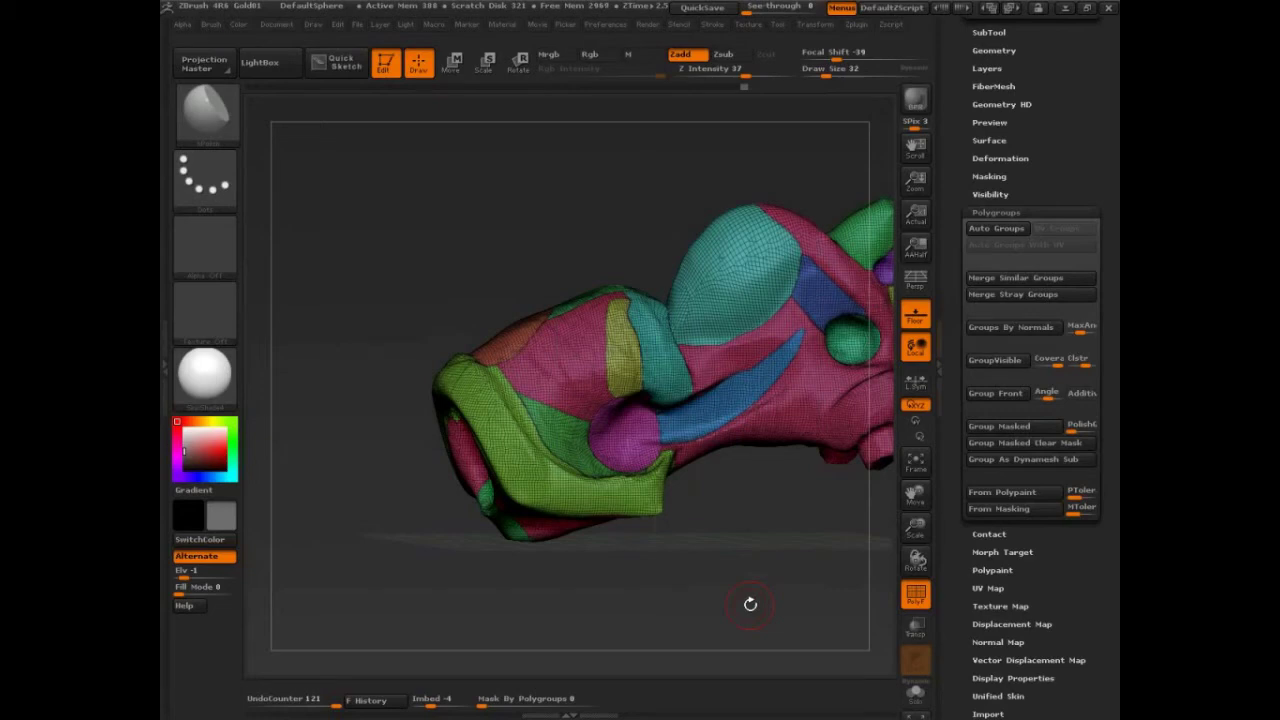
- Turn a small oval patch in the middle of the rear bulge's side into its own polygroup
drag(819, 543, 791, 539)
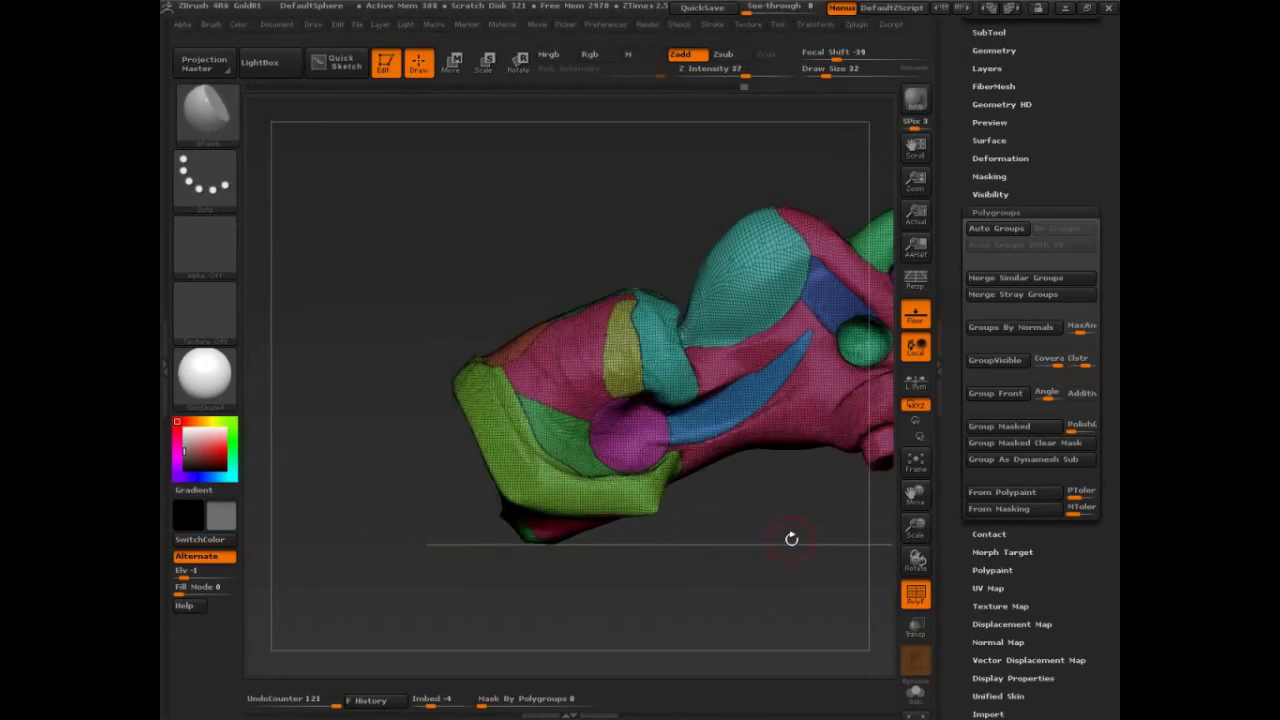
mouse_move(781, 527)
mouse_down()
mouse_move(807, 530)
mouse_move(793, 554)
mouse_move(780, 525)
mouse_up()
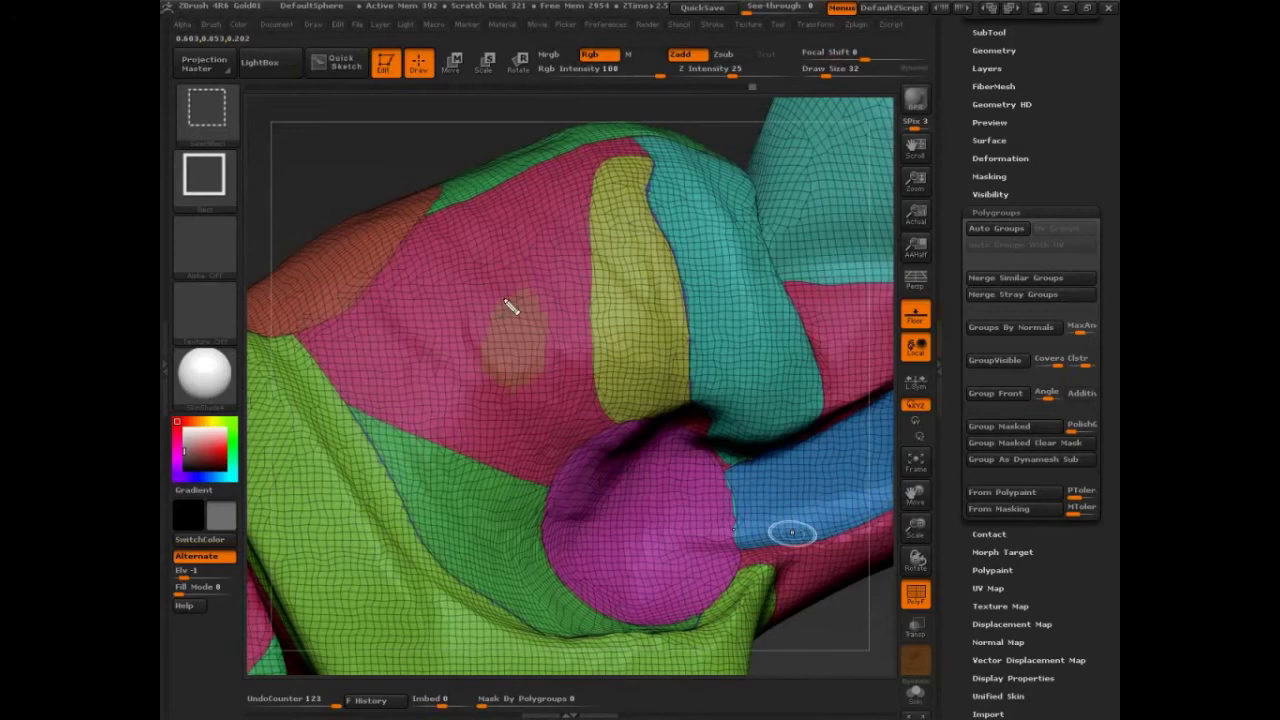
drag(503, 297, 495, 311)
mouse_move(651, 157)
mouse_down()
mouse_move(593, 205)
mouse_move(592, 314)
mouse_move(627, 428)
mouse_up()
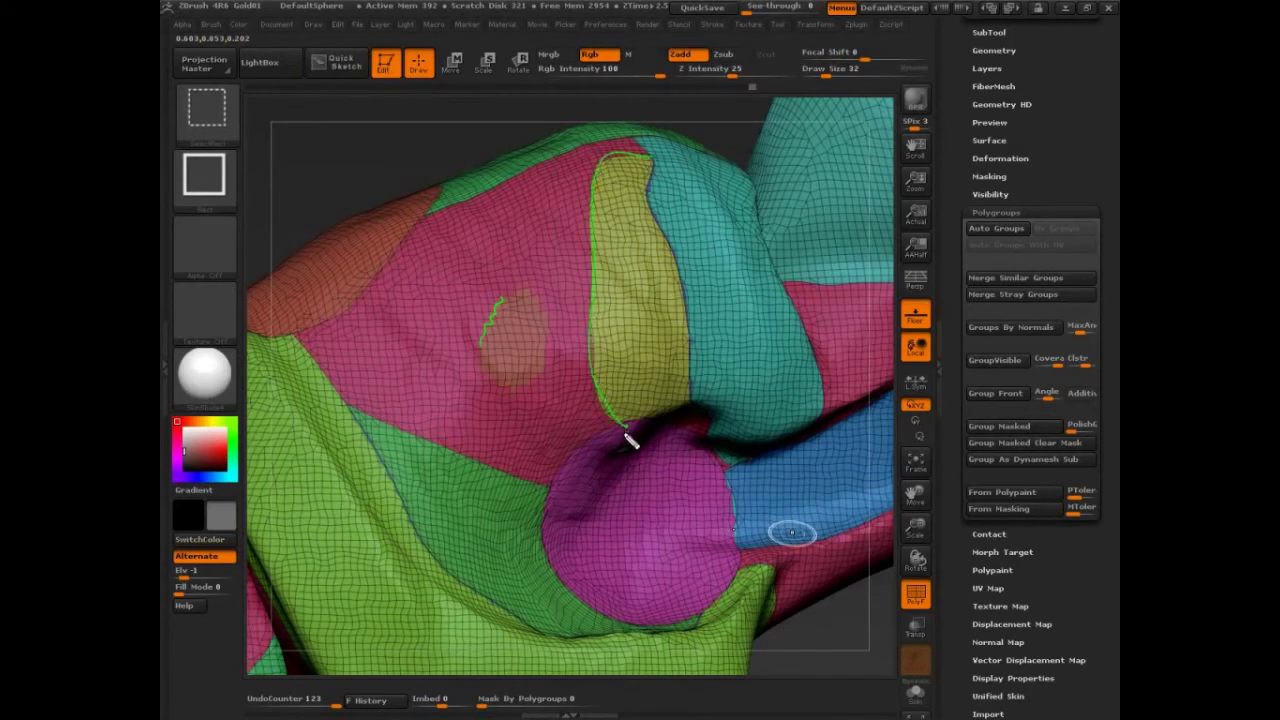
mouse_move(620, 155)
mouse_down()
mouse_move(588, 217)
mouse_move(609, 382)
mouse_up()
mouse_move(630, 296)
mouse_down()
mouse_move(638, 314)
mouse_move(657, 299)
mouse_move(645, 339)
mouse_move(677, 334)
mouse_move(694, 297)
mouse_move(712, 370)
mouse_up()
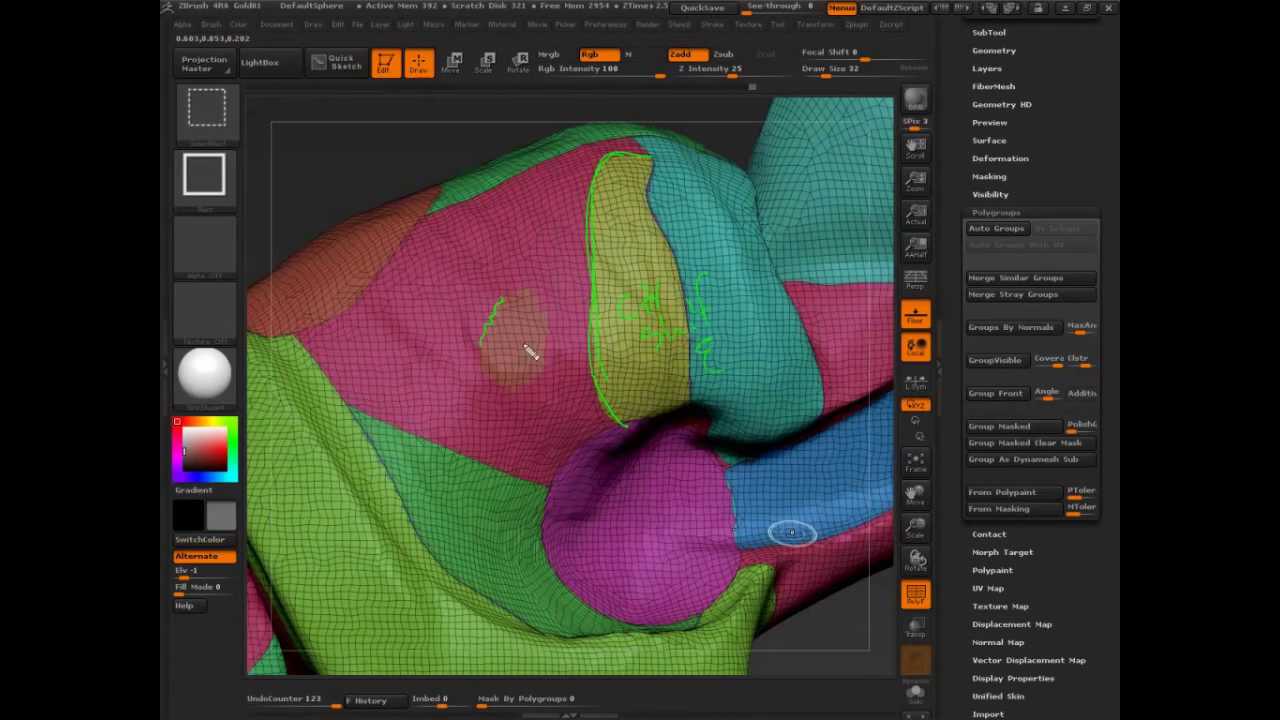
mouse_move(531, 352)
mouse_down()
mouse_move(557, 300)
mouse_move(548, 358)
mouse_up()
mouse_move(660, 165)
mouse_down()
mouse_move(598, 198)
mouse_move(596, 320)
mouse_move(629, 443)
mouse_up()
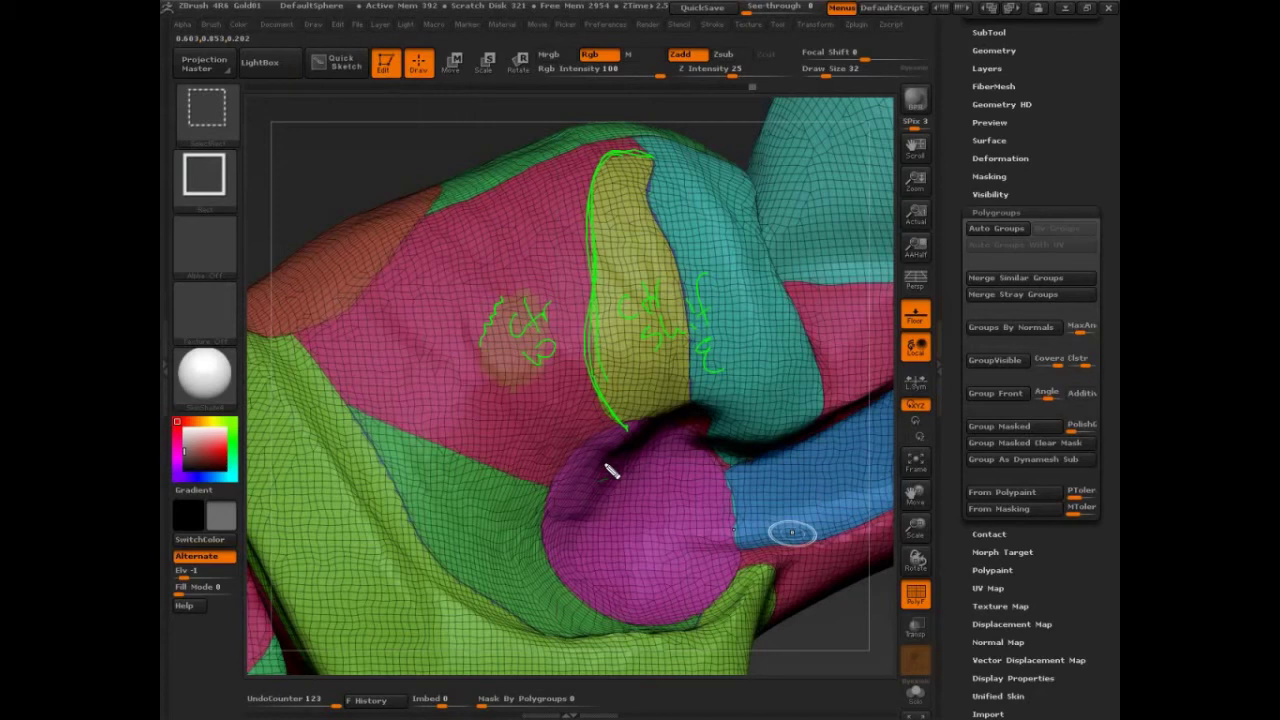
key(Escape)
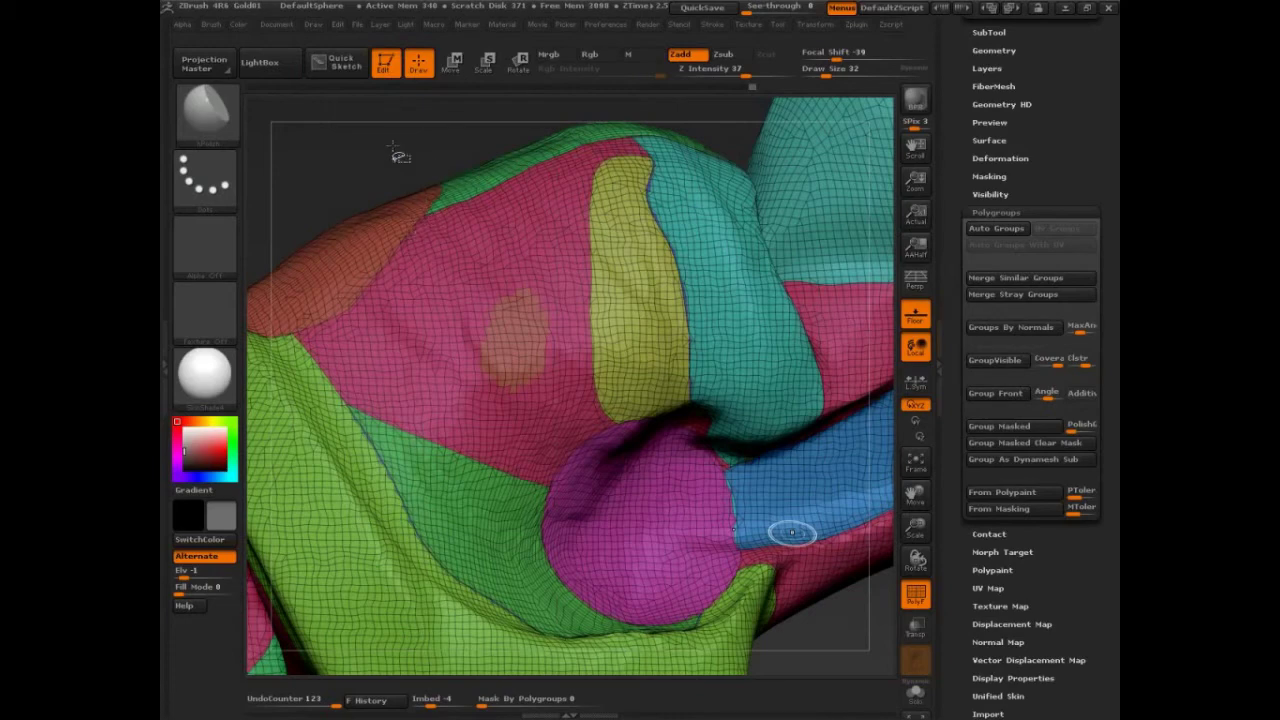
click(209, 24)
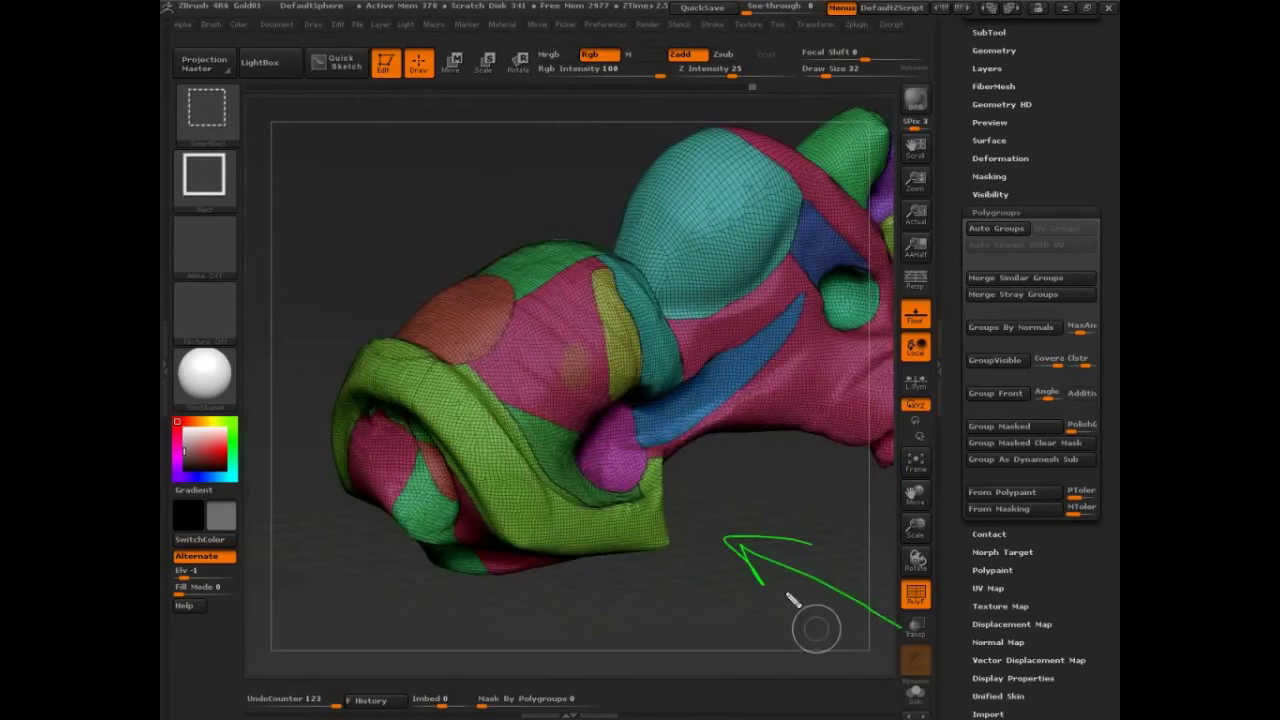
drag(632, 209, 611, 673)
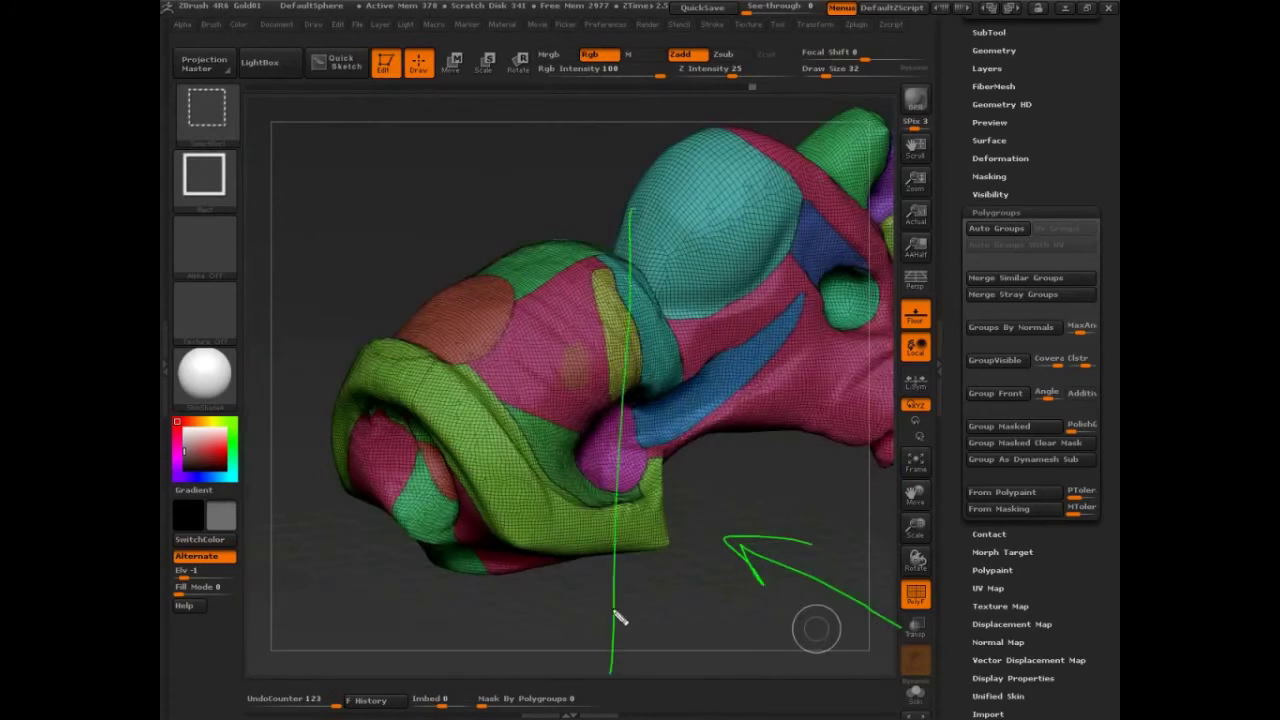
drag(613, 411, 459, 362)
drag(488, 165, 454, 418)
drag(466, 320, 430, 578)
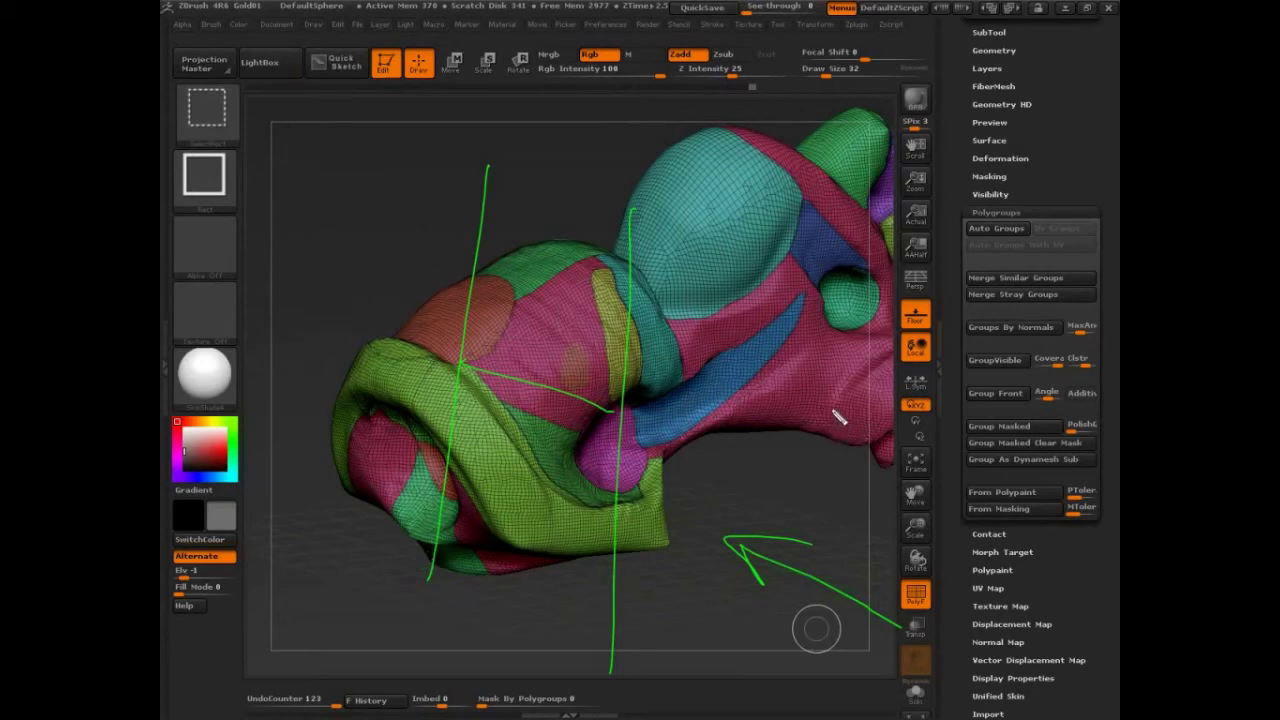
drag(840, 410, 830, 414)
mouse_move(652, 382)
mouse_down()
mouse_move(670, 340)
mouse_move(650, 388)
mouse_up()
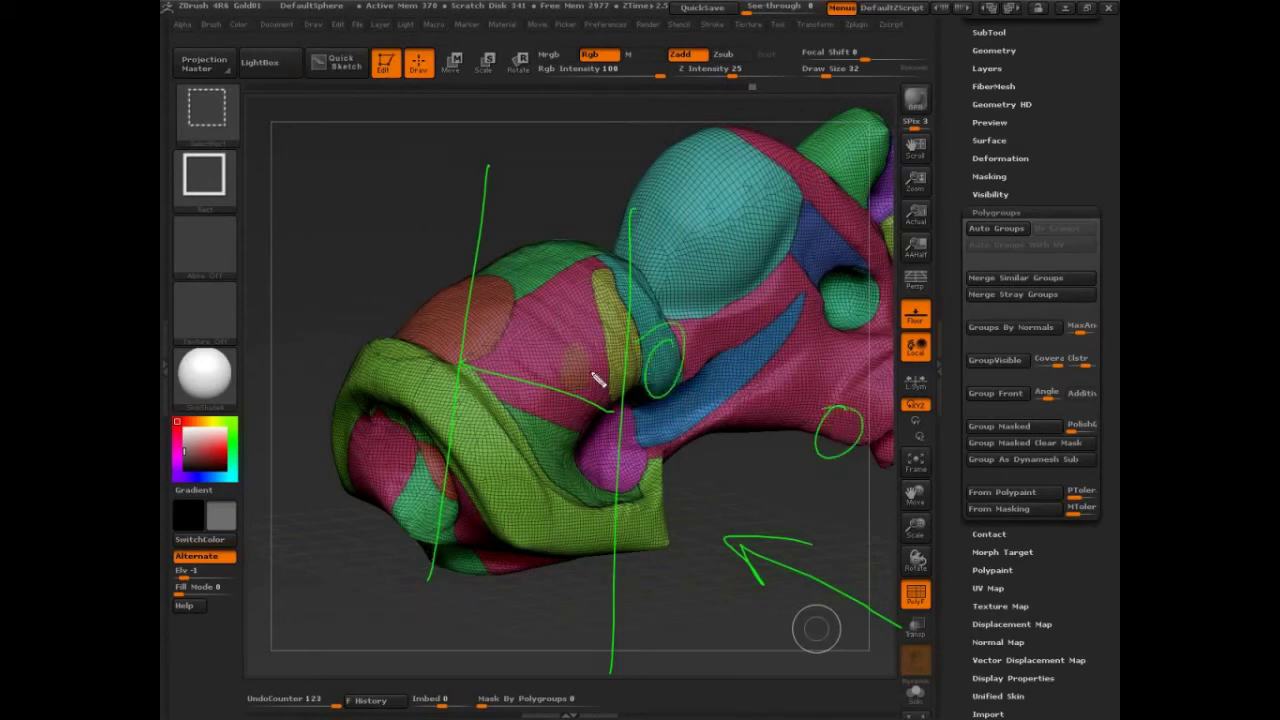
key(Escape)
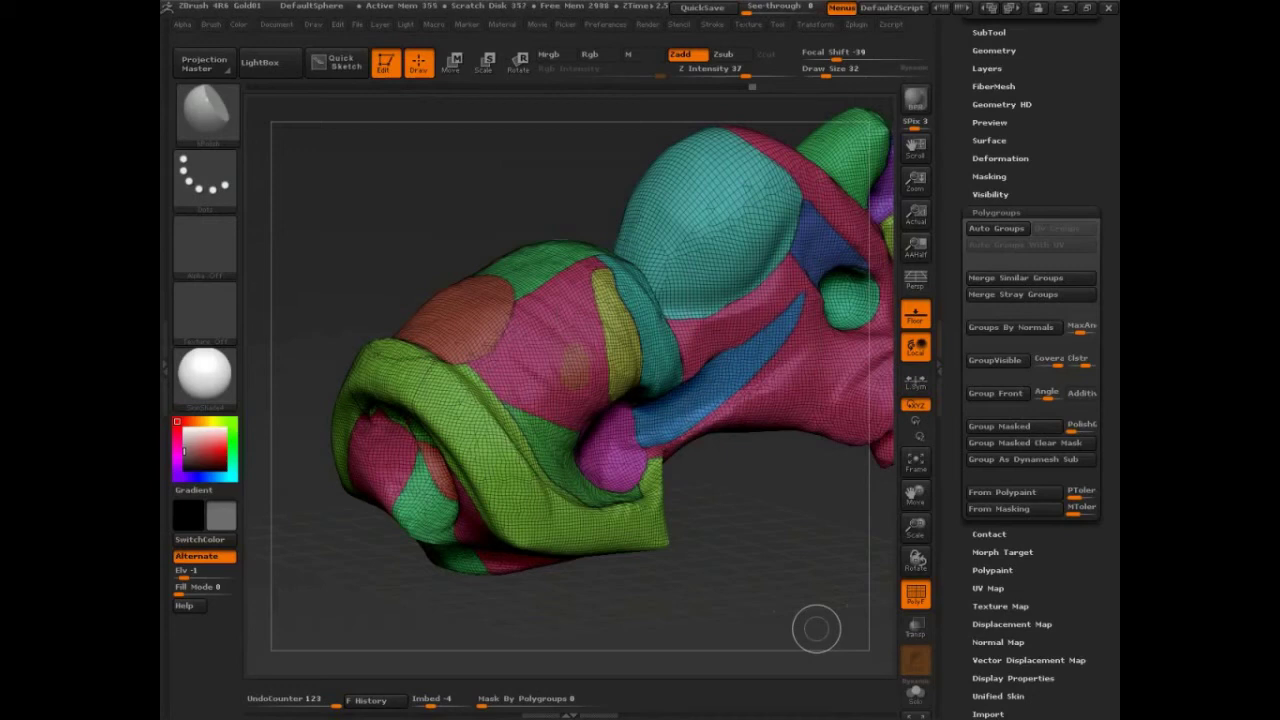
- Isolate the main polygroup and limit visibility to its rear portion with a straight vertical cut through the oval patch area
drag(706, 591, 796, 589)
ctrl+shift+click(545, 286)
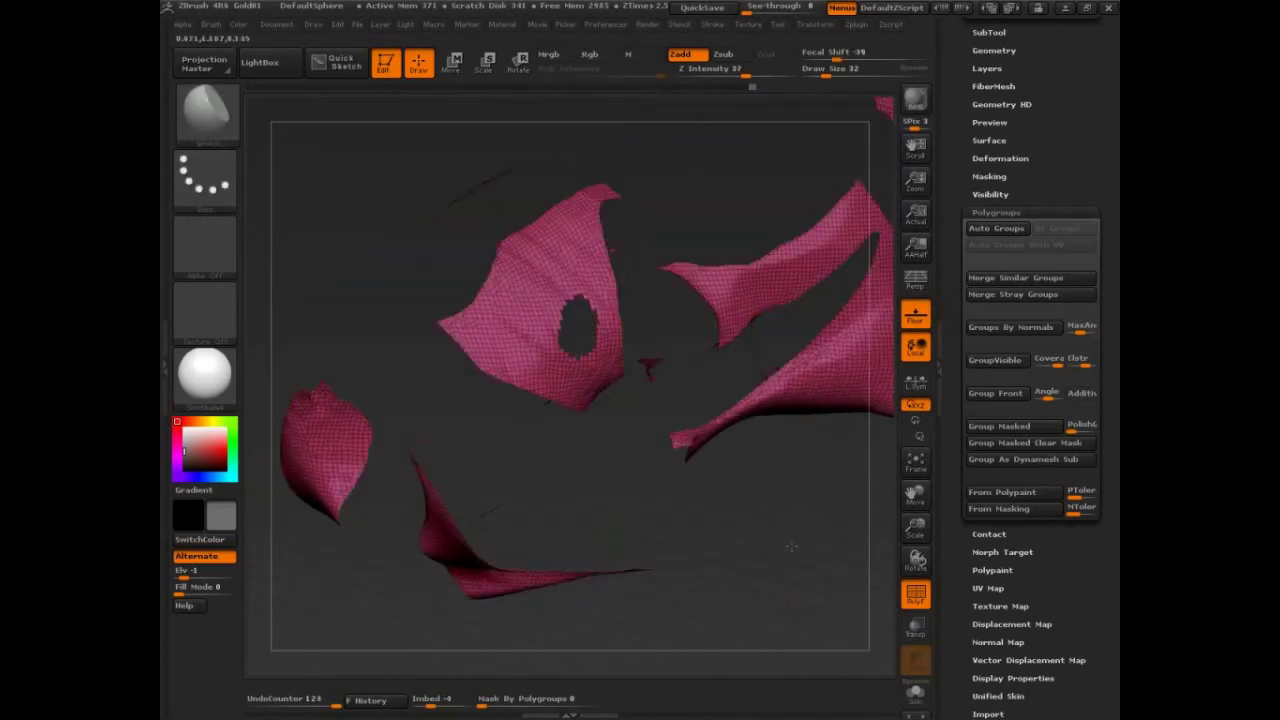
drag(772, 526, 738, 508)
ctrl+shift+drag(537, 506, 366, 243)
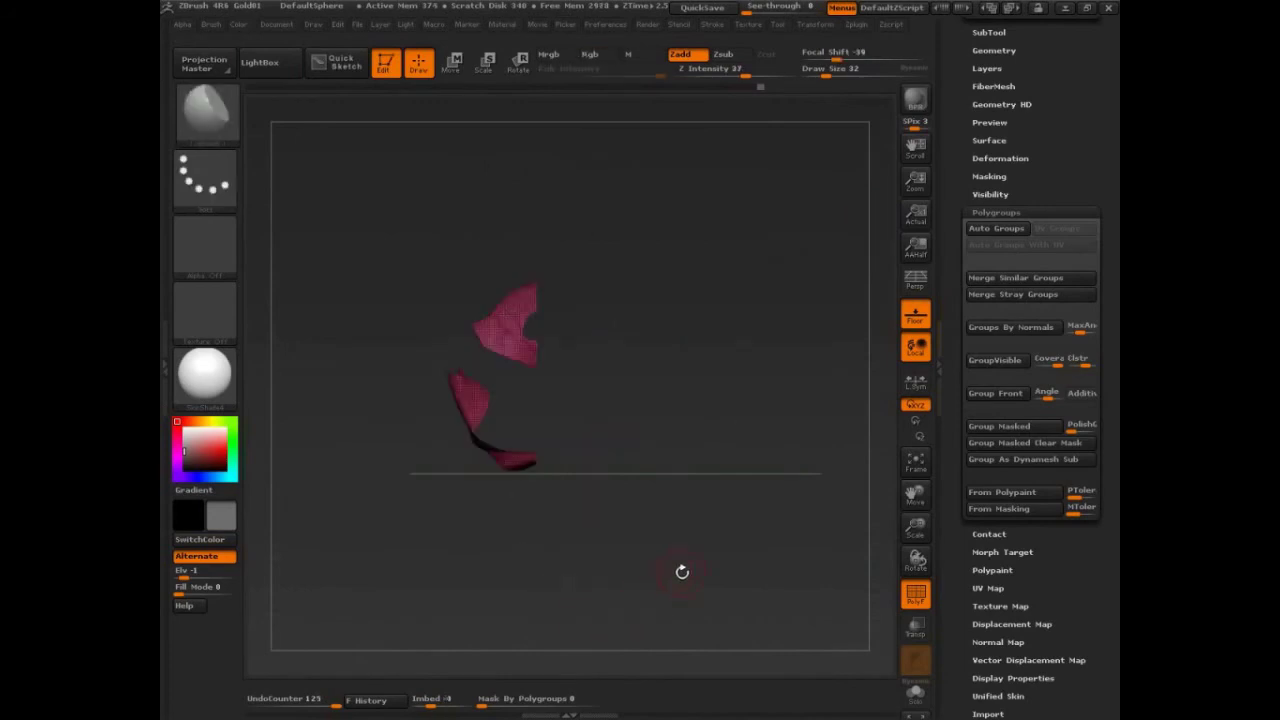
- Turn the visible rear pieces into their own polygroup and show all parts
key(ctrl+shift)
key(ctrl+w)
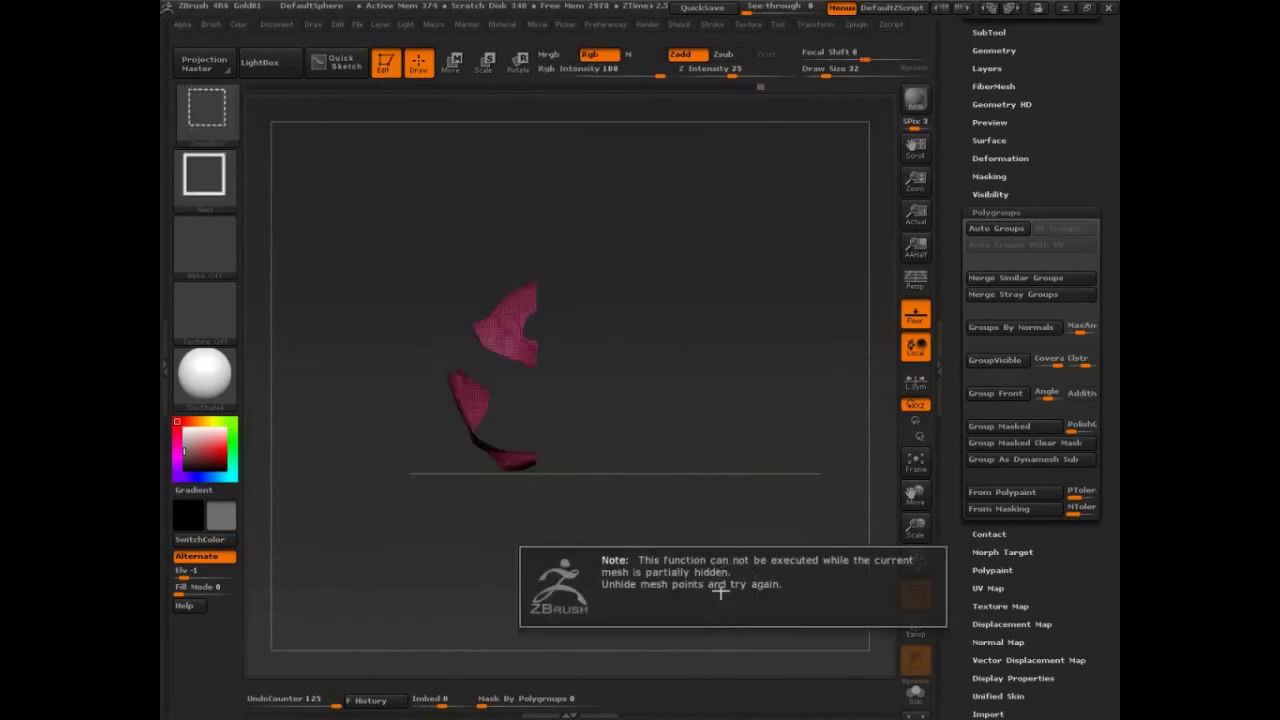
key(ctrl+w)
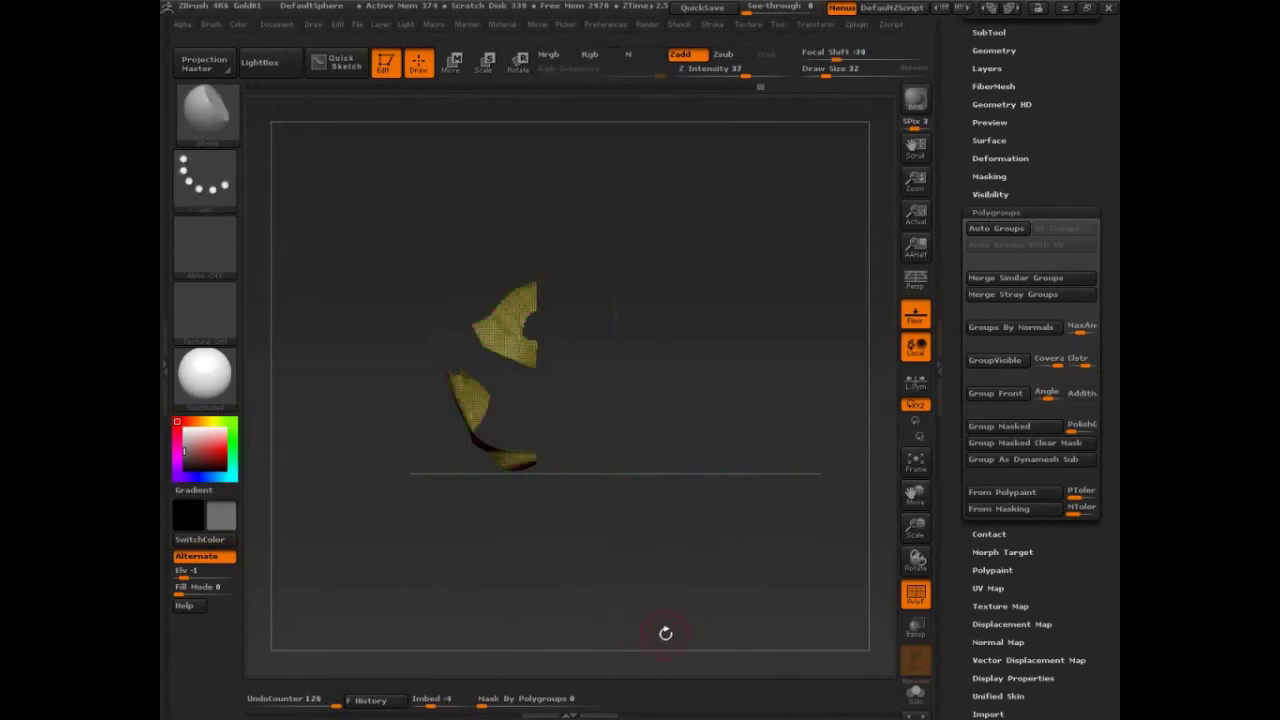
key(ctrl+shift)
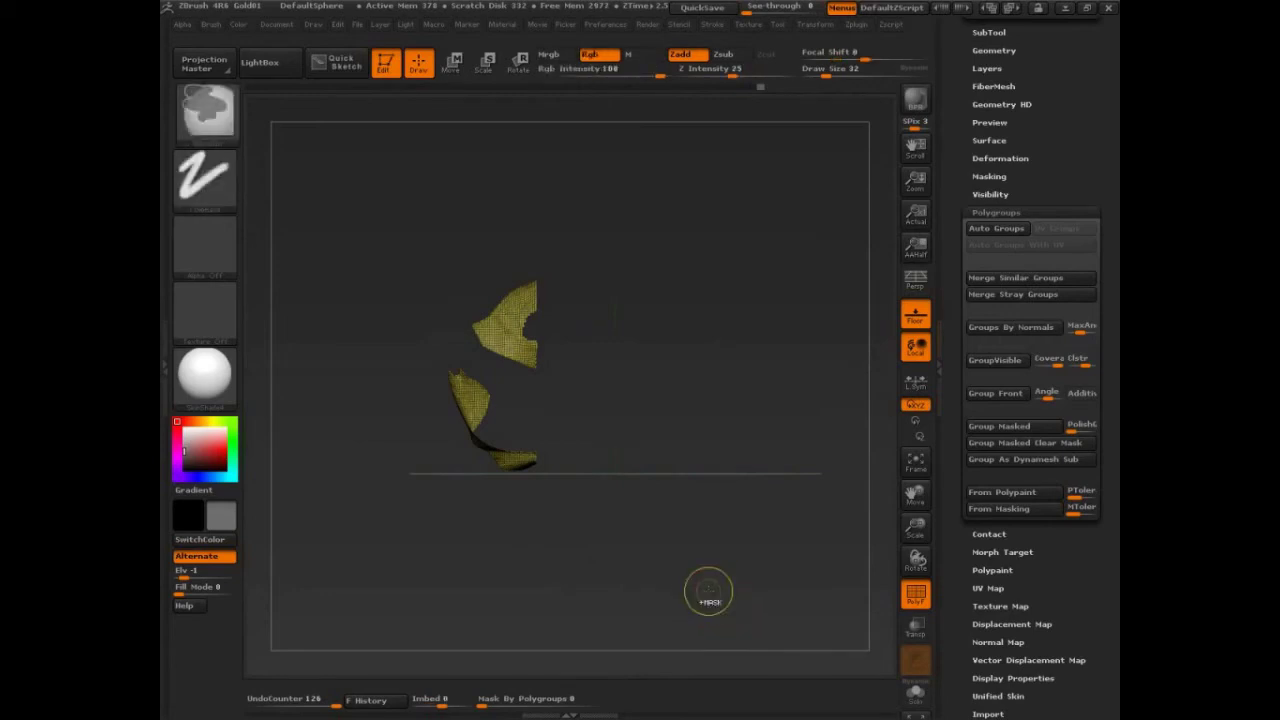
ctrl+shift+click(711, 597)
alt+drag(709, 574, 766, 600)
key(ctrl+shift)
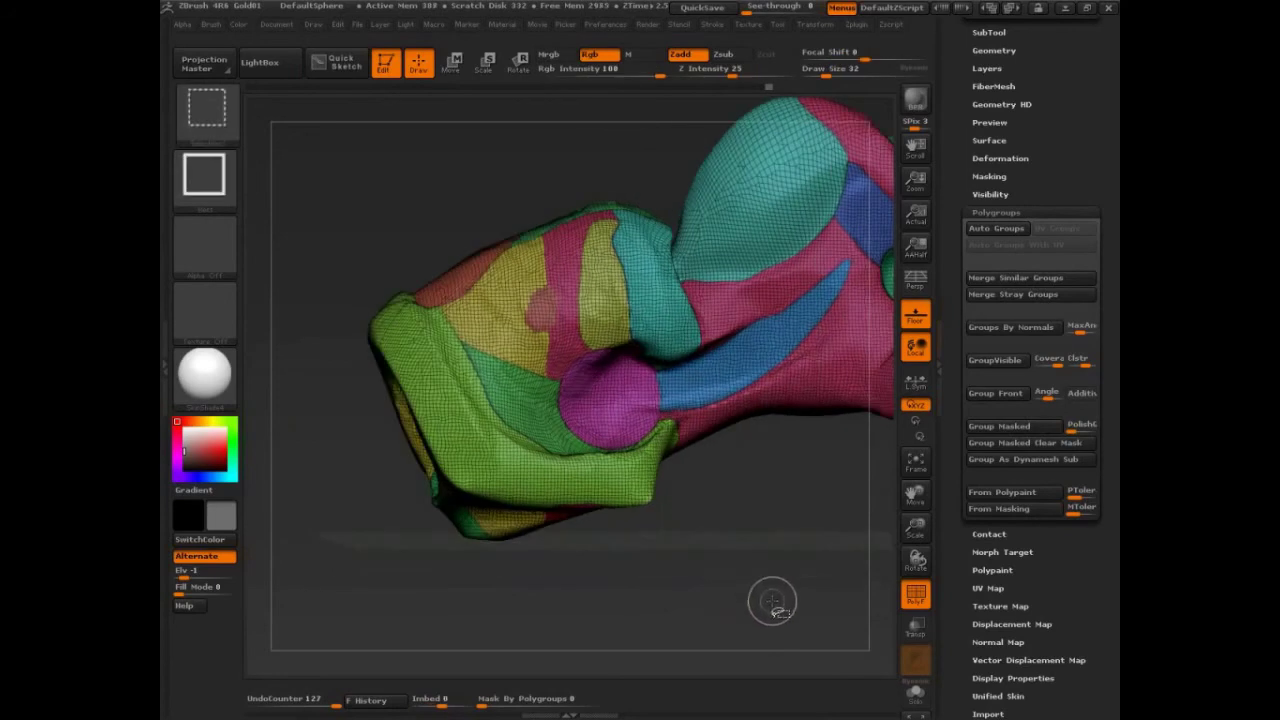
ctrl+shift+drag(543, 225, 553, 385)
mouse_move(611, 214)
ctrl+shift+mouse_down()
mouse_move(580, 292)
mouse_move(592, 360)
ctrl+shift+mouse_up()
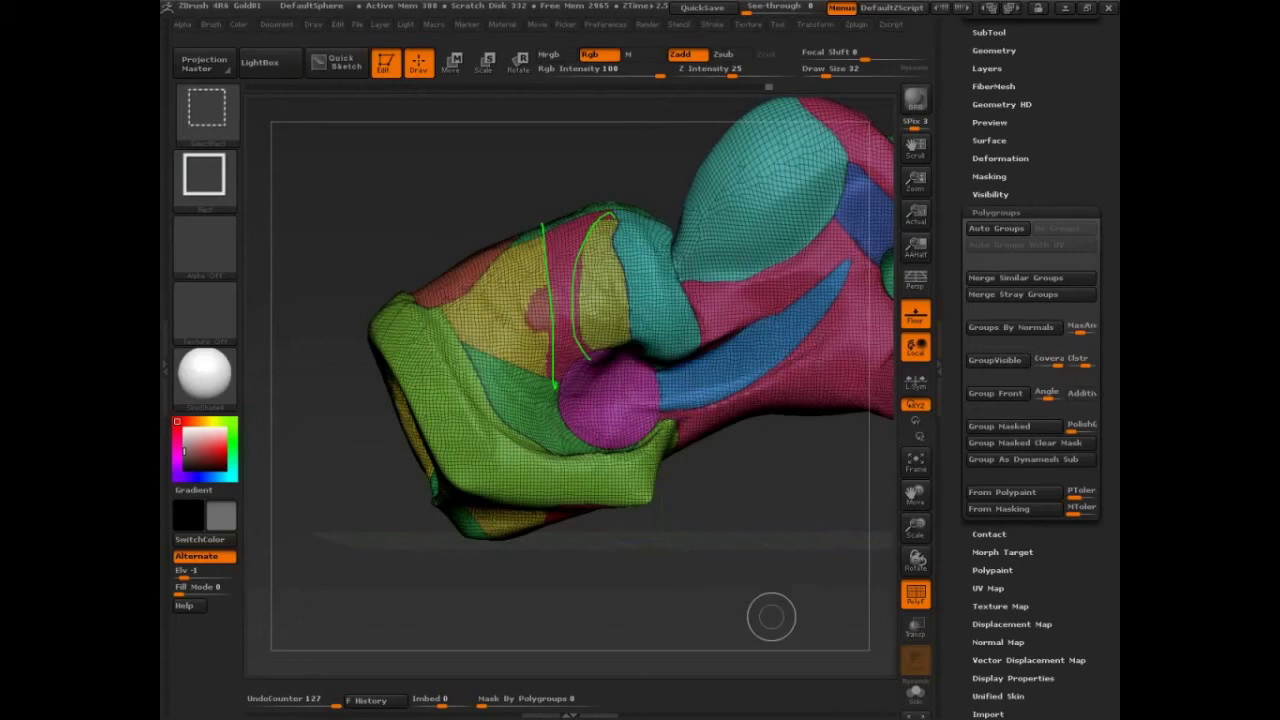
key(Escape)
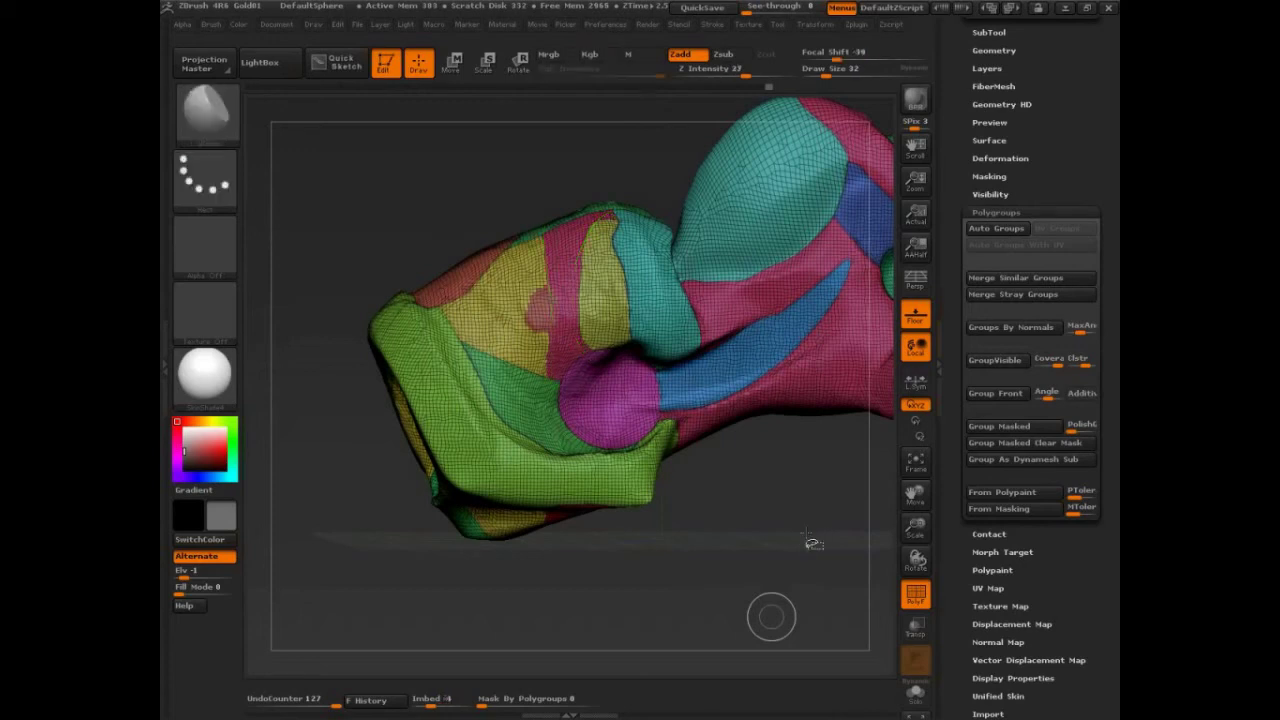
click(213, 26)
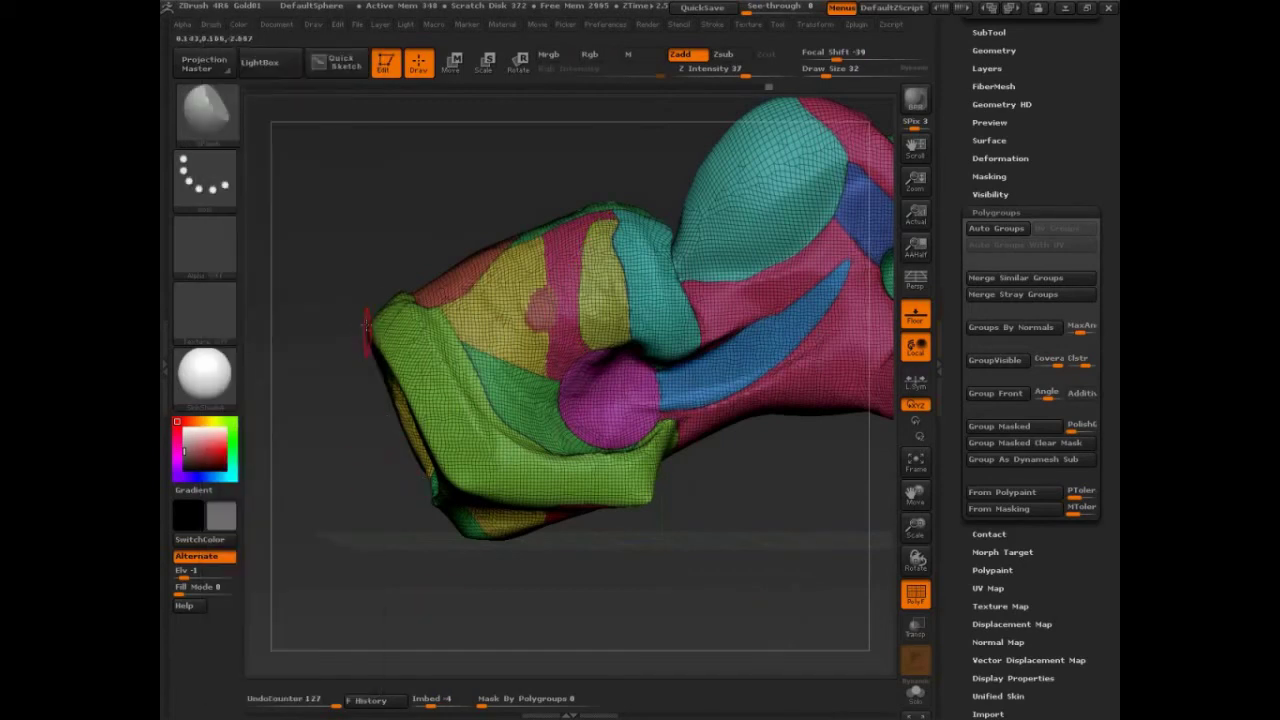
- Enlarge the draw size to 62 and mask a patch spanning the large dome's front edge and the polygroups beside it
drag(766, 543, 714, 607)
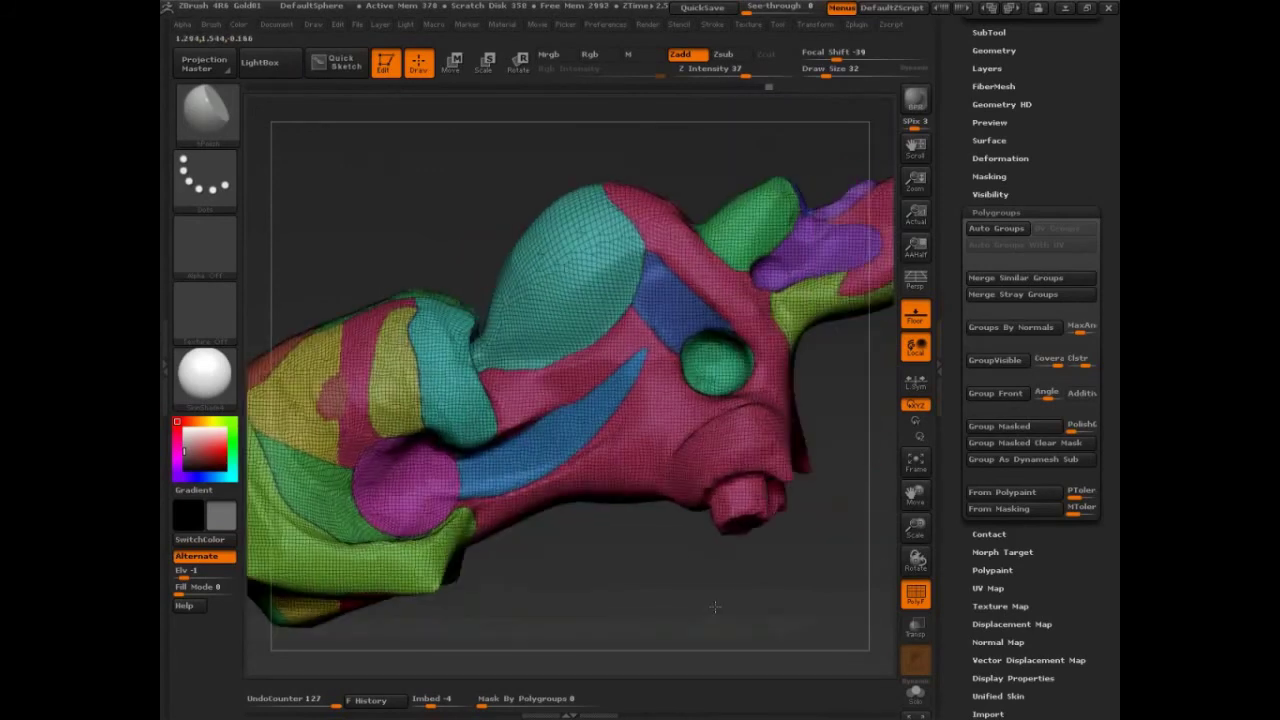
key(bracketright)
key(bracketright)
key(bracketright)
ctrl+drag(642, 297, 612, 295)
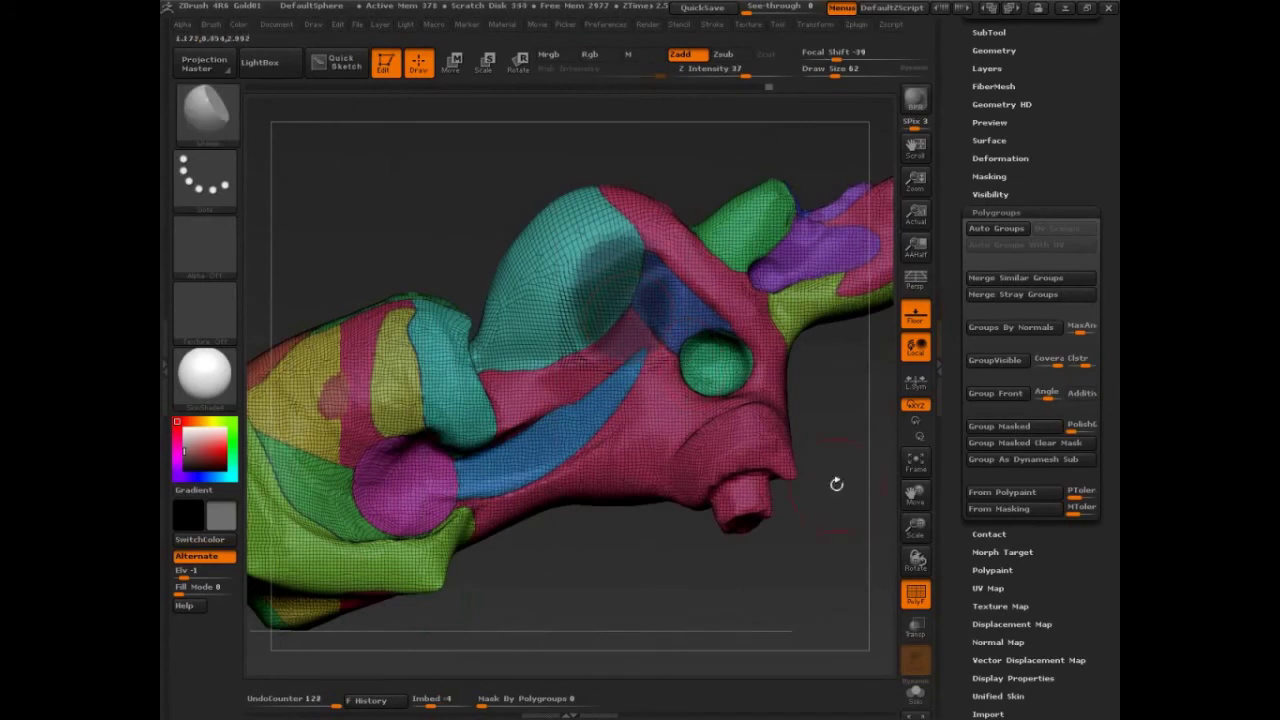
drag(850, 512, 858, 509)
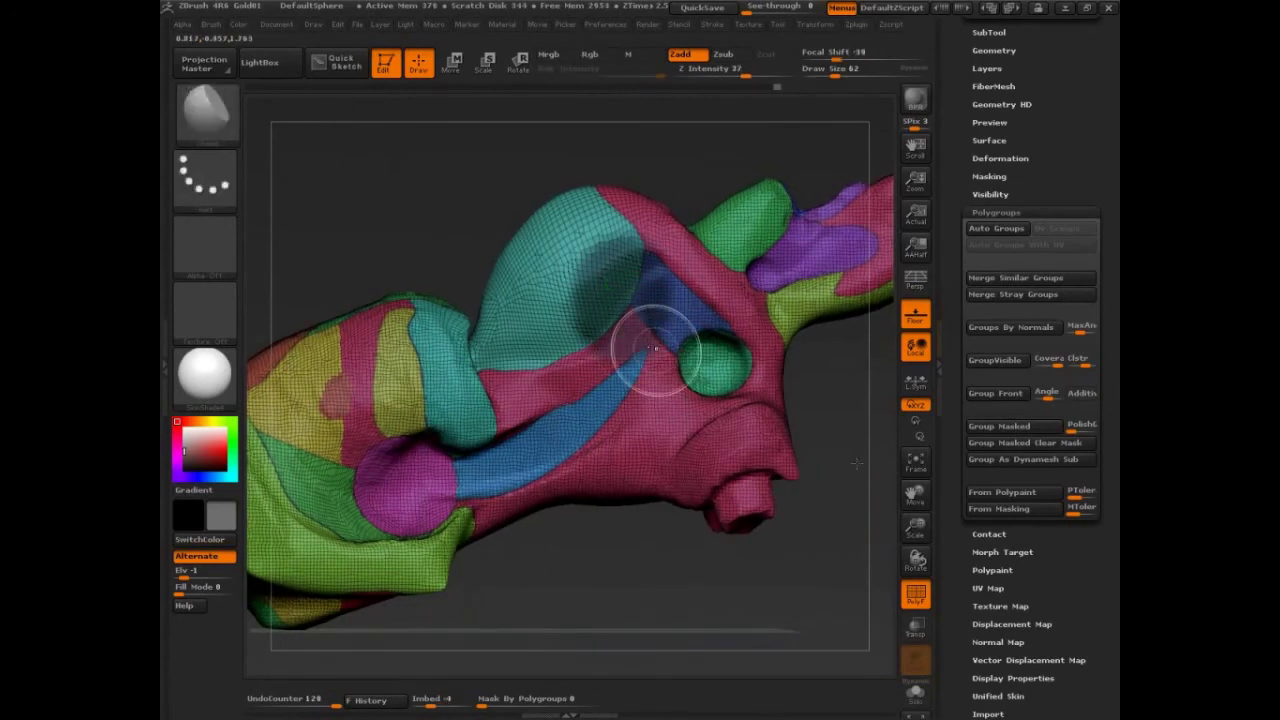
- Set Mask By Polygroups to 100 and mask a patch on the front edge of the large dome's polygroup
mouse_move(857, 463)
mouse_down()
mouse_move(845, 466)
mouse_move(857, 512)
mouse_up()
click(211, 24)
ctrl+drag(620, 312, 628, 286)
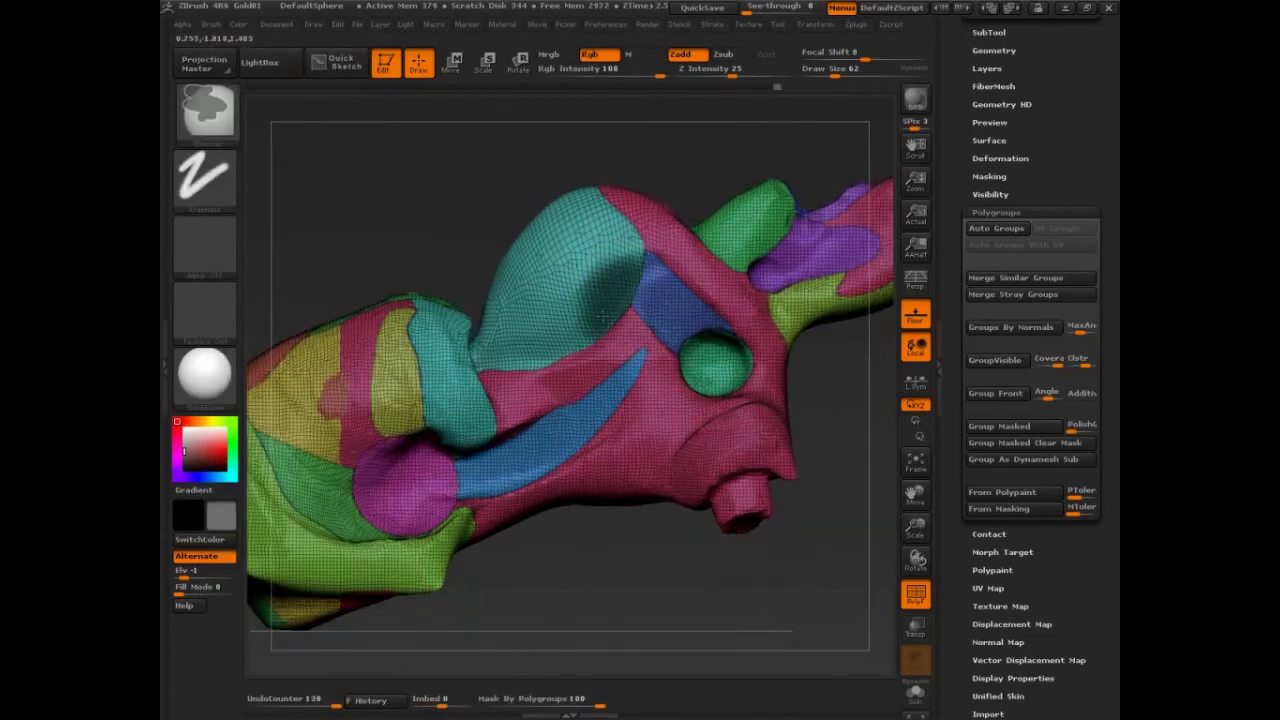
ctrl+drag(636, 376, 640, 378)
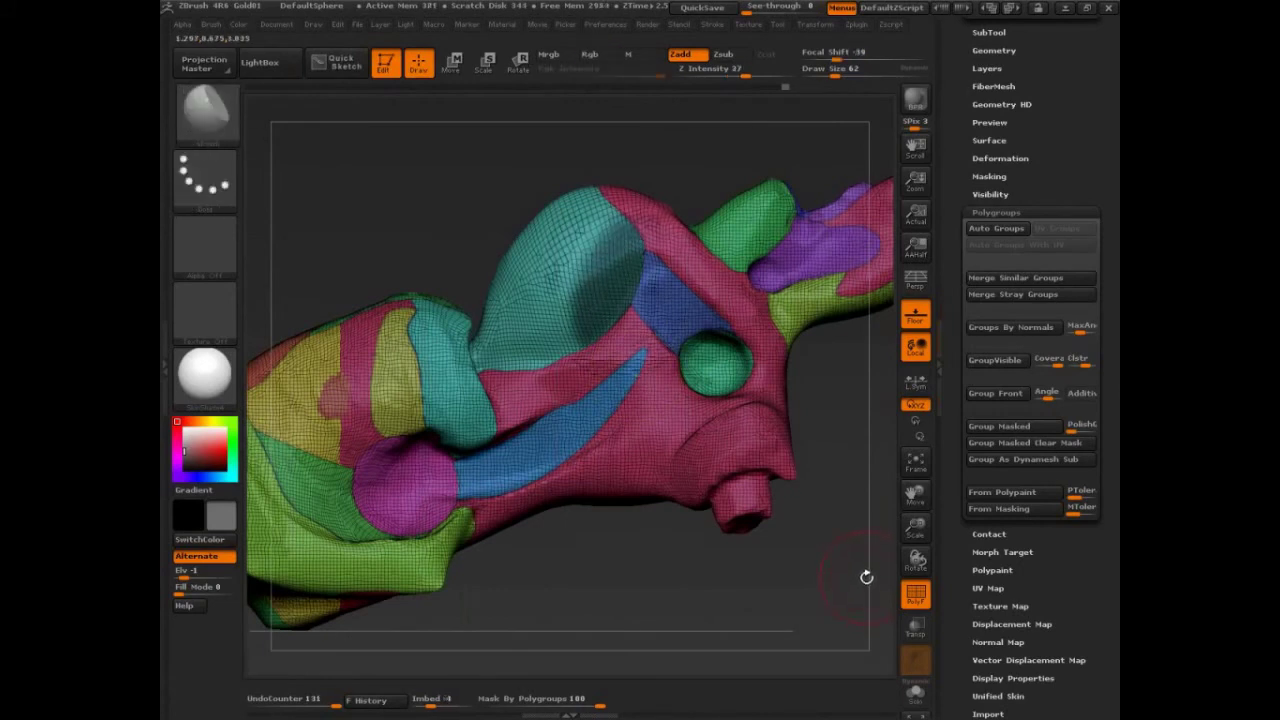
- Isolate the large dome's polygroup to check its mask, show all parts, and clear the mask
key(ctrl)
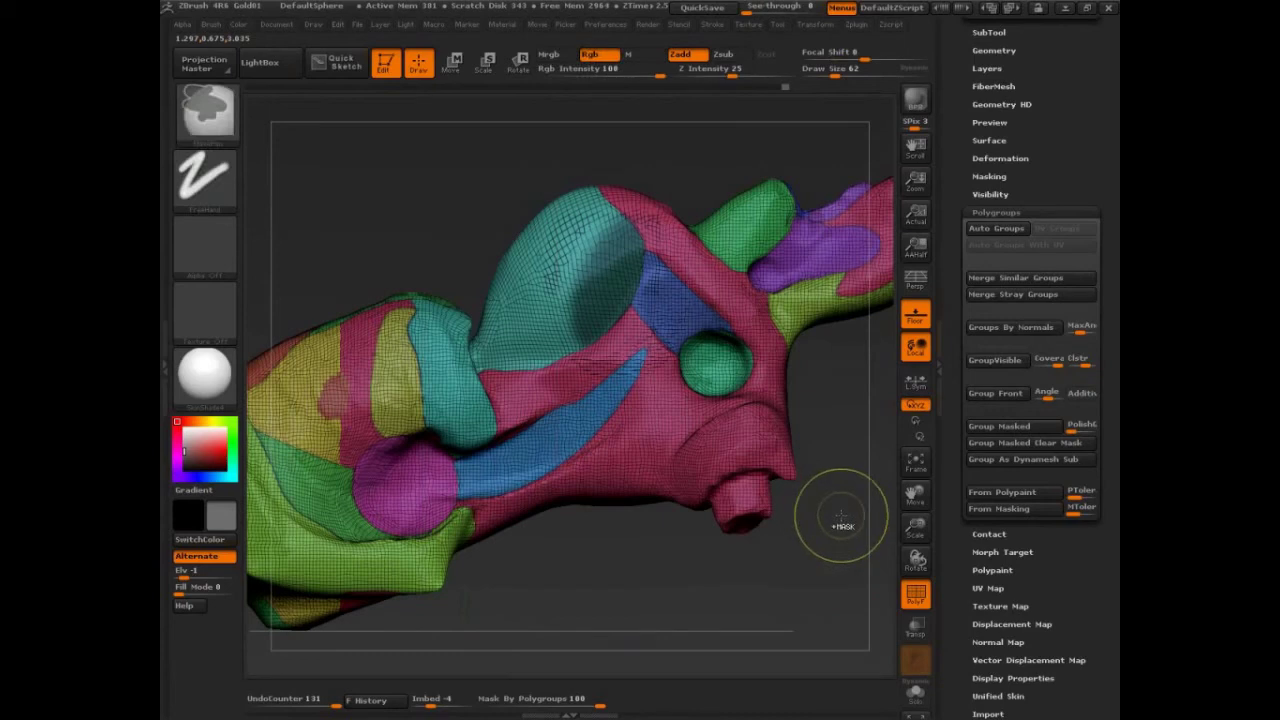
ctrl+shift+click(609, 294)
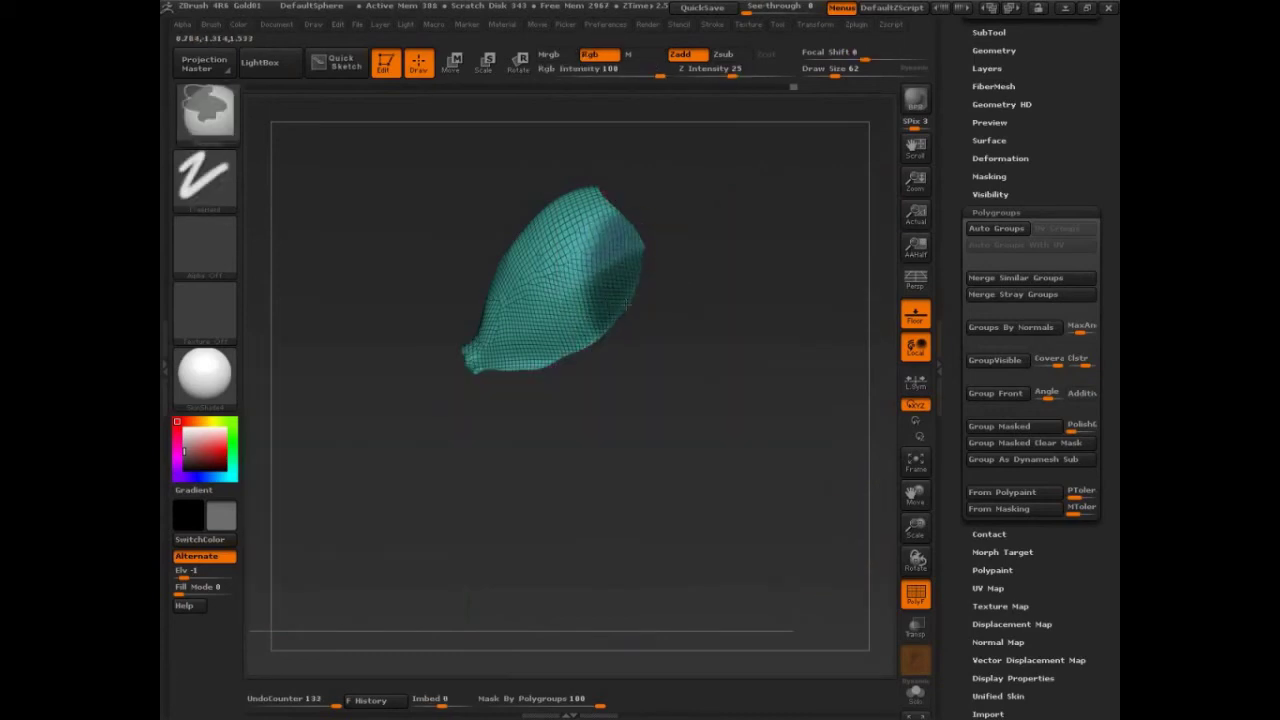
ctrl+shift+click(821, 466)
key(ctrl)
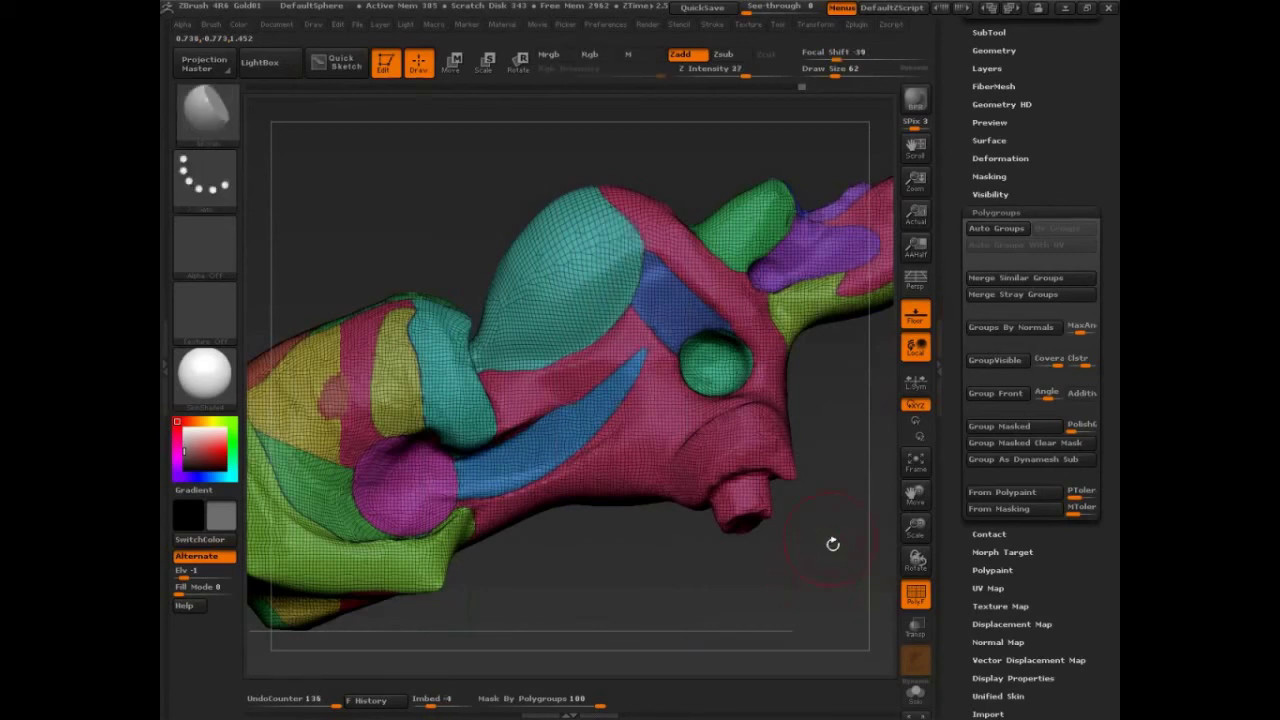
- Mask the rounded muzzle area around the small snout protrusion and turn it into its own polygroup
drag(832, 543, 721, 589)
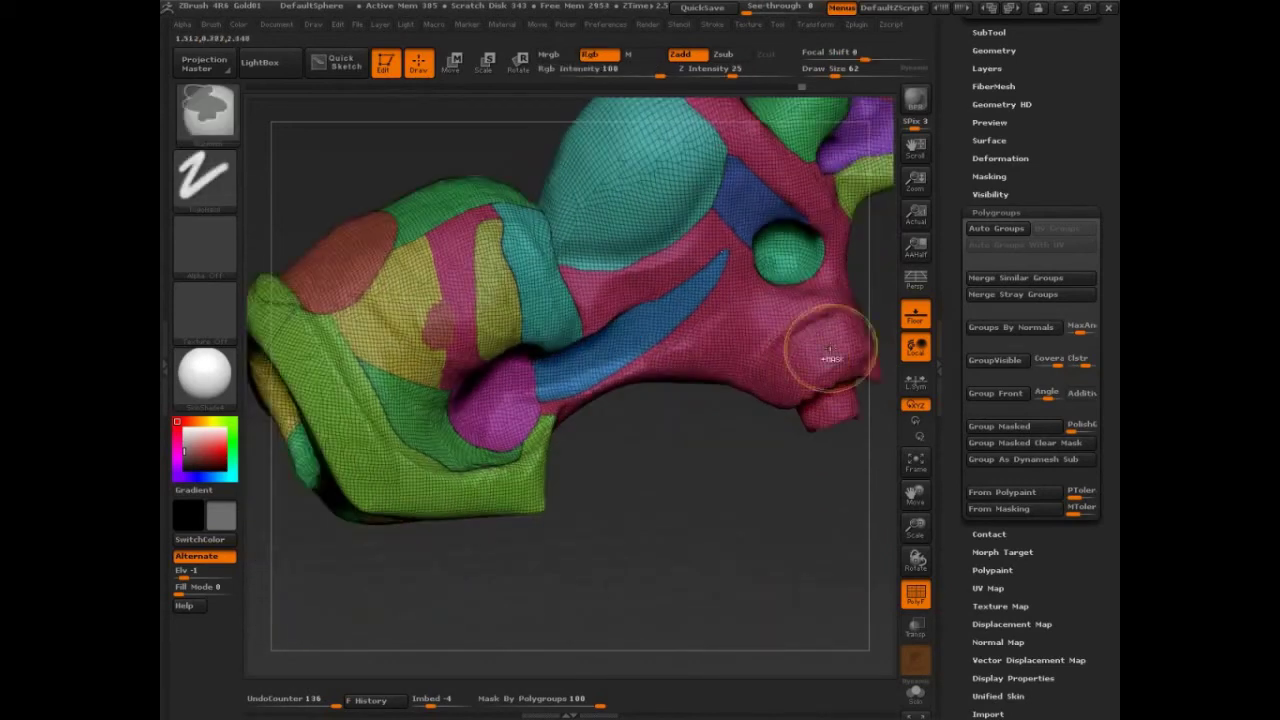
key(ctrl+shift)
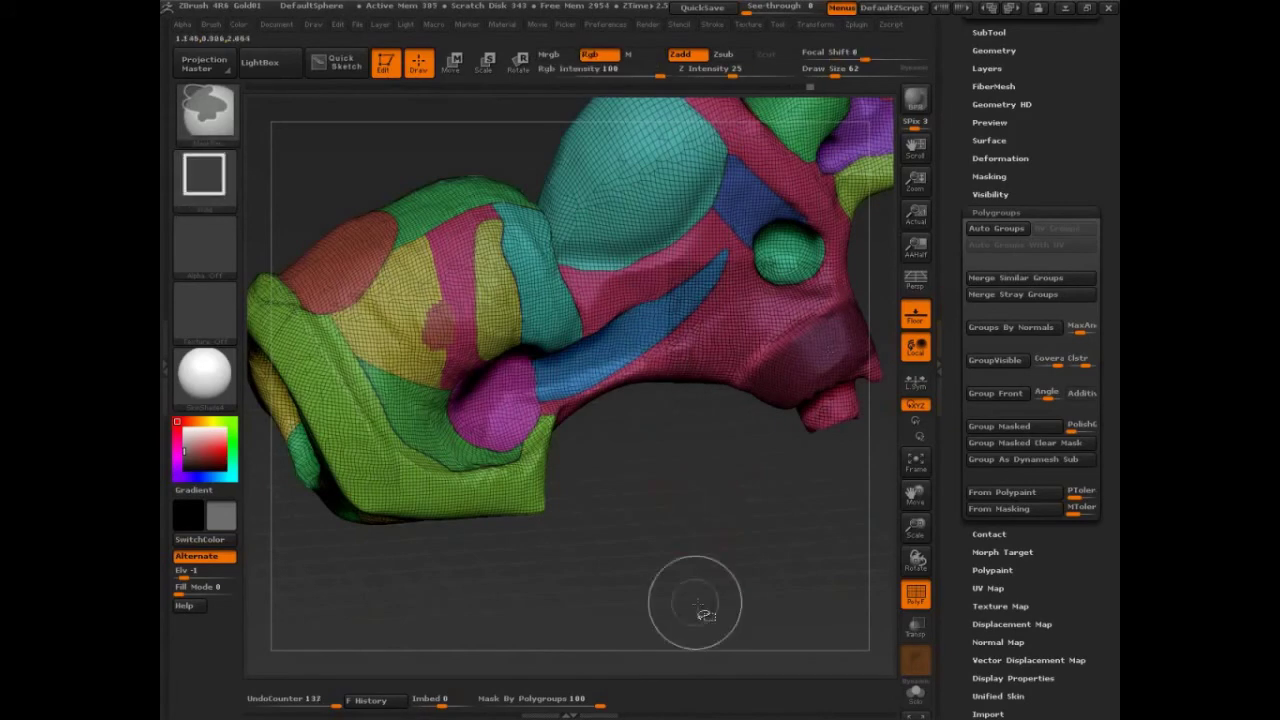
key(ctrl+shift+w)
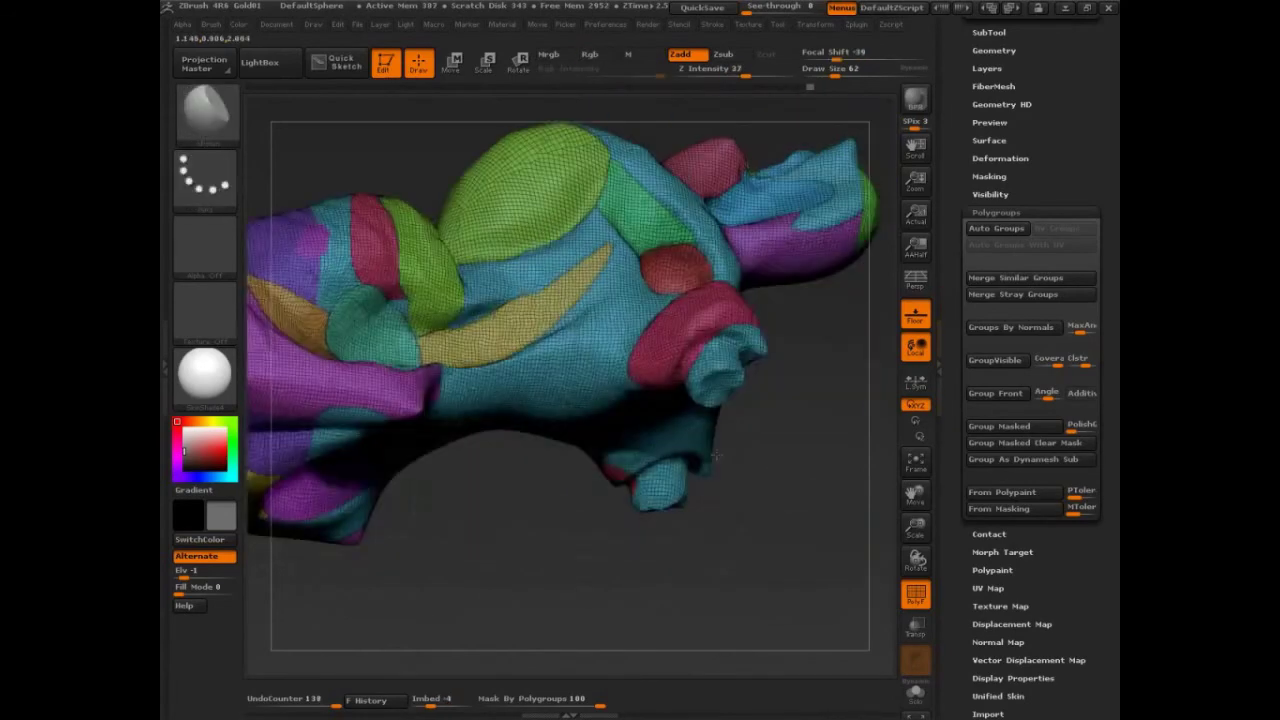
drag(716, 456, 729, 514)
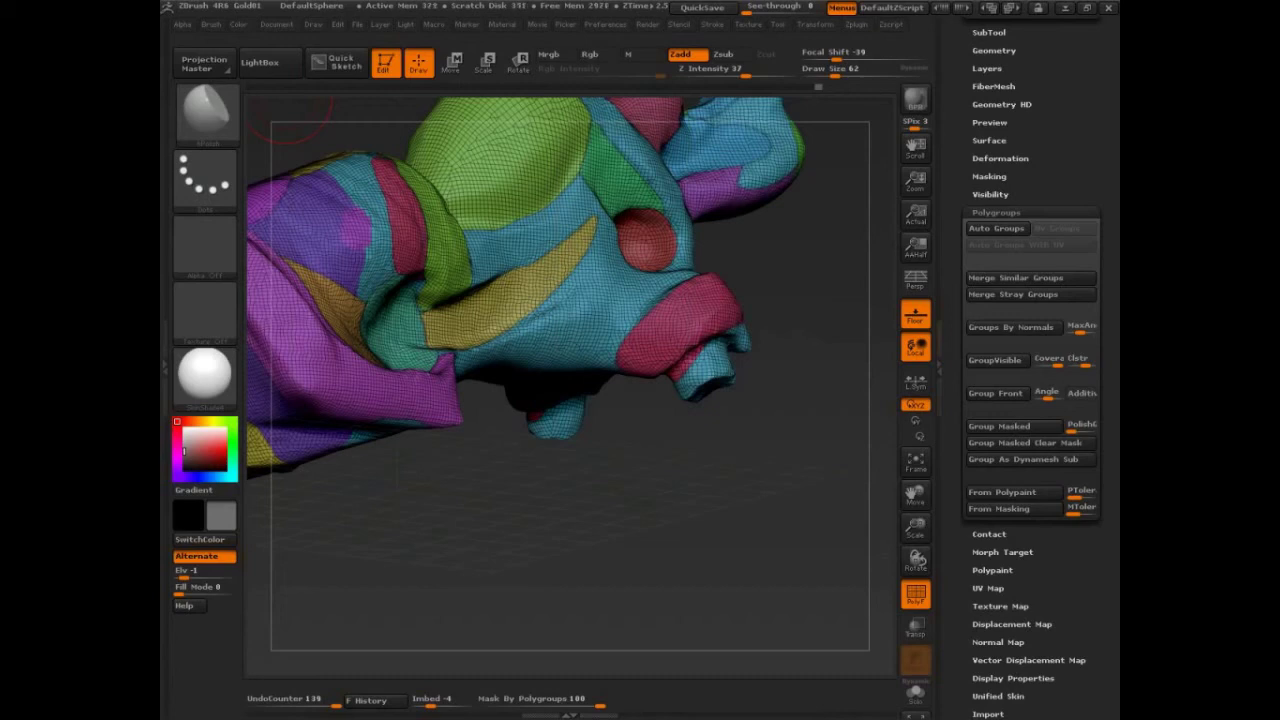
mouse_move(766, 505)
mouse_down()
mouse_move(795, 519)
mouse_move(566, 537)
mouse_move(791, 579)
mouse_up()
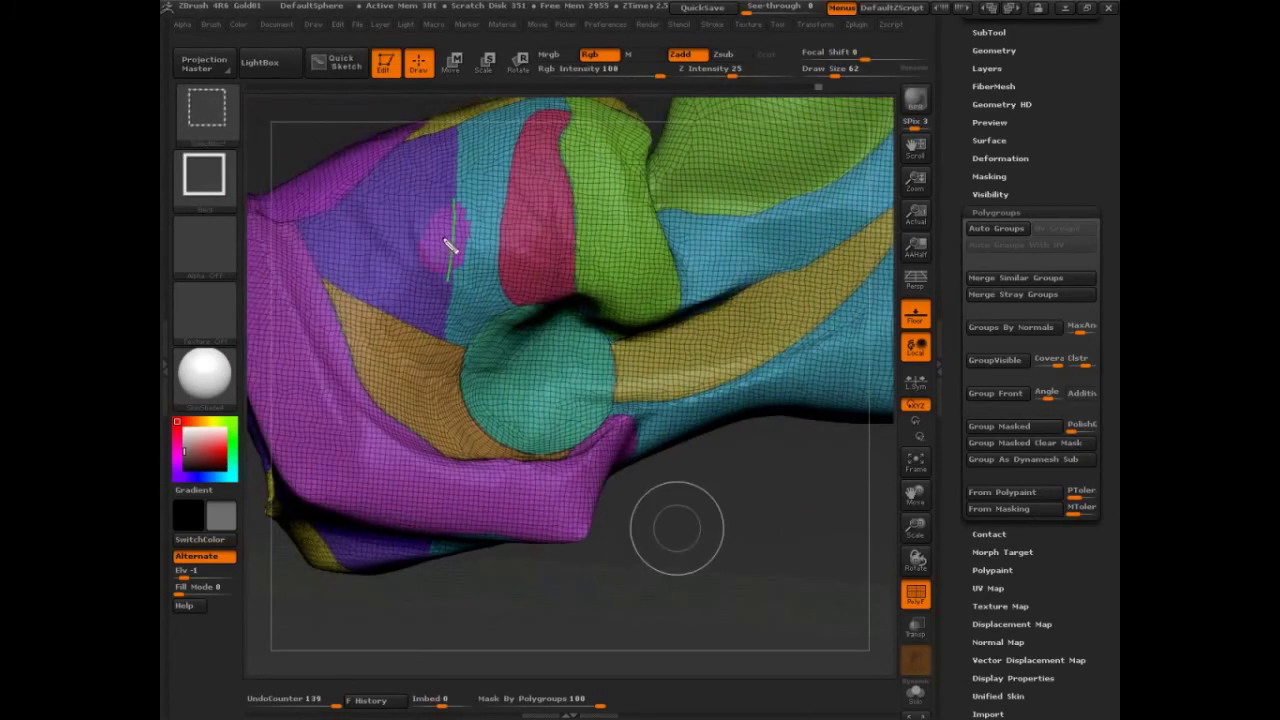
mouse_move(443, 239)
mouse_down()
mouse_move(389, 239)
mouse_move(379, 261)
mouse_up()
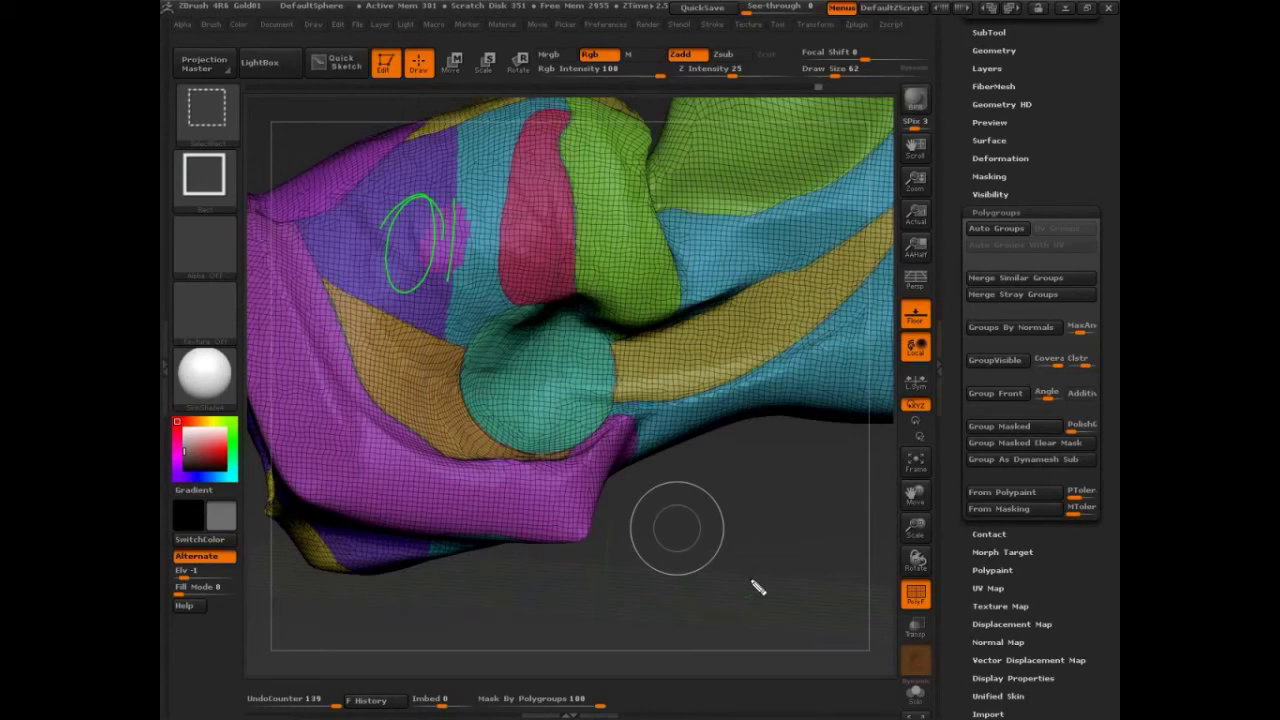
key(Escape)
- Isolate the rear bulge's side polygroup with its oval patch, set the draw size to 35, and hide the oval's part beyond the straight edge
mouse_move(792, 512)
mouse_down()
mouse_move(802, 543)
mouse_move(745, 540)
mouse_move(927, 569)
mouse_up()
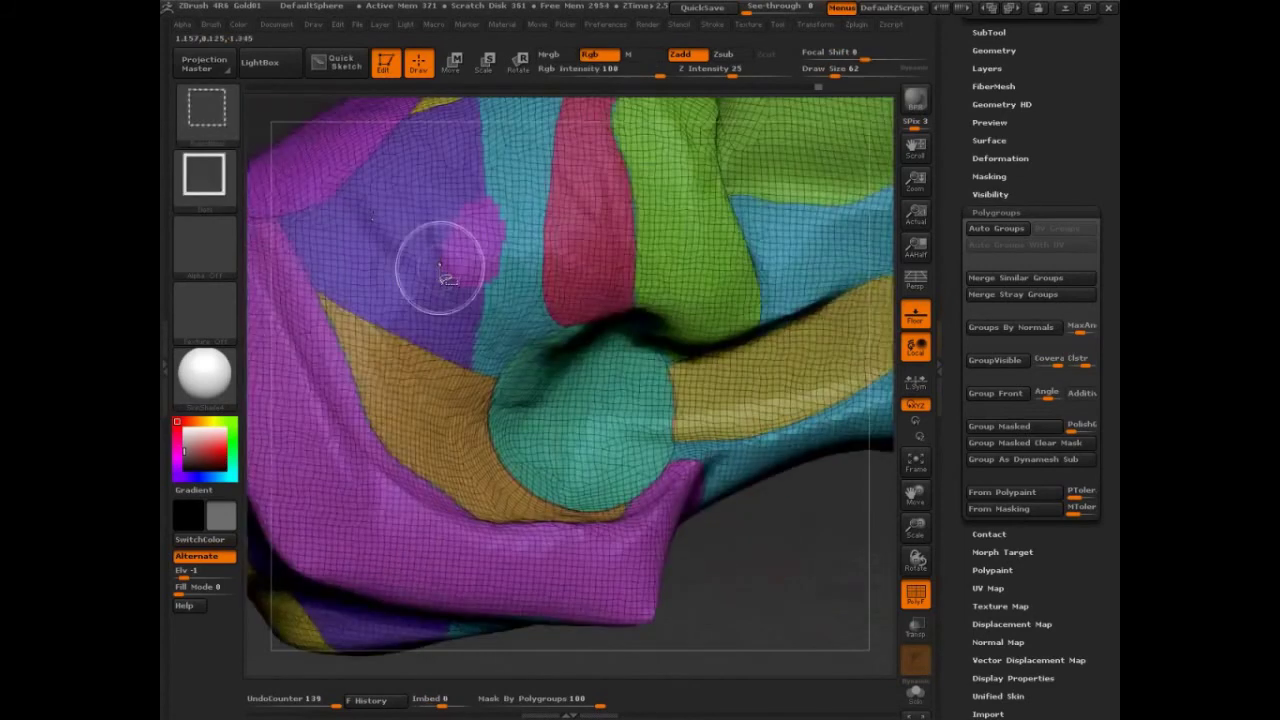
ctrl+shift+click(443, 264)
key(s)
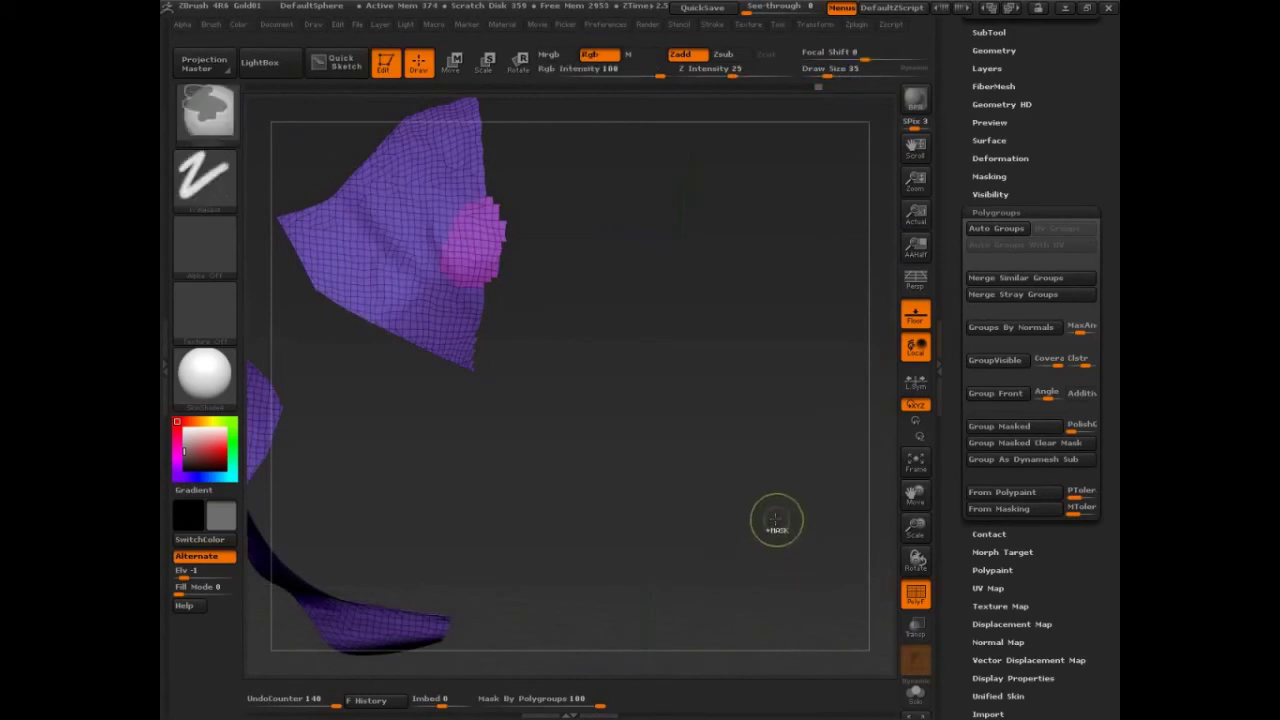
ctrl+shift+drag(545, 166, 488, 300)
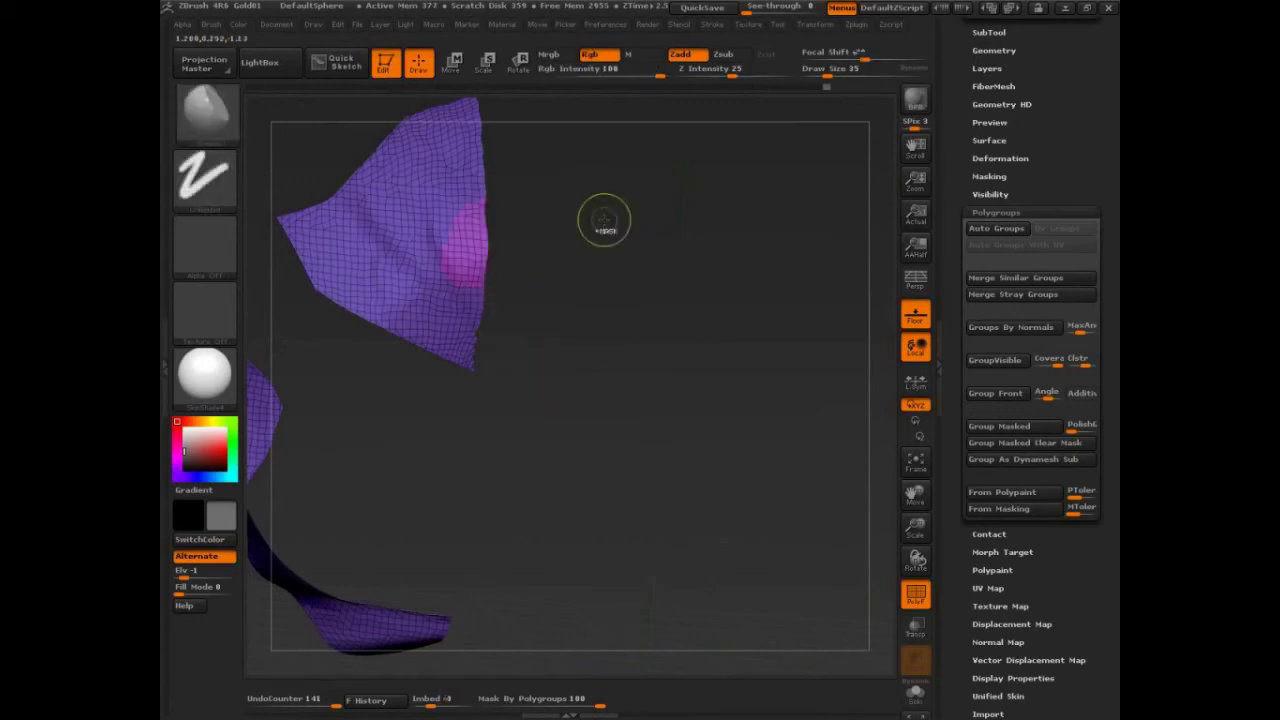
mouse_move(578, 149)
ctrl+shift+mouse_down()
mouse_move(551, 240)
mouse_move(491, 319)
ctrl+shift+mouse_up()
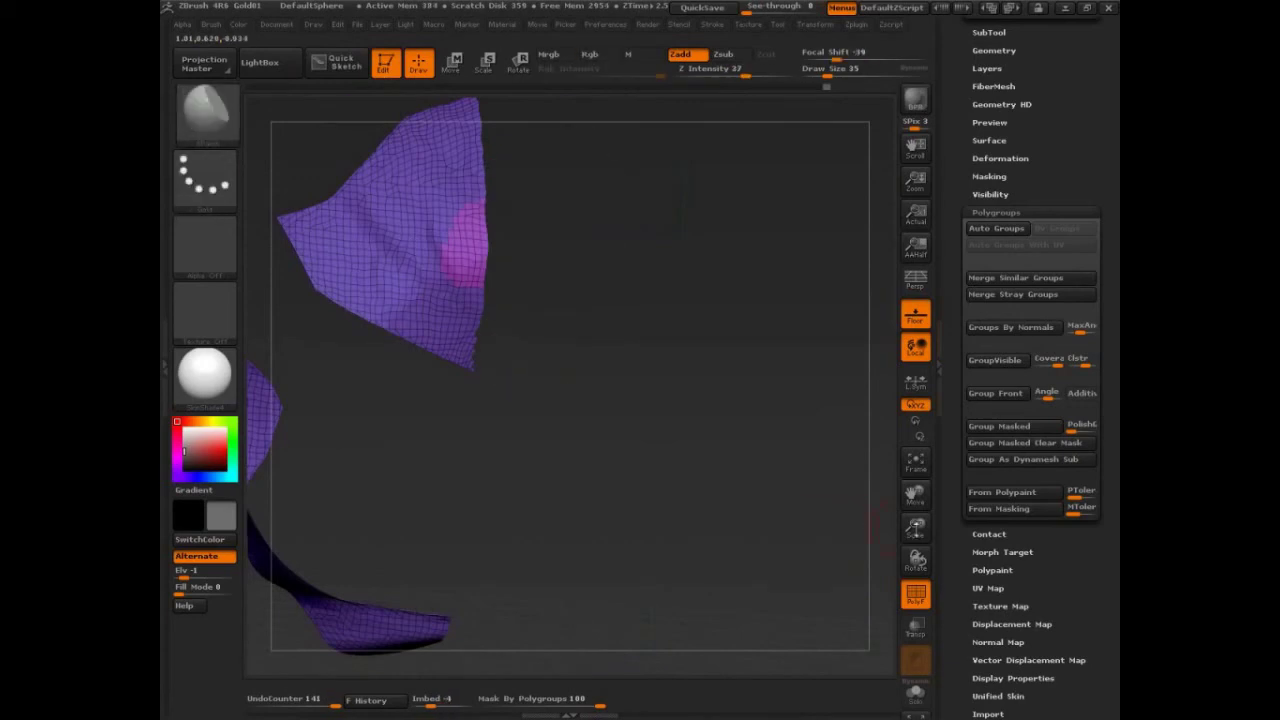
- Turn the visible side pieces of the rear bulge into one polygroup and show all parts
click(997, 360)
key(ctrl+shift)
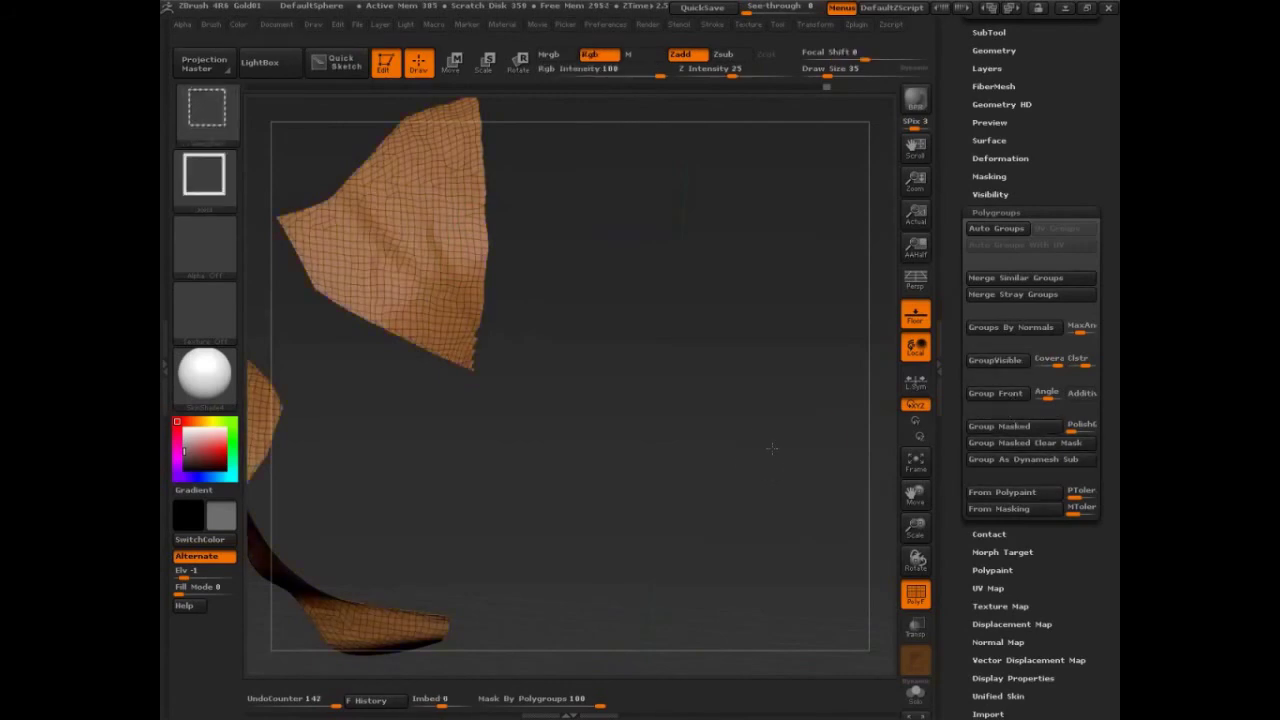
ctrl+shift+click(772, 448)
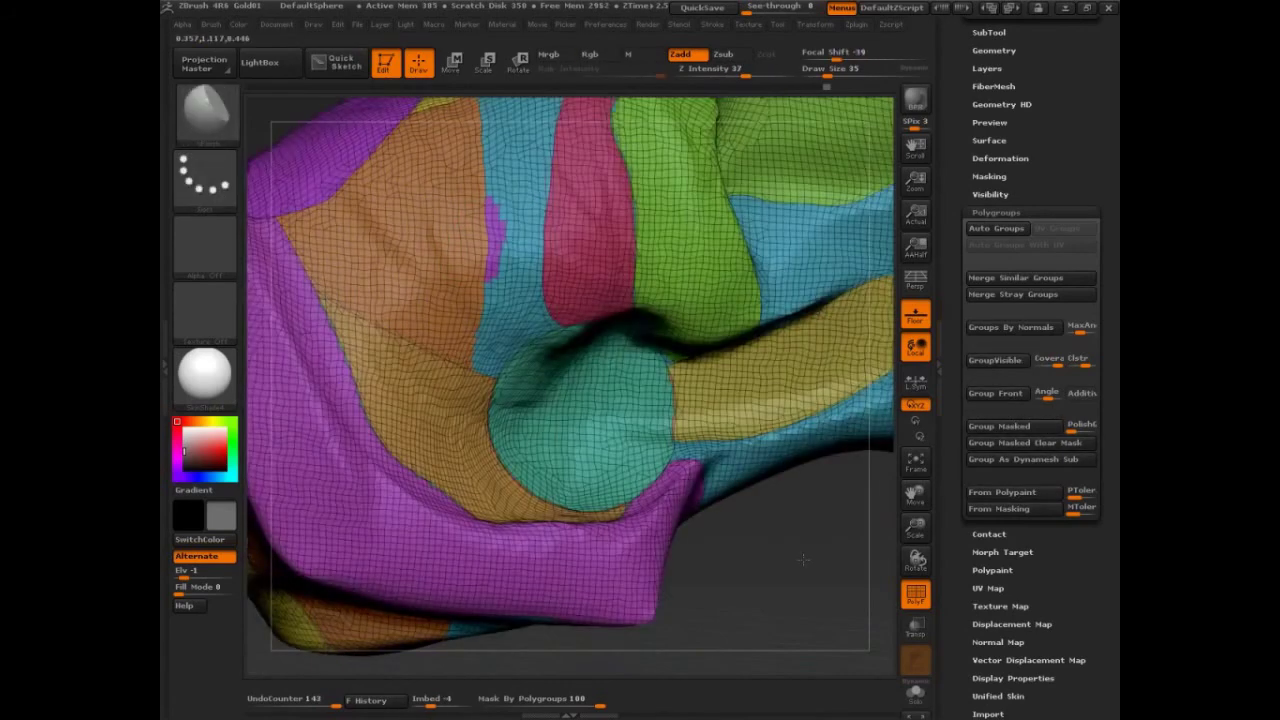
- Mask a small patch at the inner edge of the round polygroup on the rear bulge and turn it into its own polygroup
drag(803, 559, 766, 560)
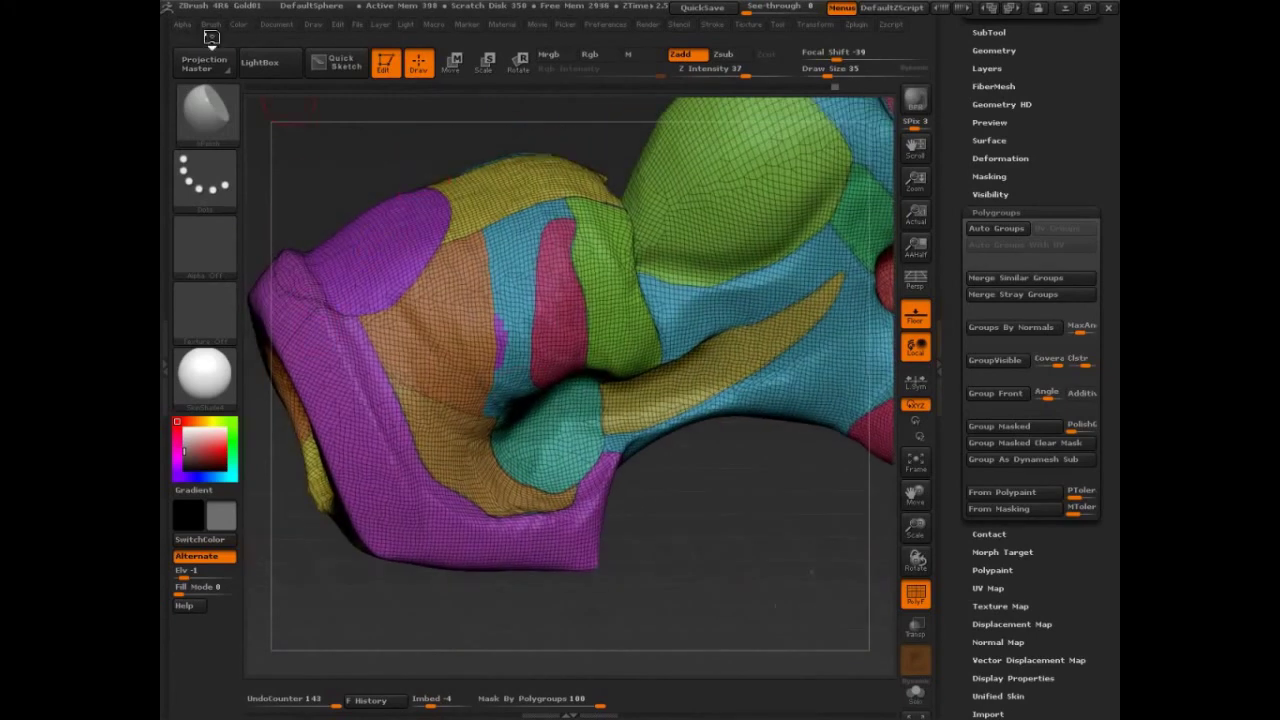
click(211, 27)
drag(749, 561, 776, 576)
mouse_move(471, 243)
ctrl+mouse_down()
mouse_move(458, 214)
mouse_move(472, 232)
ctrl+mouse_up()
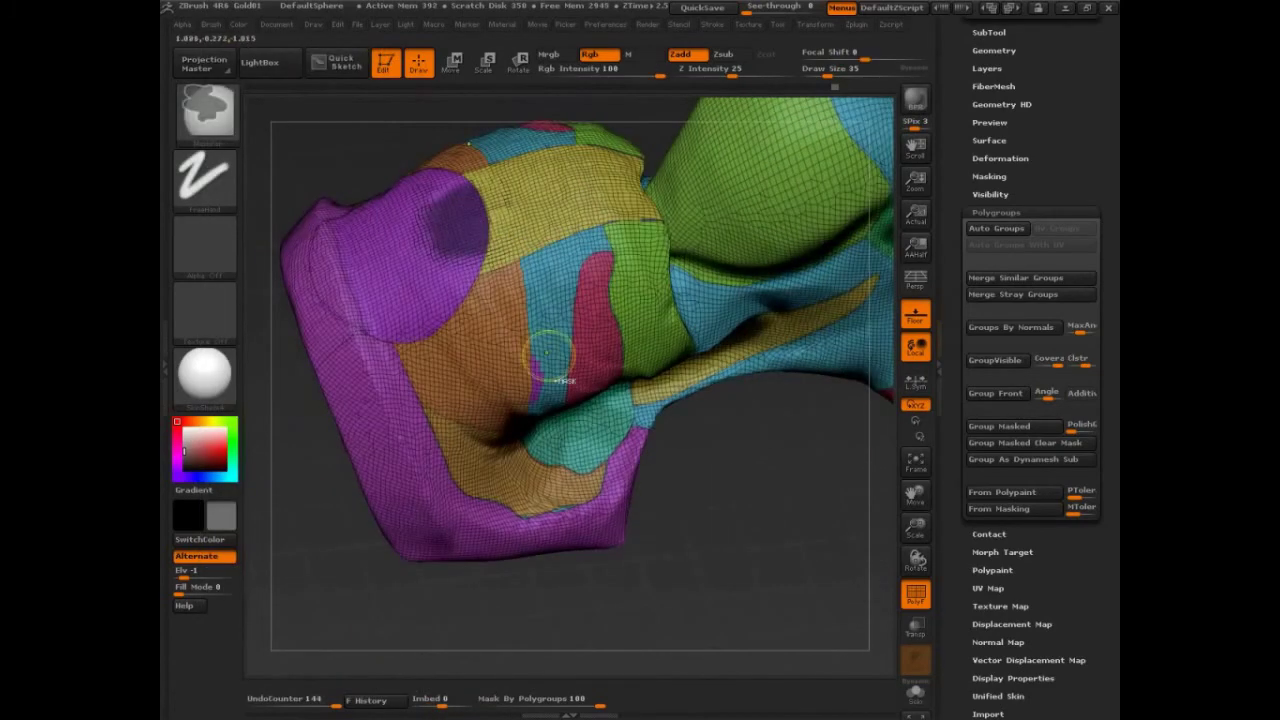
key(ctrl+w)
- Mask a C-shaped band around the small patch within the rear bulge's round polygroup and turn it into its own polygroup
drag(770, 505, 794, 505)
mouse_move(428, 212)
ctrl+mouse_down()
mouse_move(448, 240)
mouse_move(454, 208)
mouse_move(450, 262)
ctrl+mouse_up()
mouse_move(705, 513)
ctrl+mouse_down()
mouse_move(711, 480)
mouse_move(774, 508)
ctrl+mouse_up()
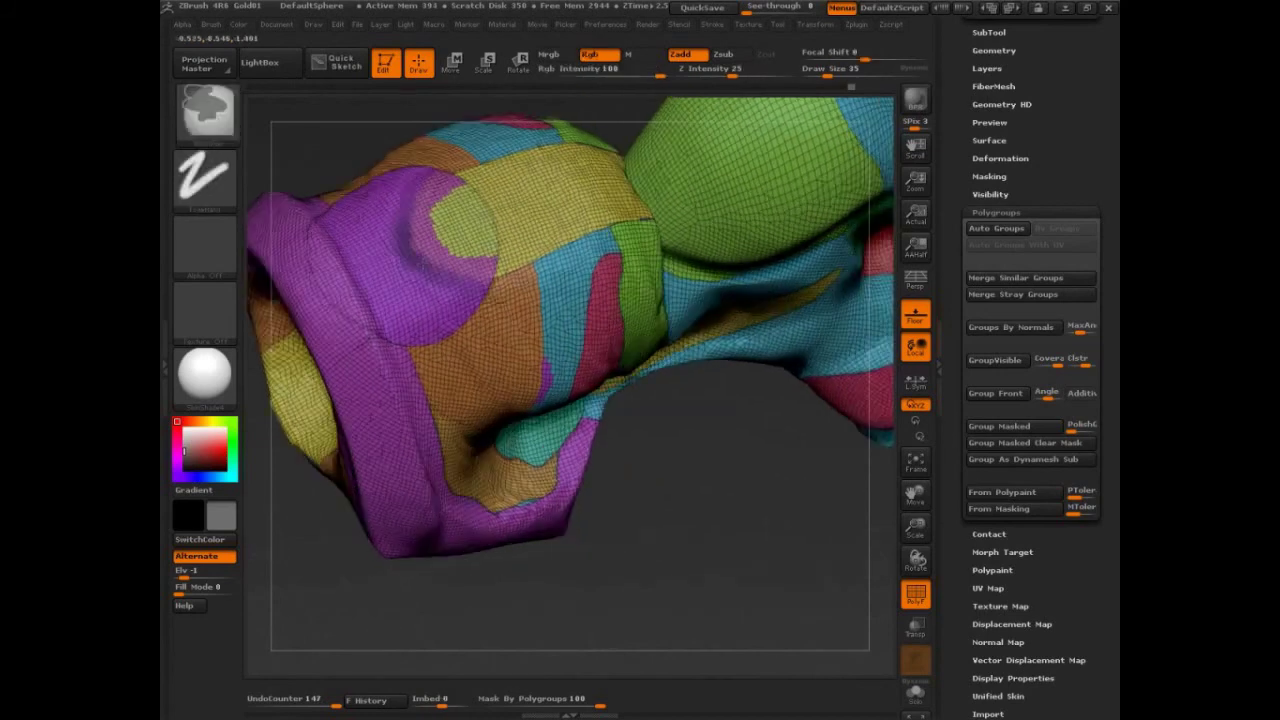
ctrl+drag(446, 184, 398, 231)
ctrl+drag(408, 181, 471, 300)
key(ctrl+shift)
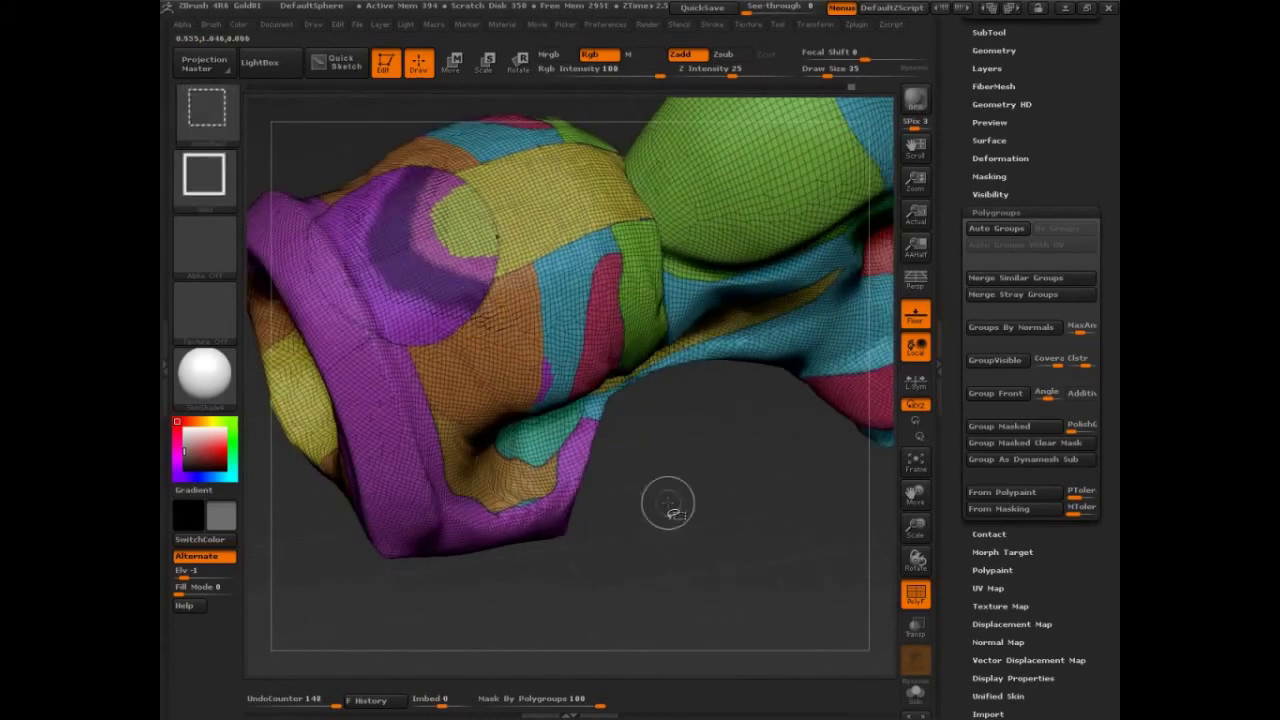
key(ctrl+w)
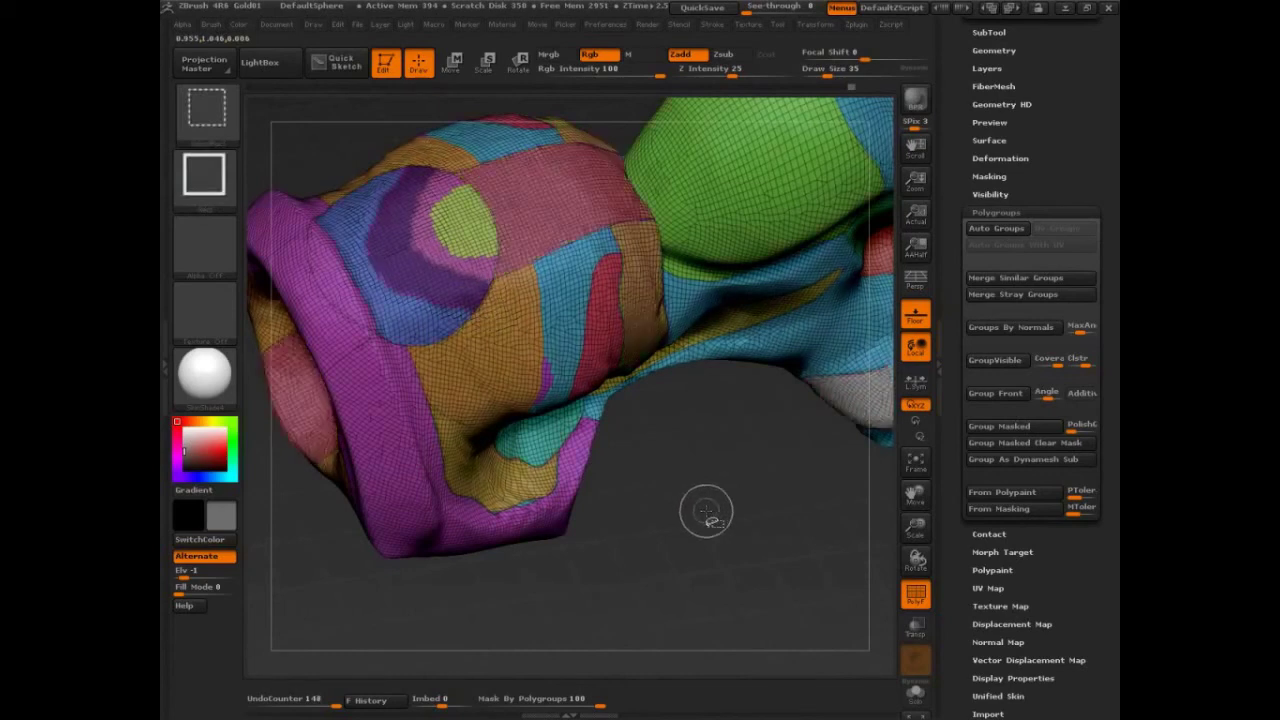
- Clear the test mask on the horn base, then mask a small patch on the ridge beside the dome and make it a polygroup
mouse_move(706, 512)
mouse_down()
mouse_move(740, 497)
mouse_move(797, 552)
mouse_move(733, 577)
mouse_move(684, 632)
mouse_up()
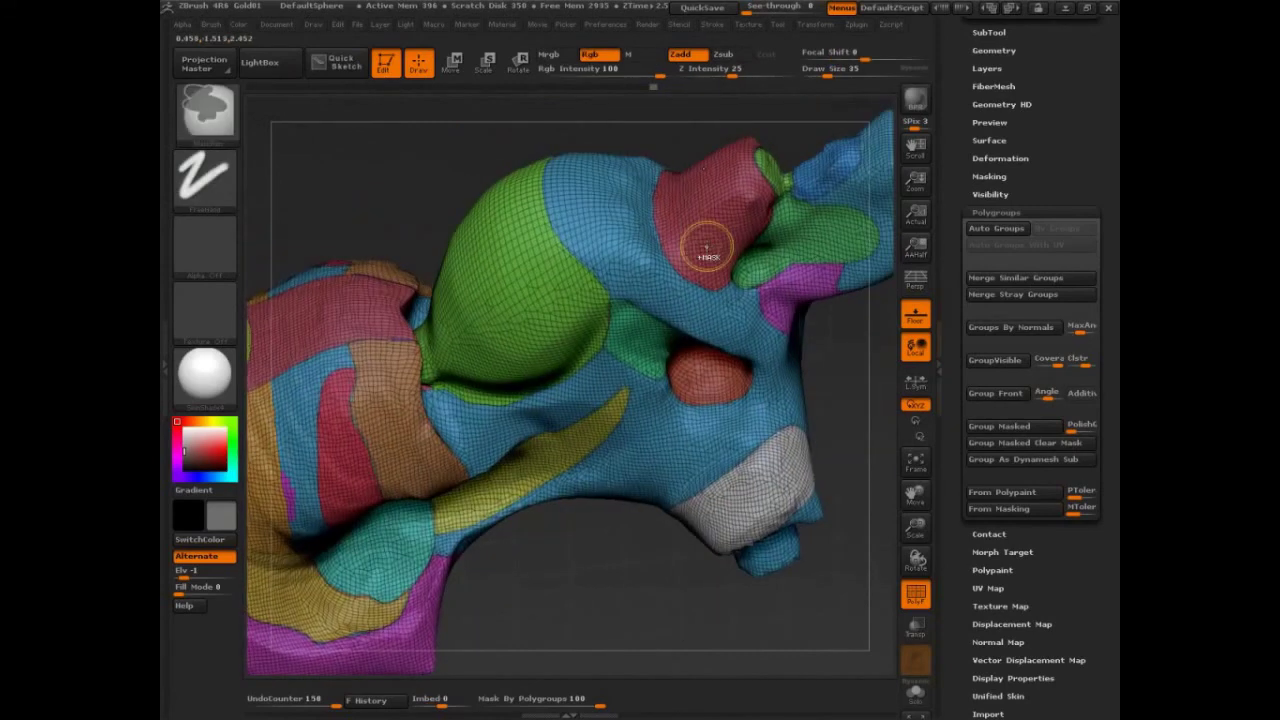
mouse_move(700, 243)
mouse_down()
mouse_move(708, 225)
mouse_move(723, 260)
mouse_up()
ctrl+drag(847, 397, 870, 434)
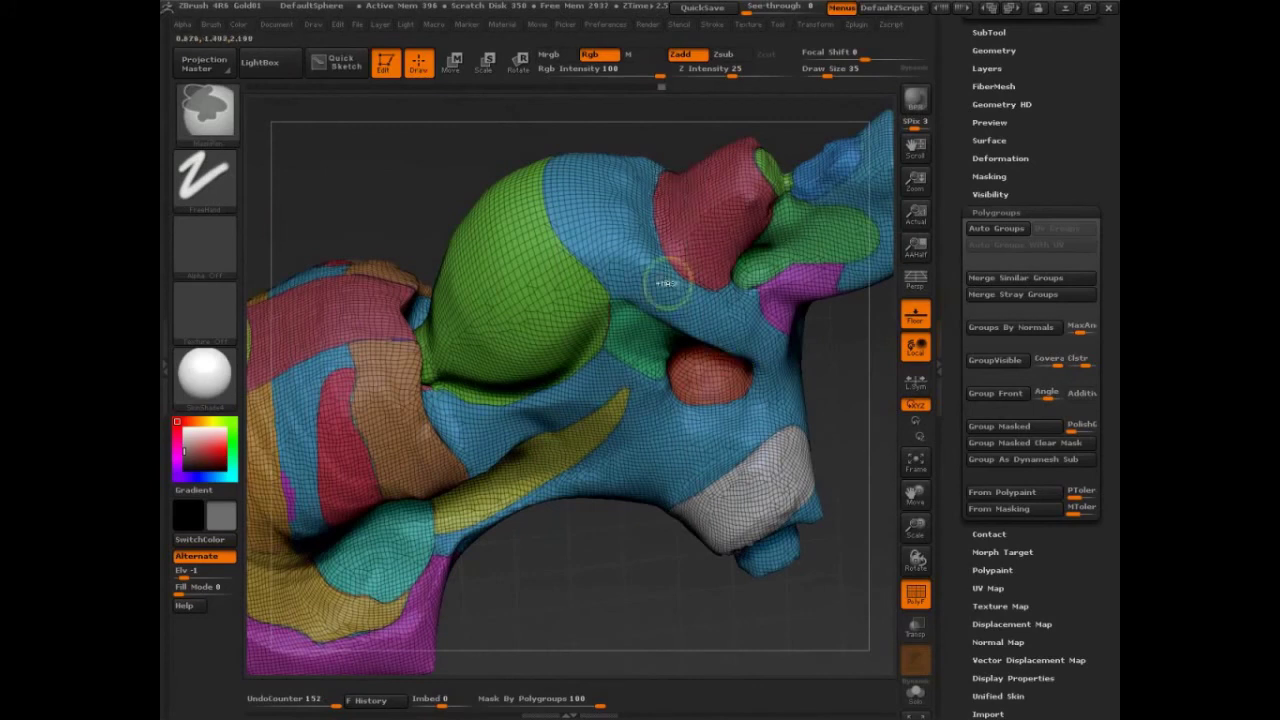
ctrl+drag(635, 280, 663, 280)
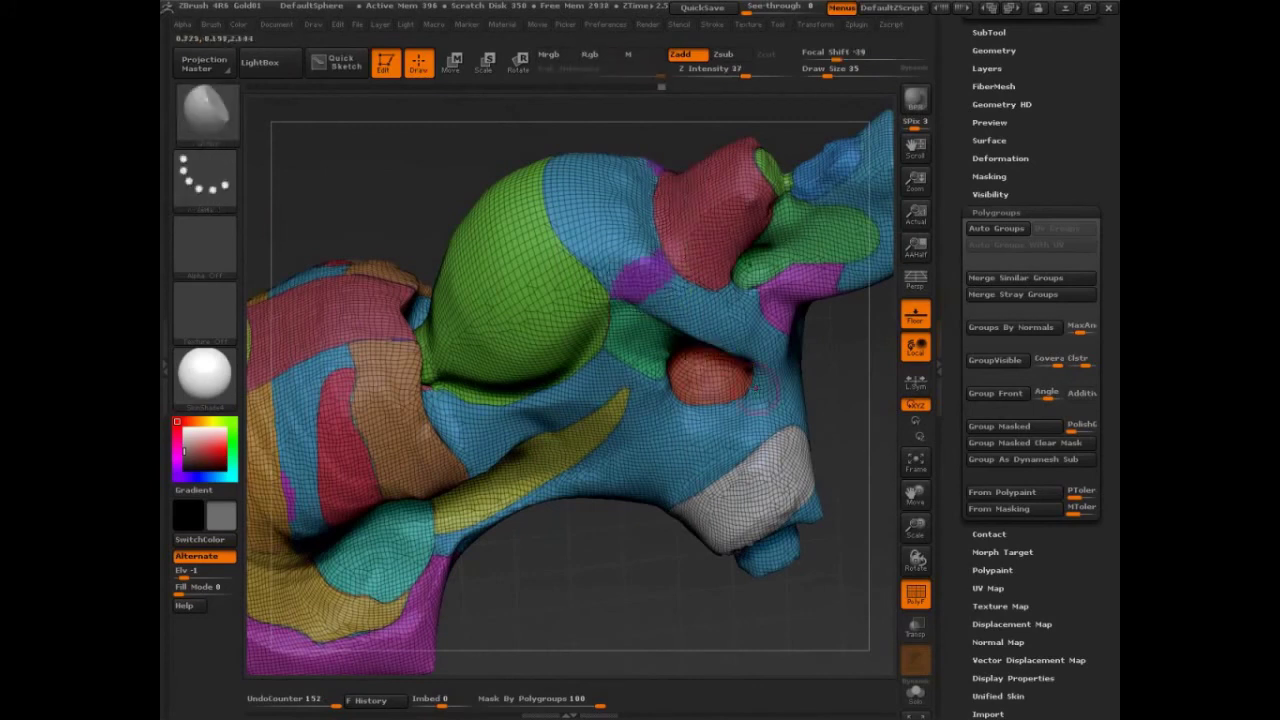
- Mask a curved band on the cheek between the eye and the jawline and turn it into its own polygroup
drag(860, 418, 800, 495)
ctrl+drag(690, 362, 580, 438)
key(ctrl+w)
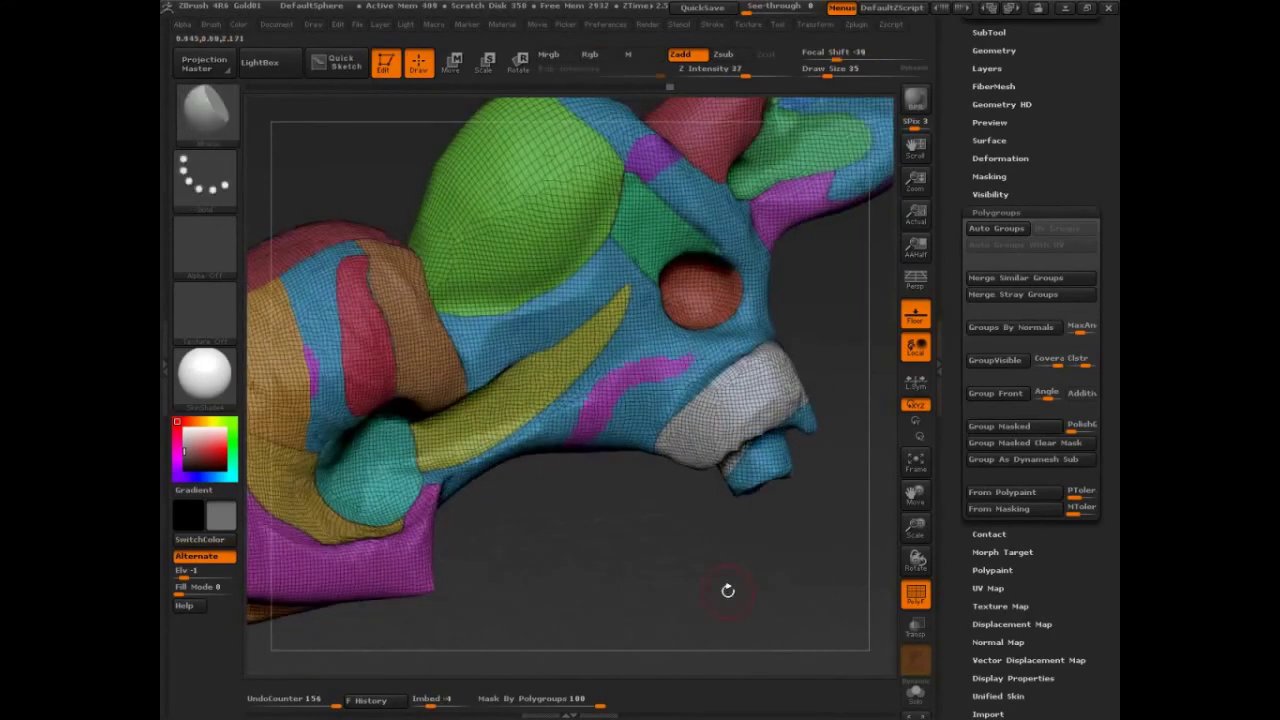
- Undo the last polygroup assignment and group the masked cheek band again
mouse_move(728, 590)
mouse_down()
mouse_move(720, 573)
mouse_move(729, 597)
mouse_move(714, 600)
mouse_move(769, 541)
mouse_move(768, 590)
mouse_move(807, 581)
mouse_up()
key(ctrl+z)
key(ctrl+w)
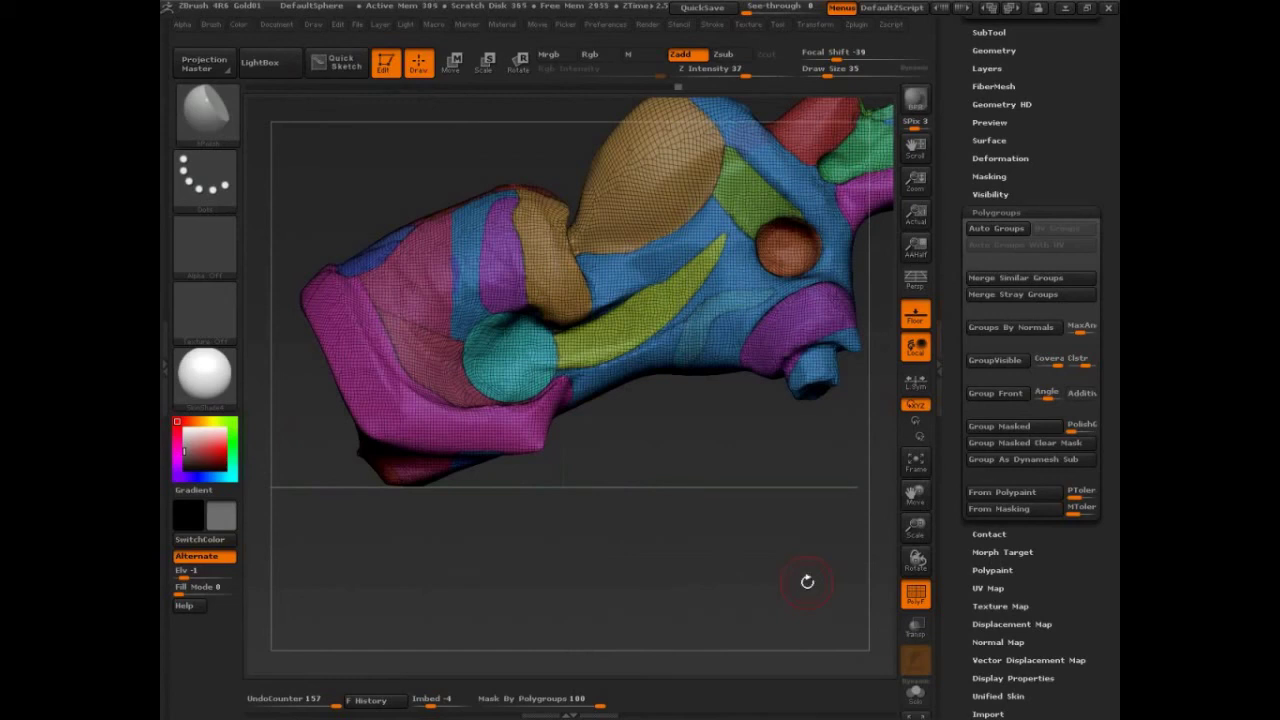
- Isolate the leftover sliver of the oval patch on the rear bulge, then invert the visibility so only the sliver is hidden
drag(756, 487, 791, 540)
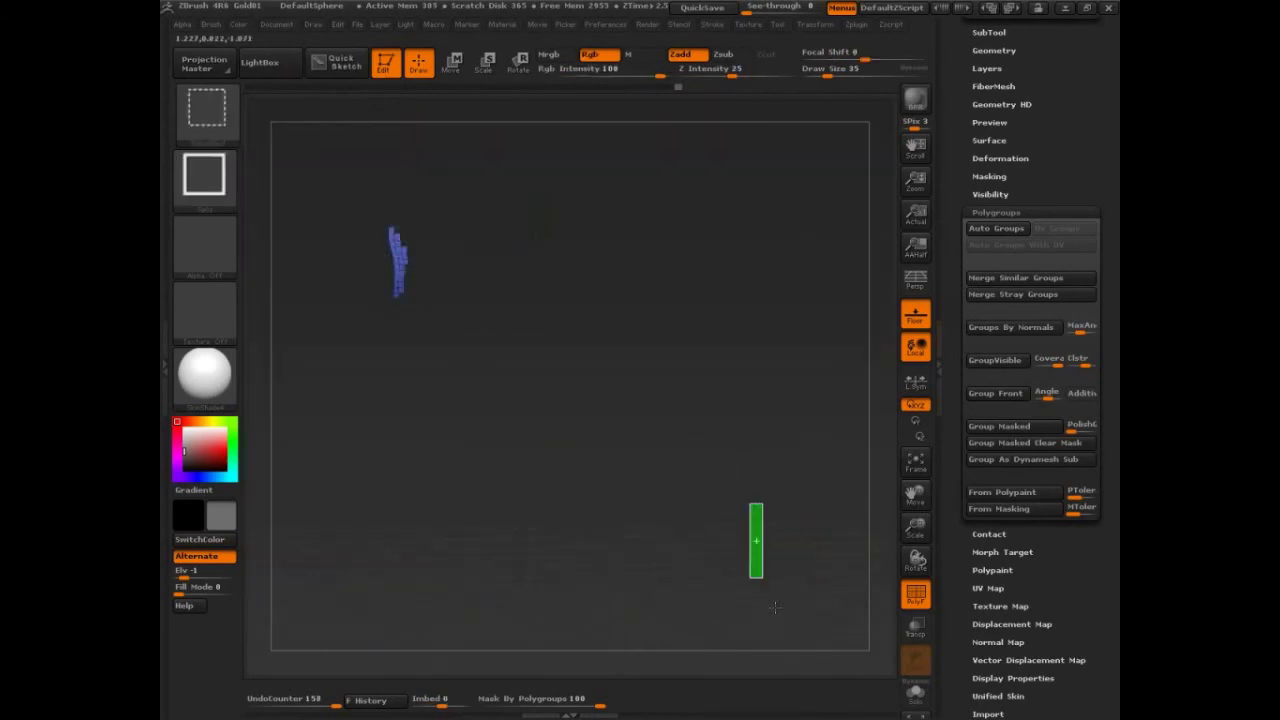
ctrl+shift+click(775, 607)
ctrl+shift+click(397, 258)
ctrl+shift+click(656, 515)
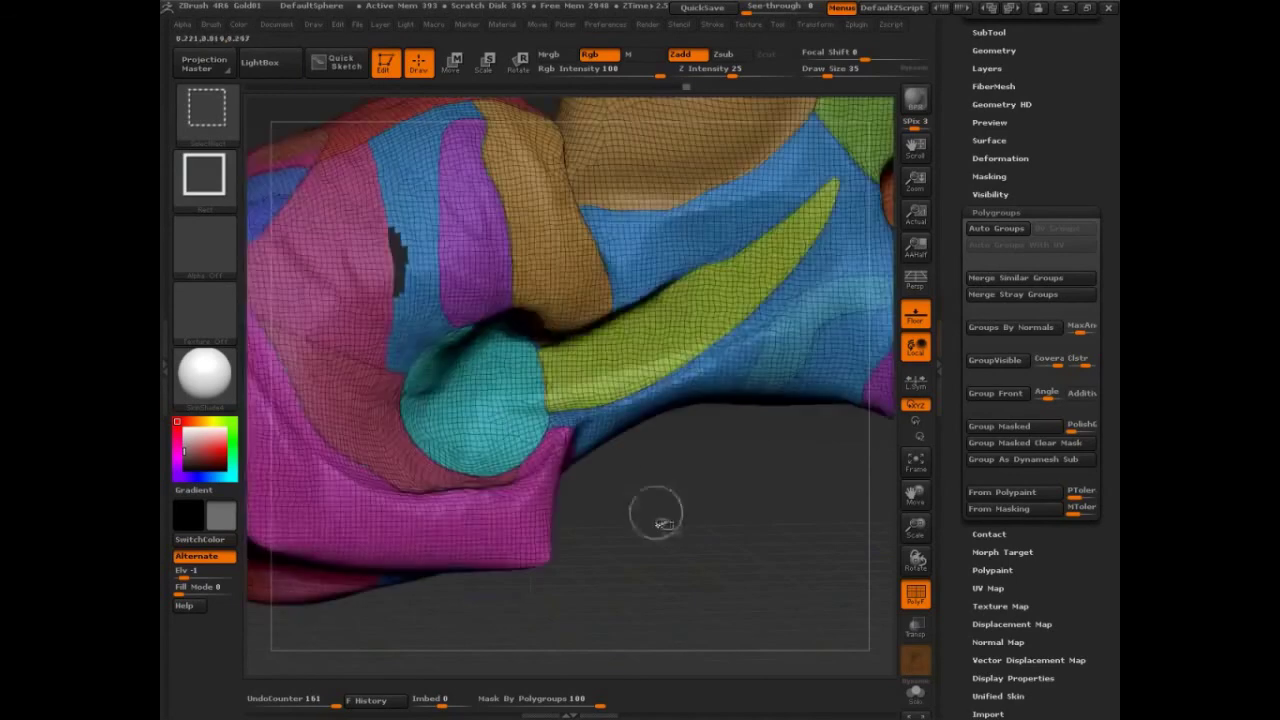
- Locate the Del Hidden command among the Modify Topology options of the Geometry settings
click(996, 212)
click(998, 51)
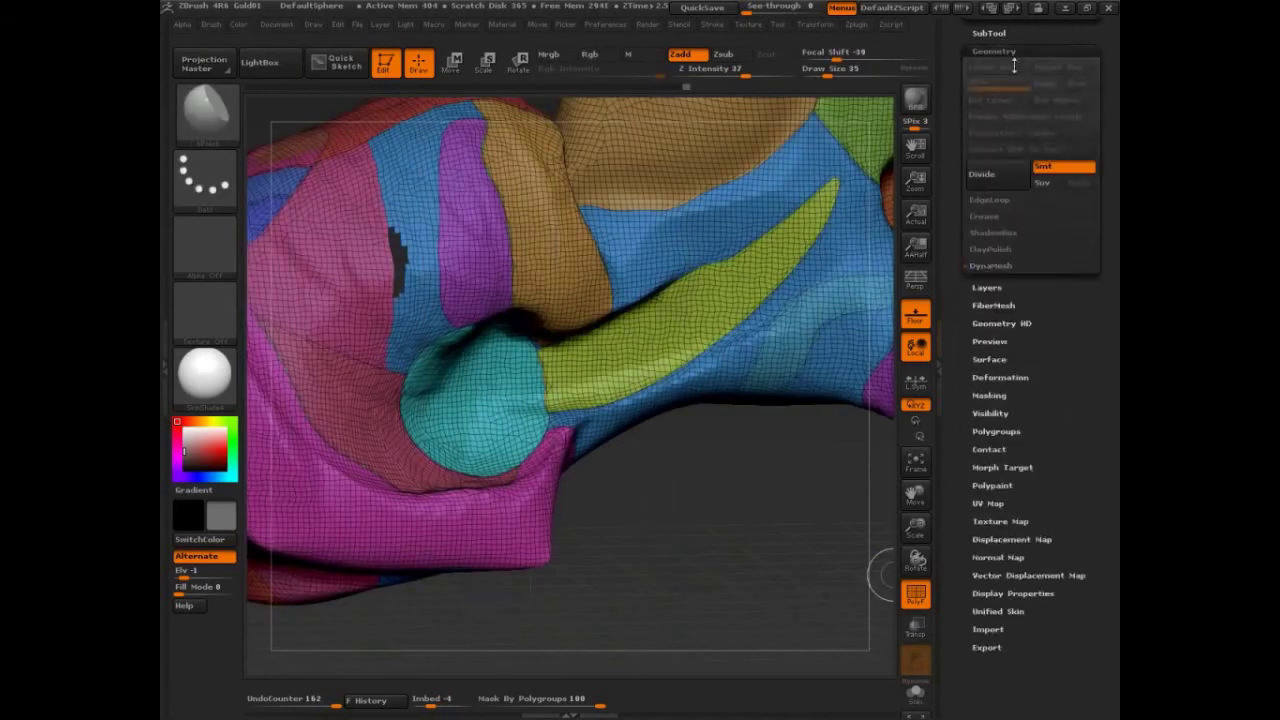
click(1005, 298)
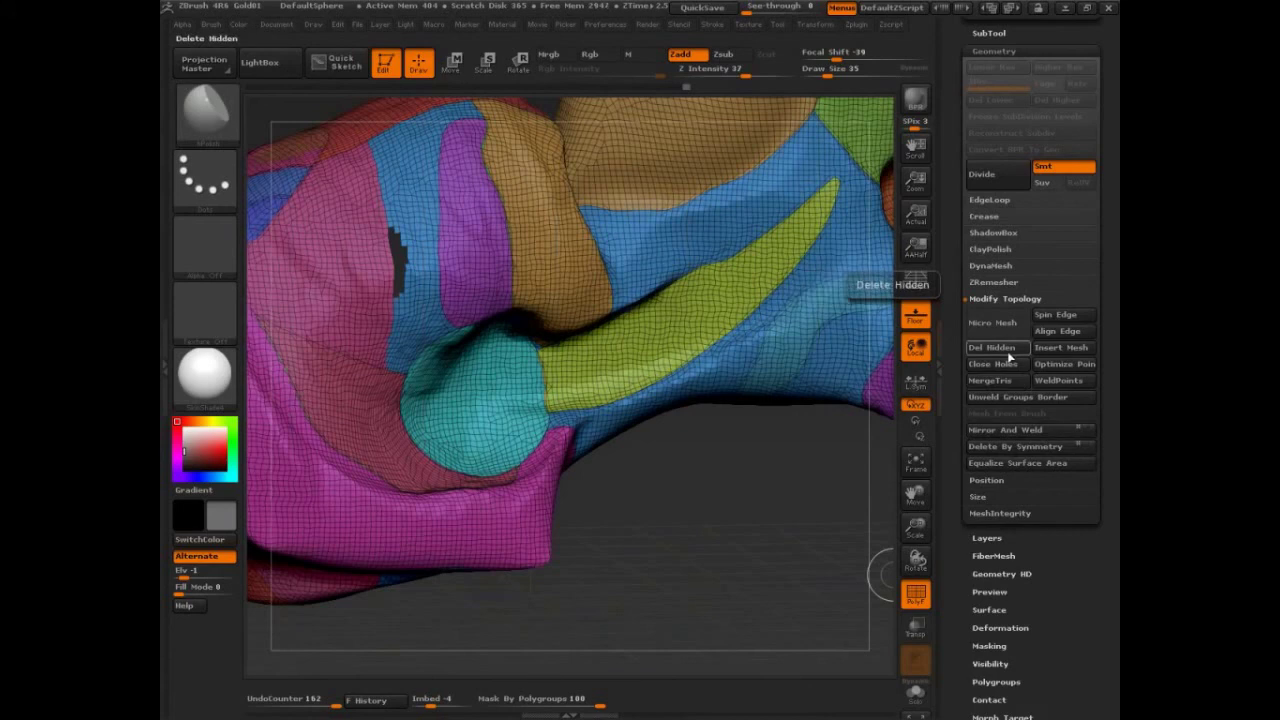
- Show all parts again and turn off the polyframe display to view the plain head
key(ctrl+shift)
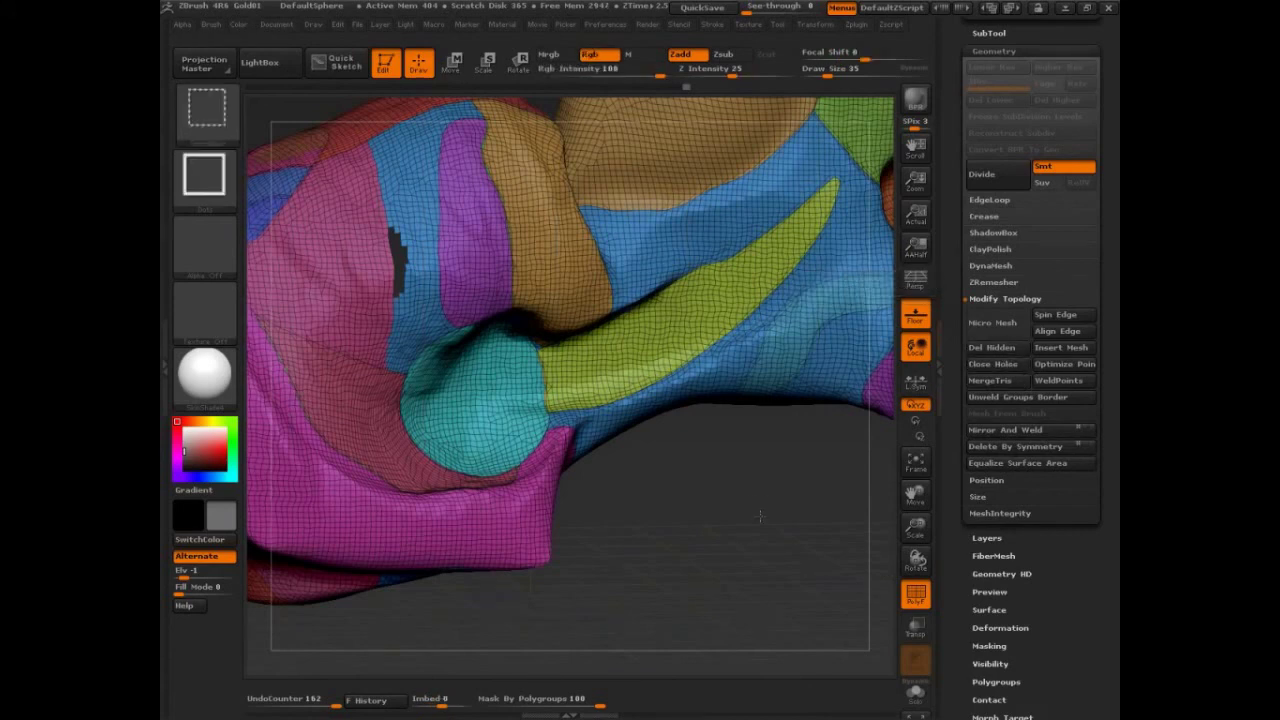
ctrl+shift+click(760, 515)
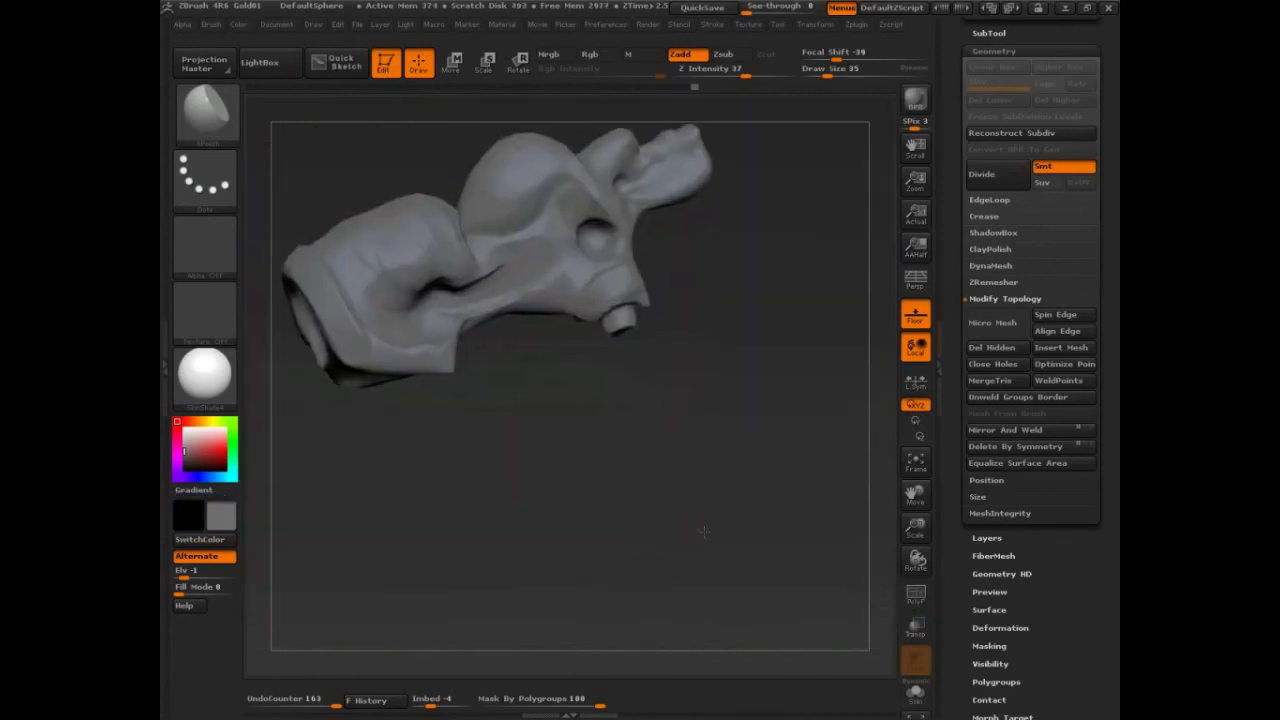
drag(706, 531, 771, 547)
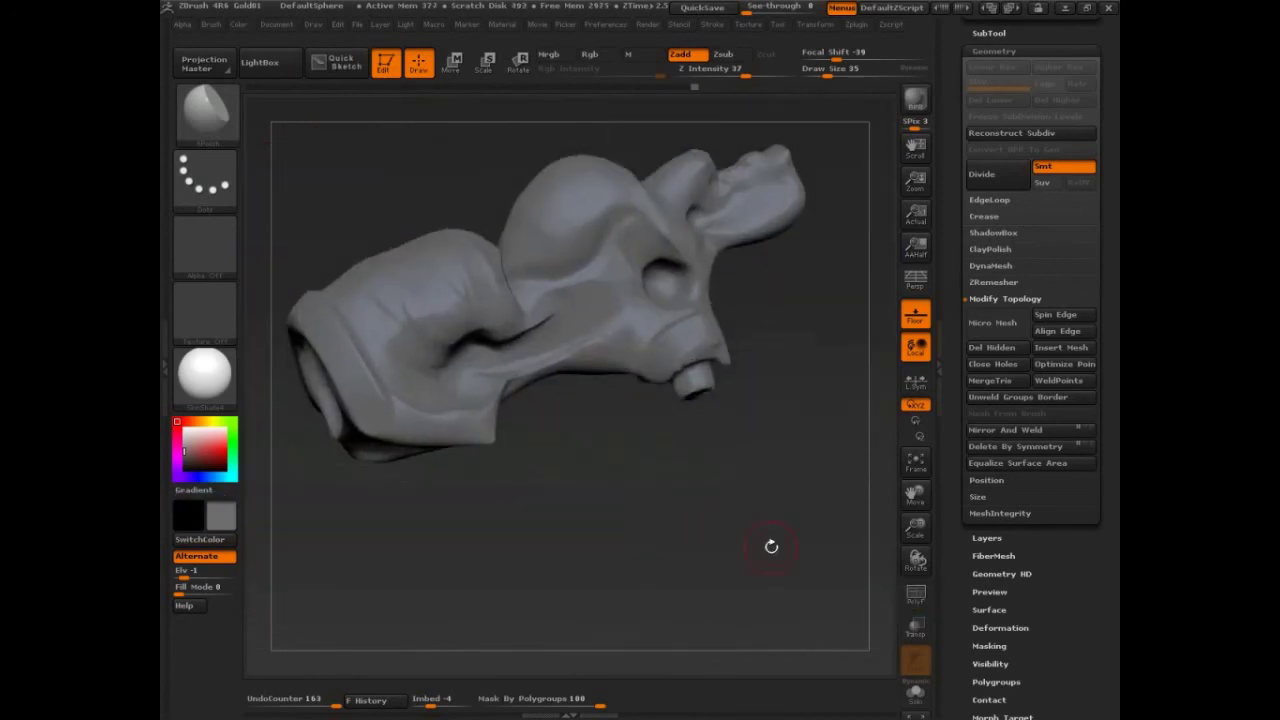